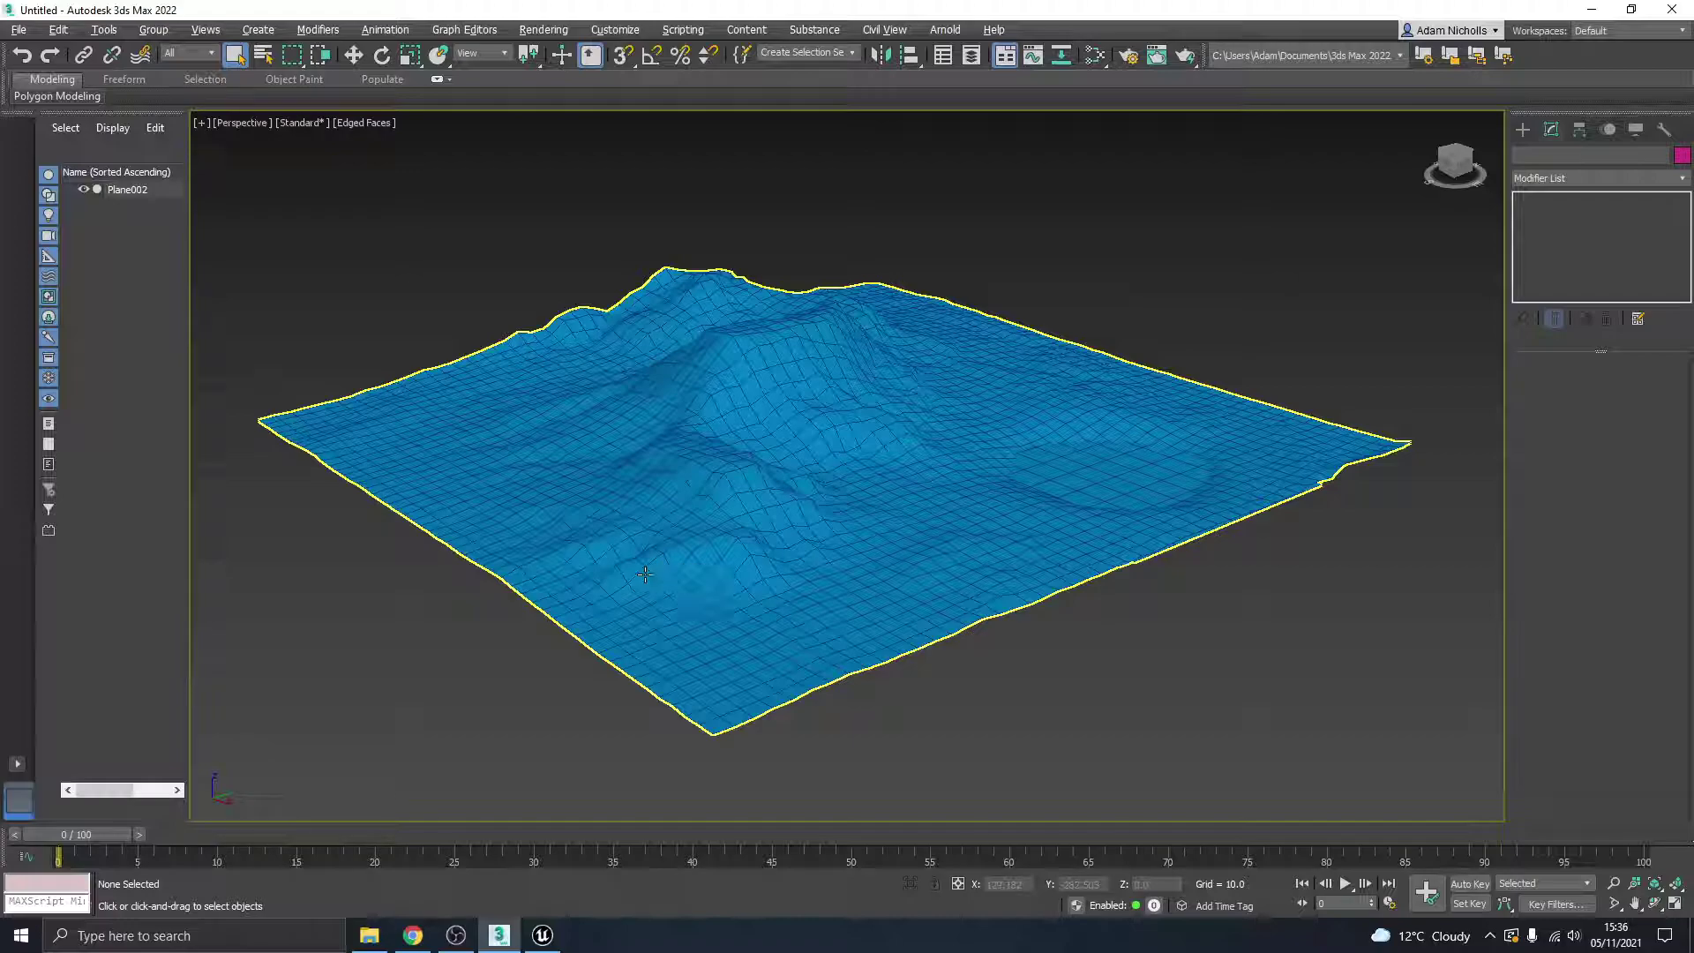
Step: Browse low poly references in Google Images: 3D landscape, orange tree, house, then the deer forest
click(415, 938)
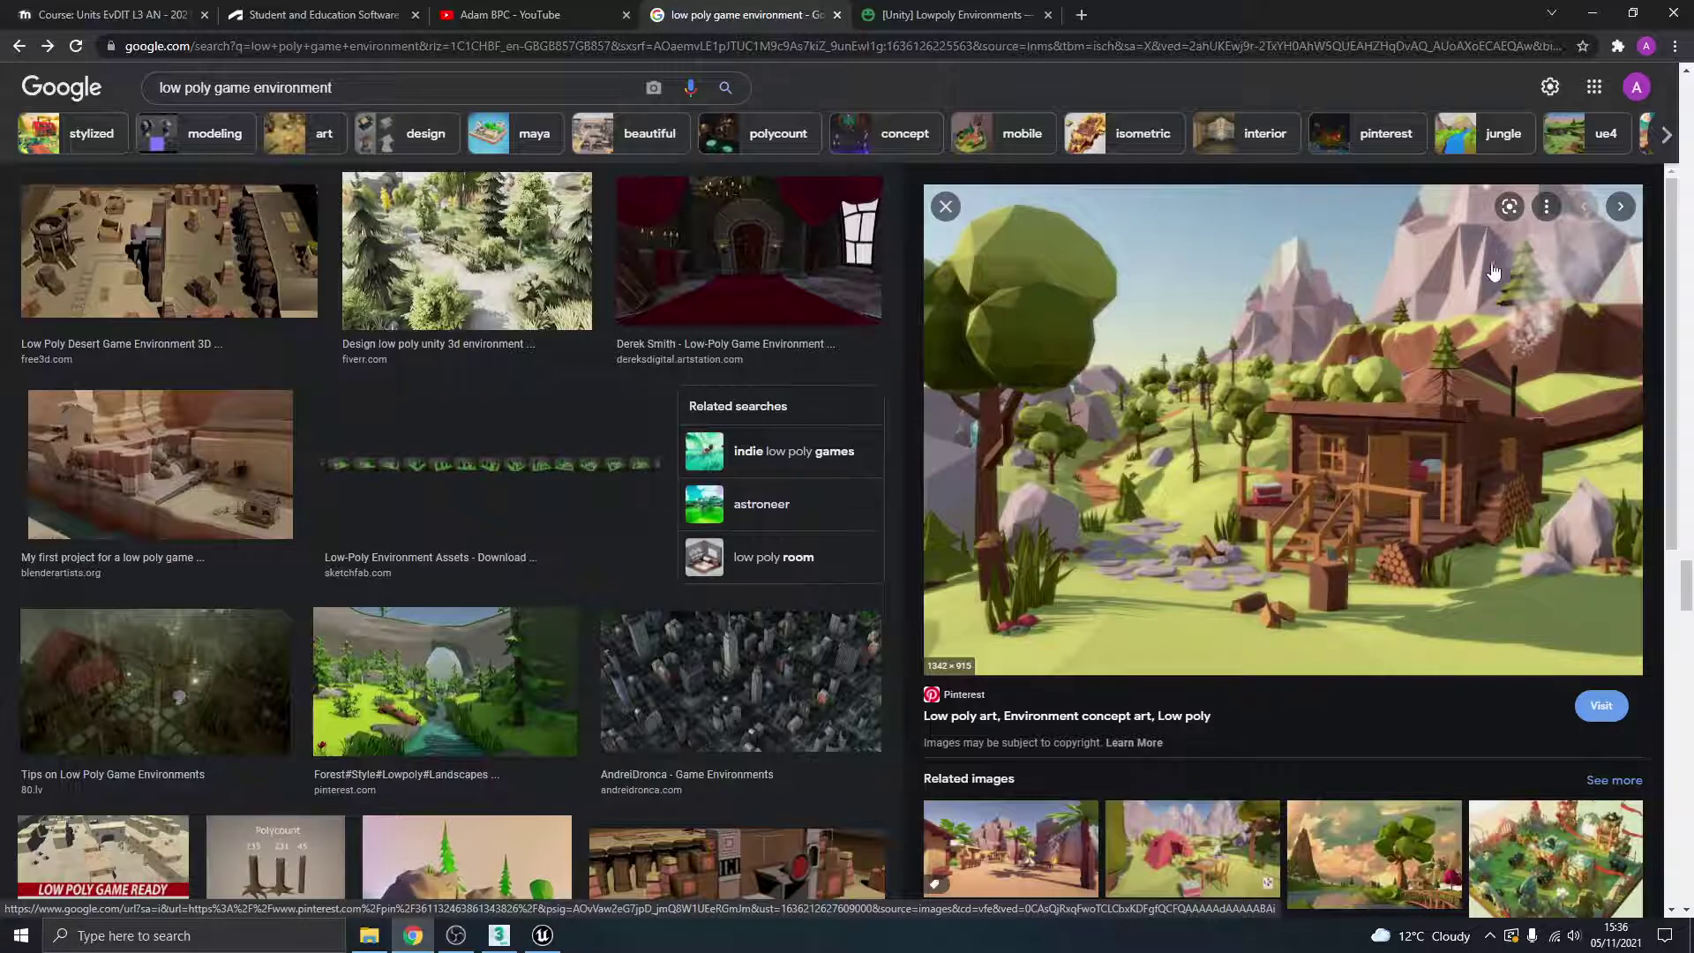
scroll(1235, 529, down, 2)
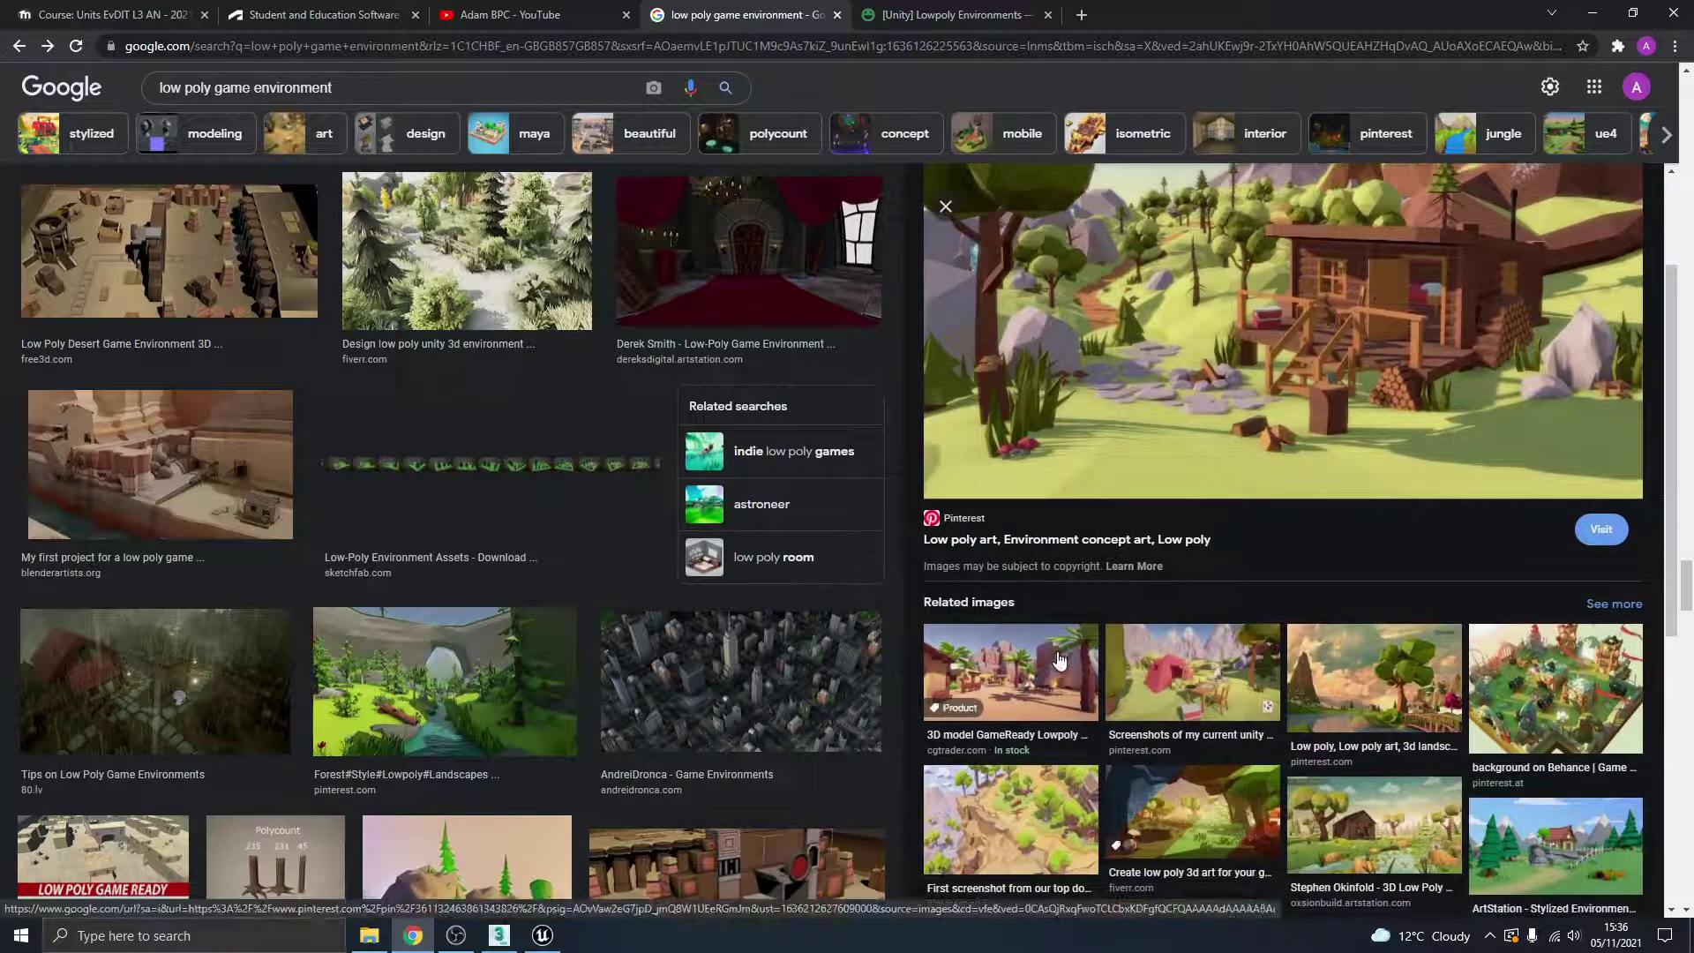
click(1363, 677)
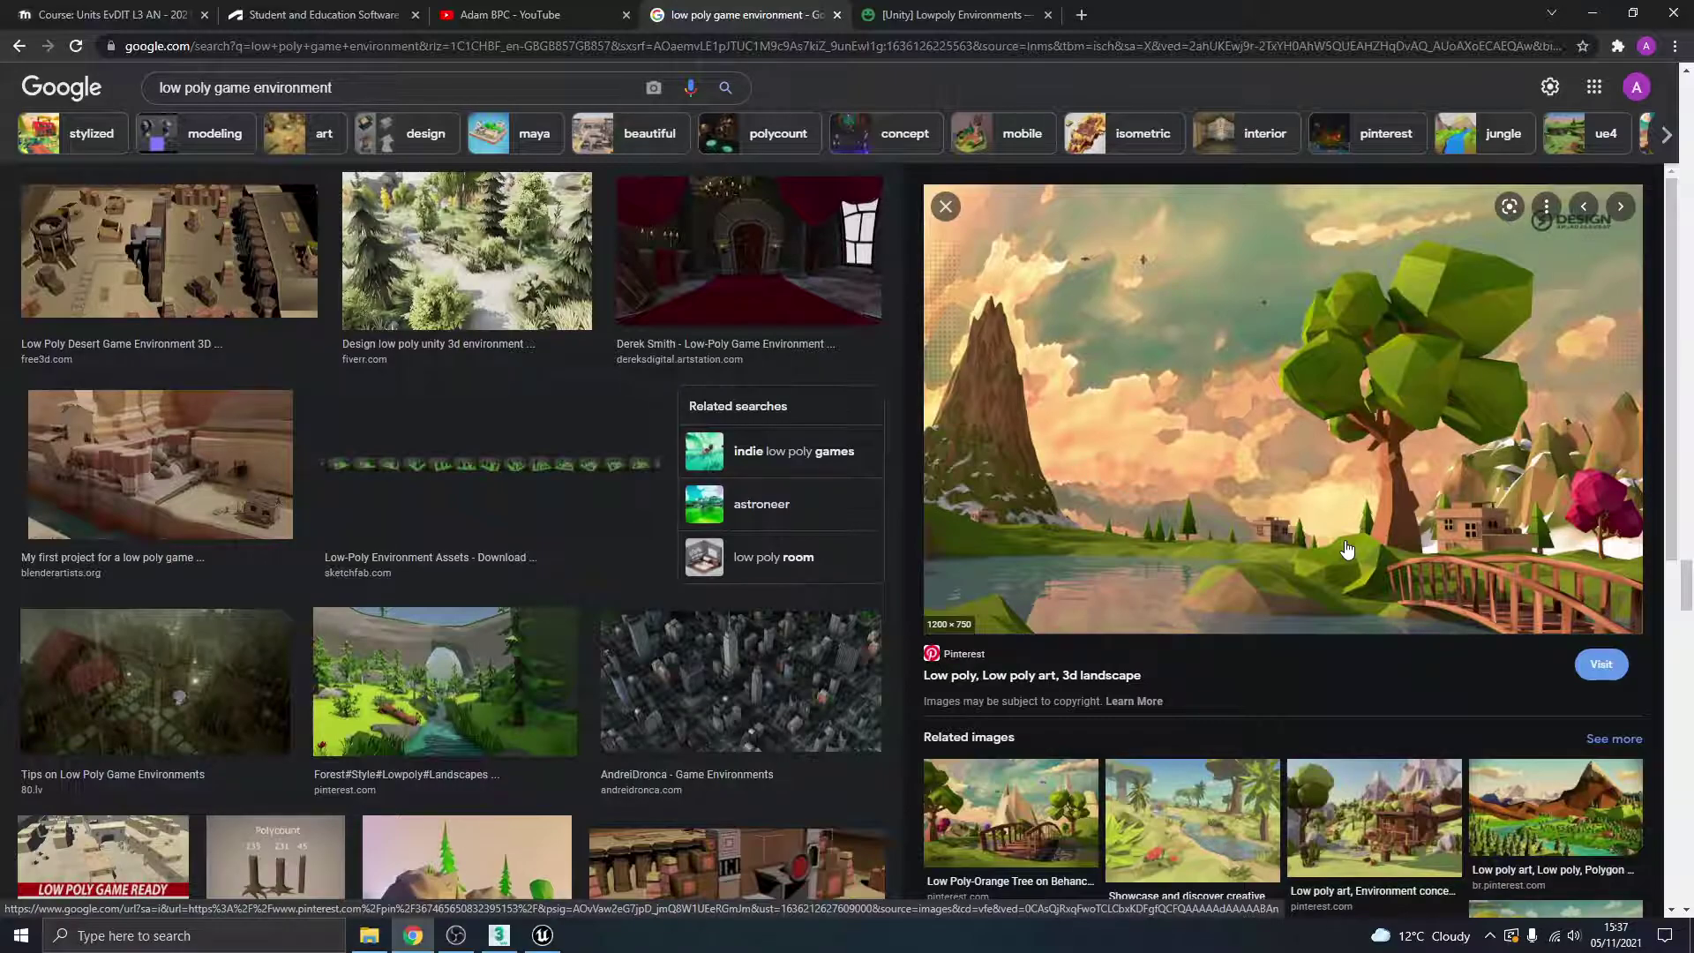
scroll(1001, 549, down, 3)
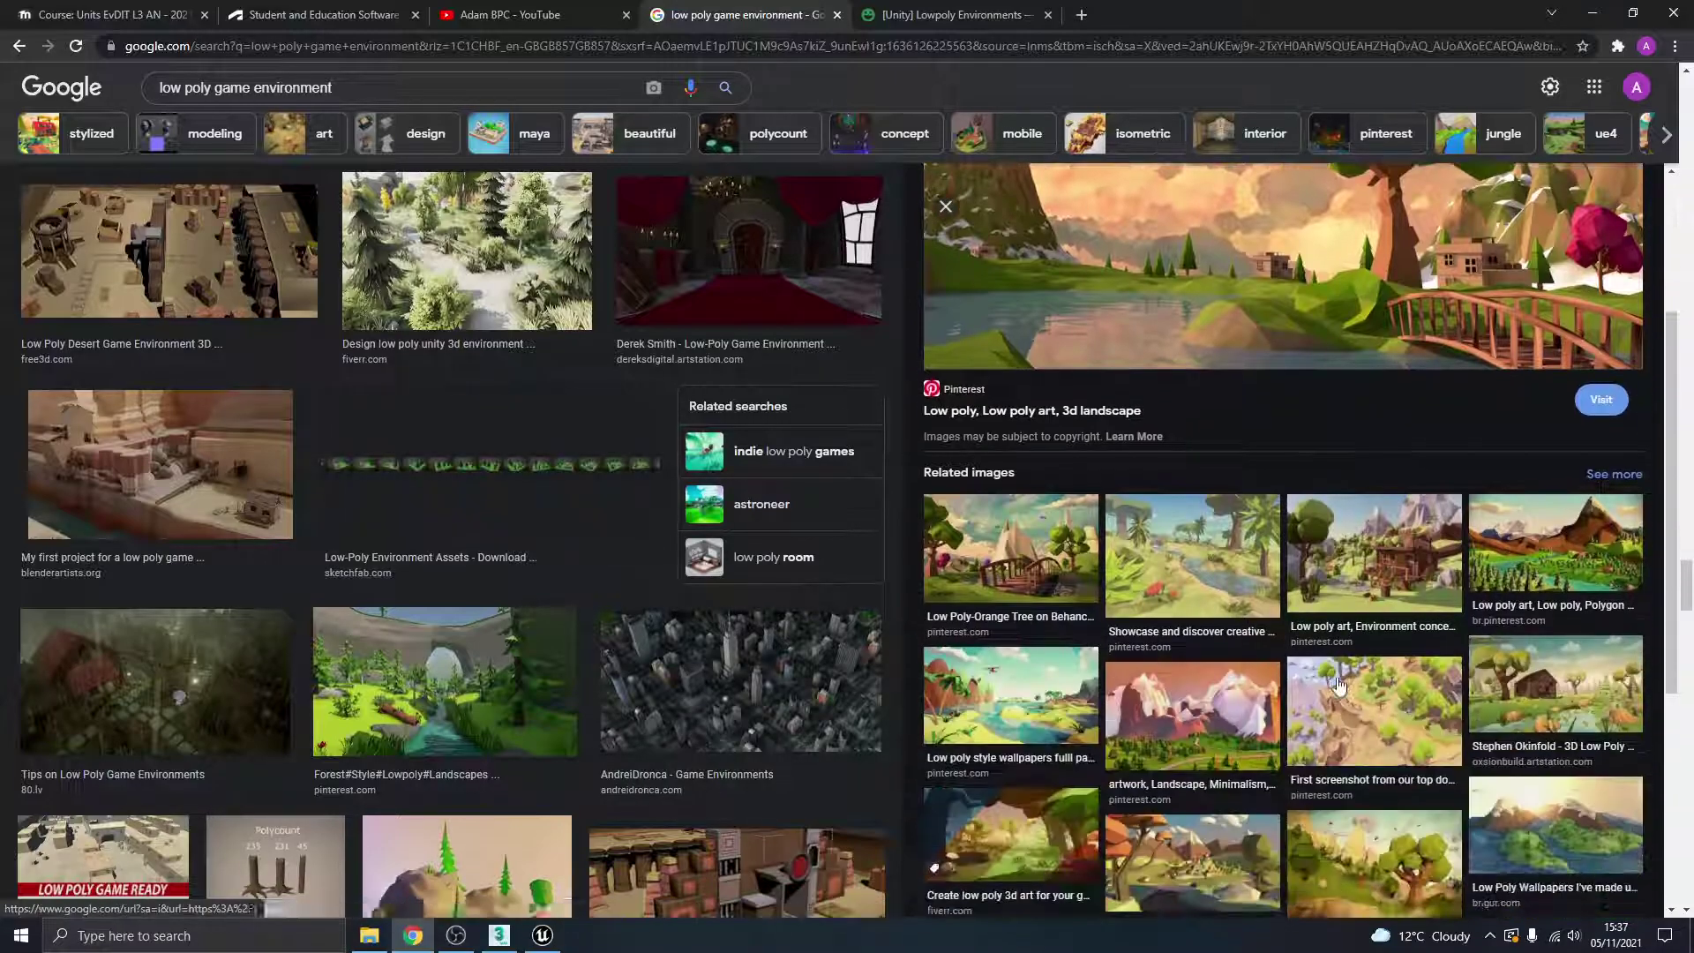
click(999, 549)
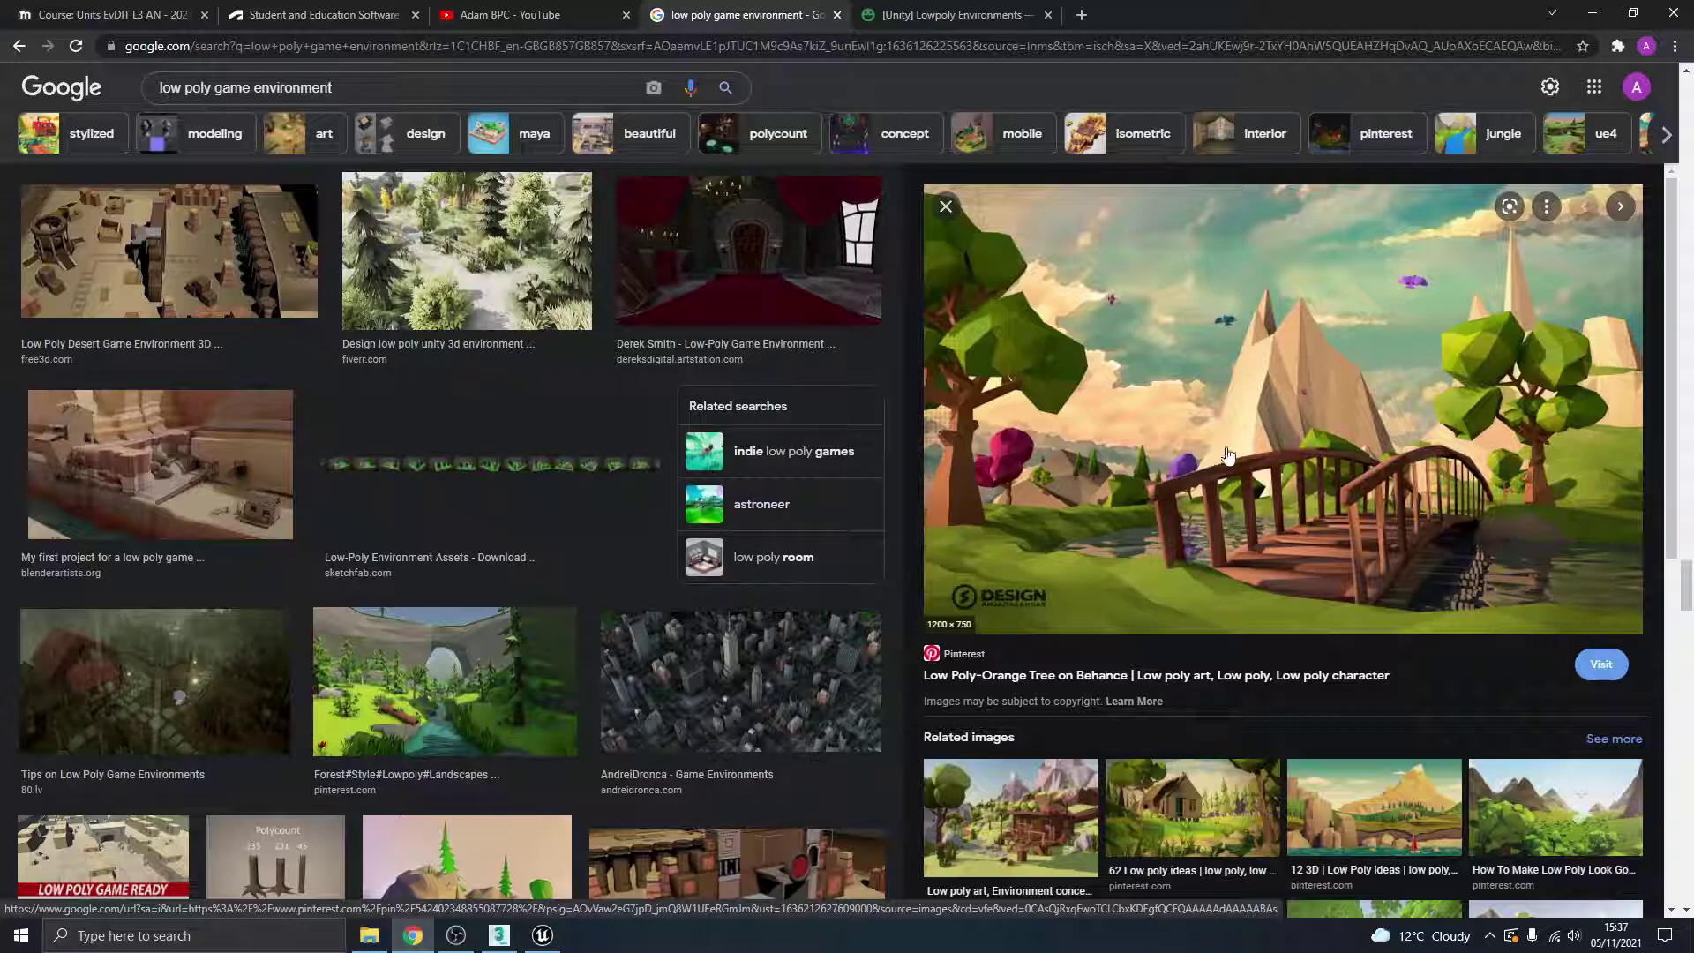
click(1236, 814)
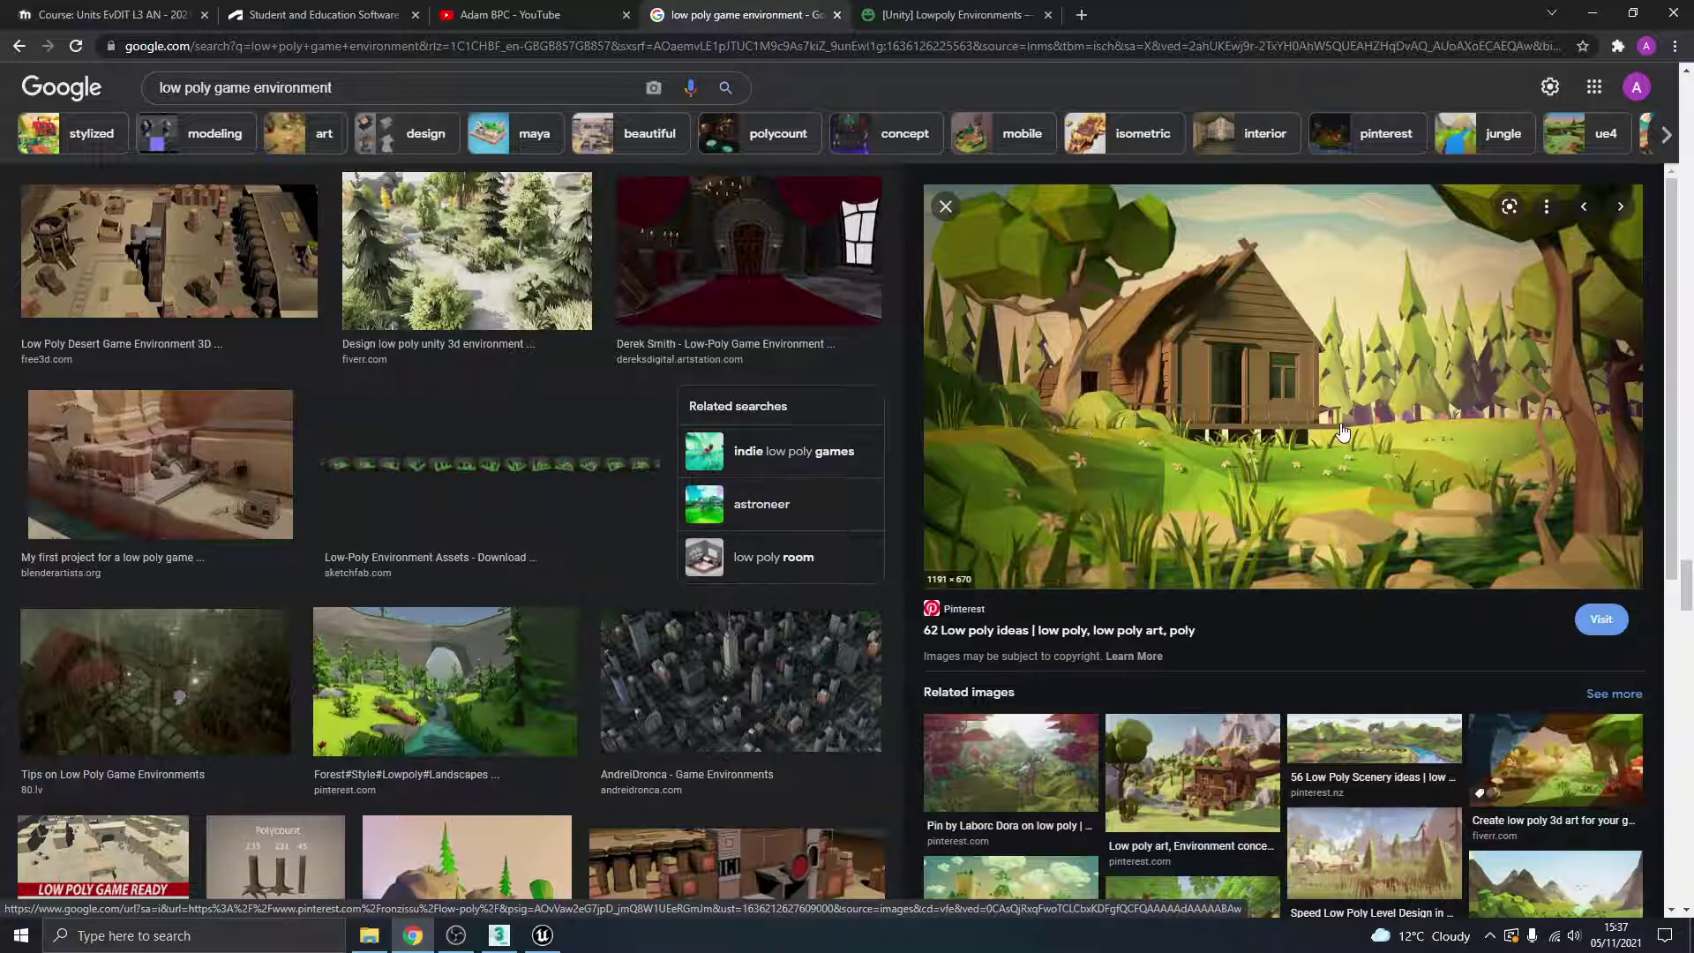
click(1059, 728)
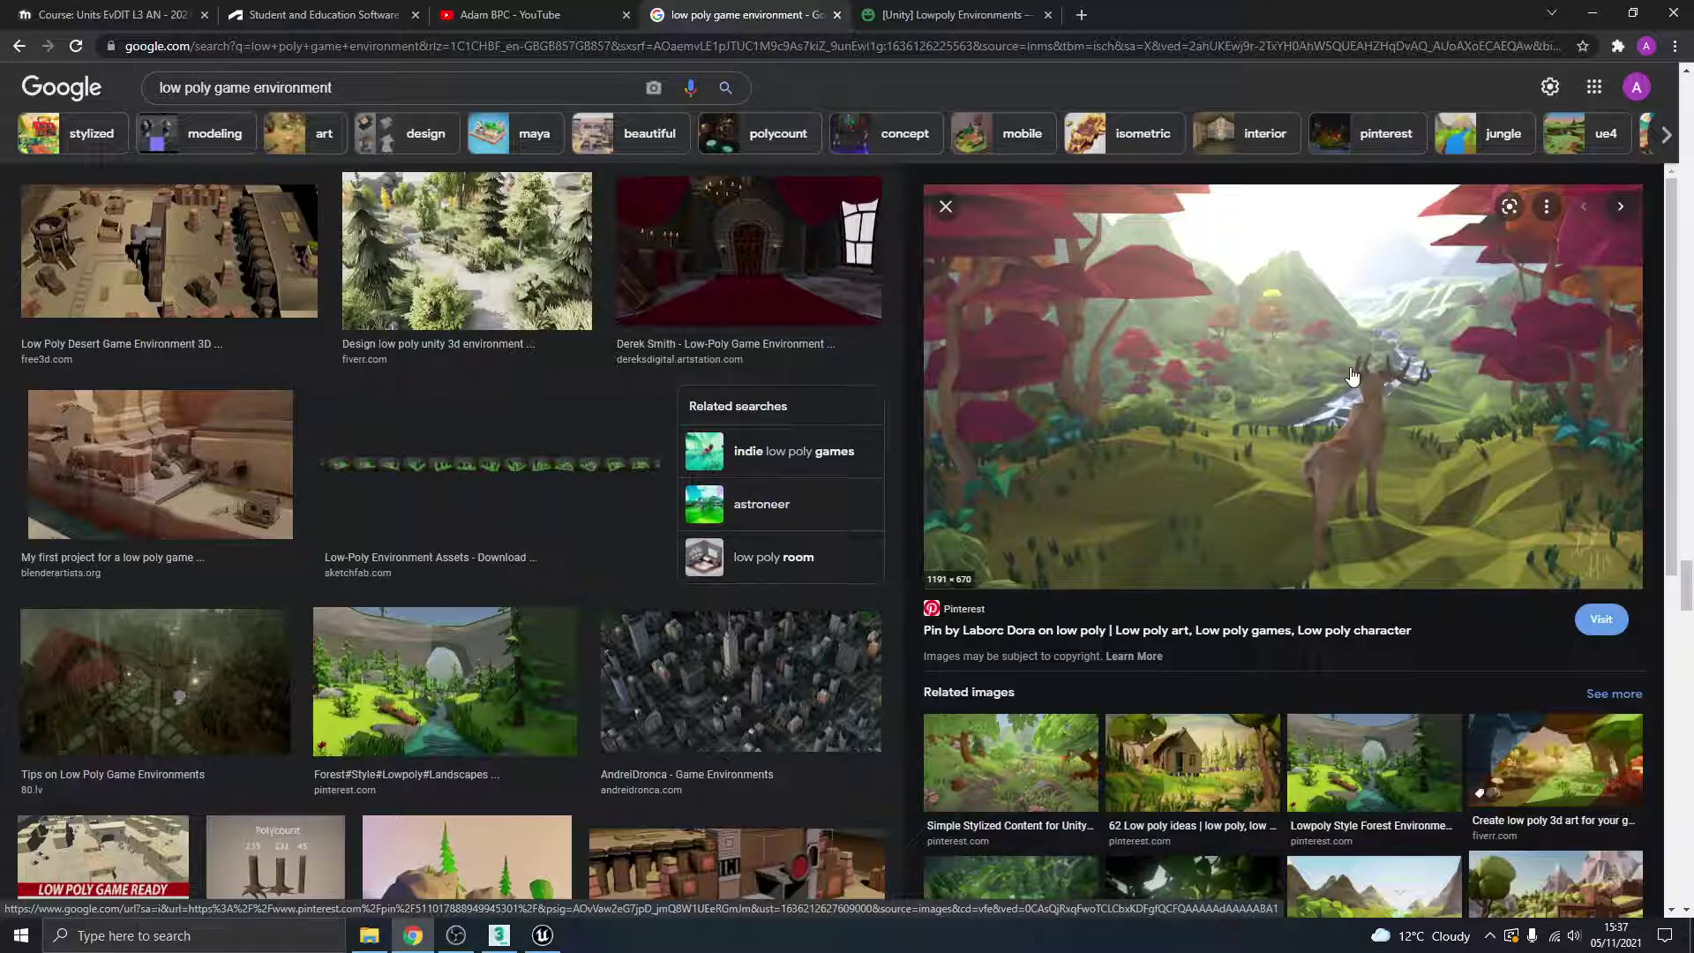
Step: Back in 3ds Max, select the Plane002 terrain with the Move tool
click(499, 935)
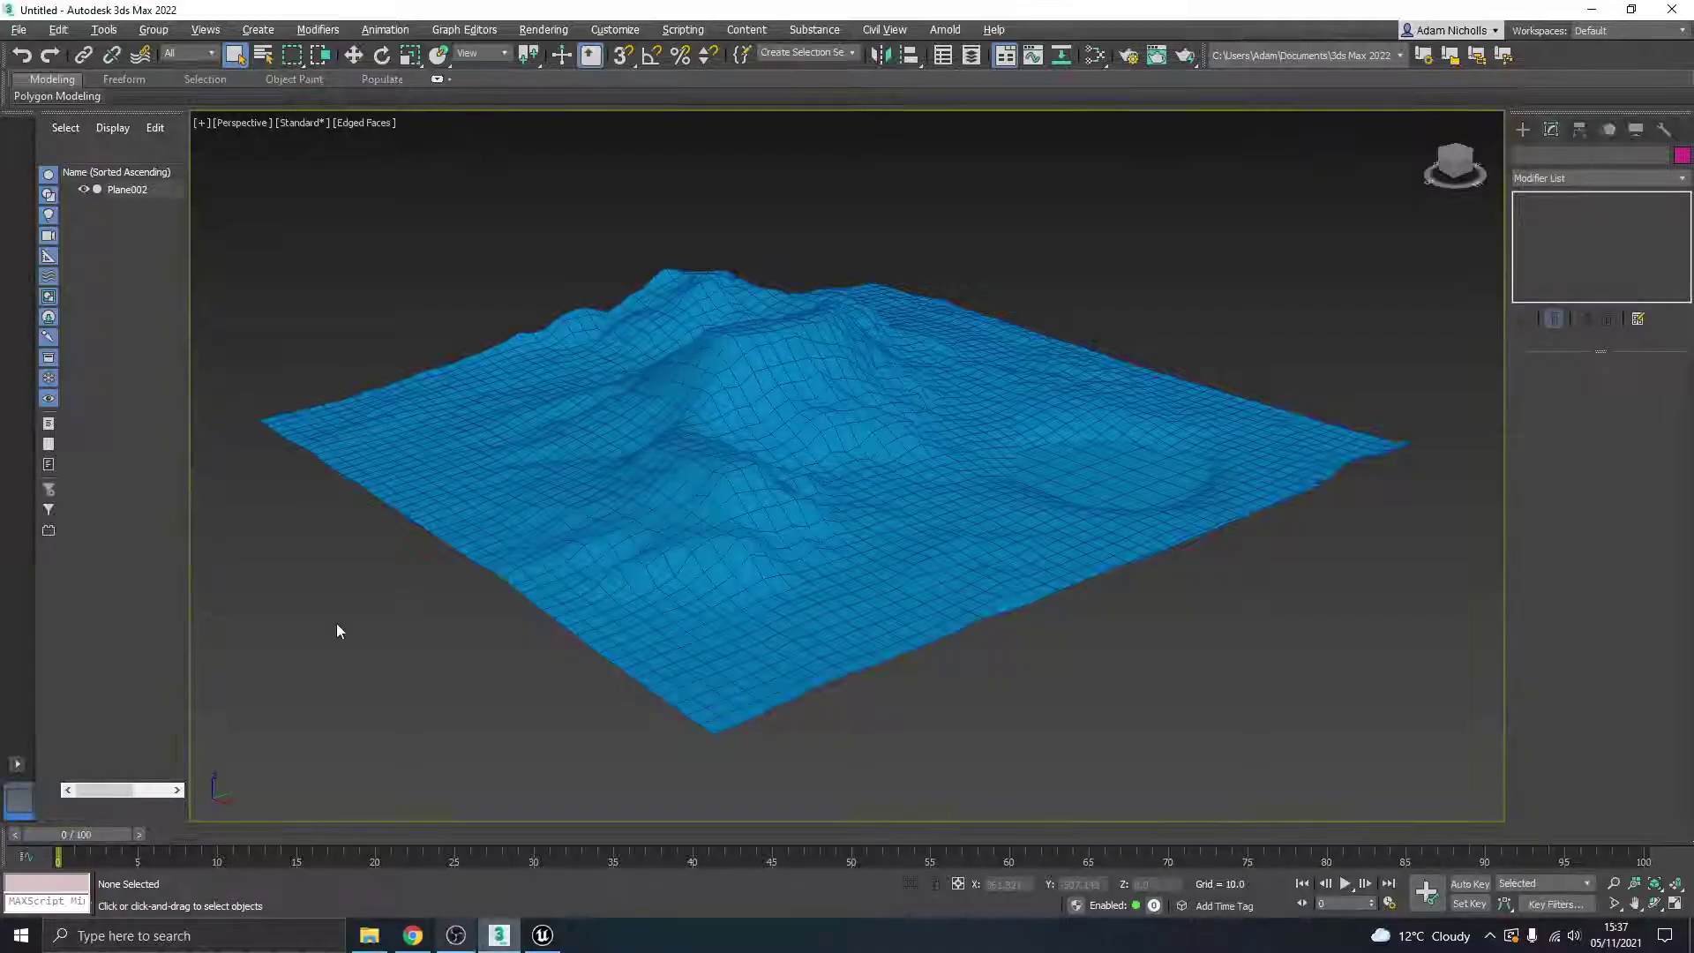
click(792, 476)
click(1016, 322)
click(908, 429)
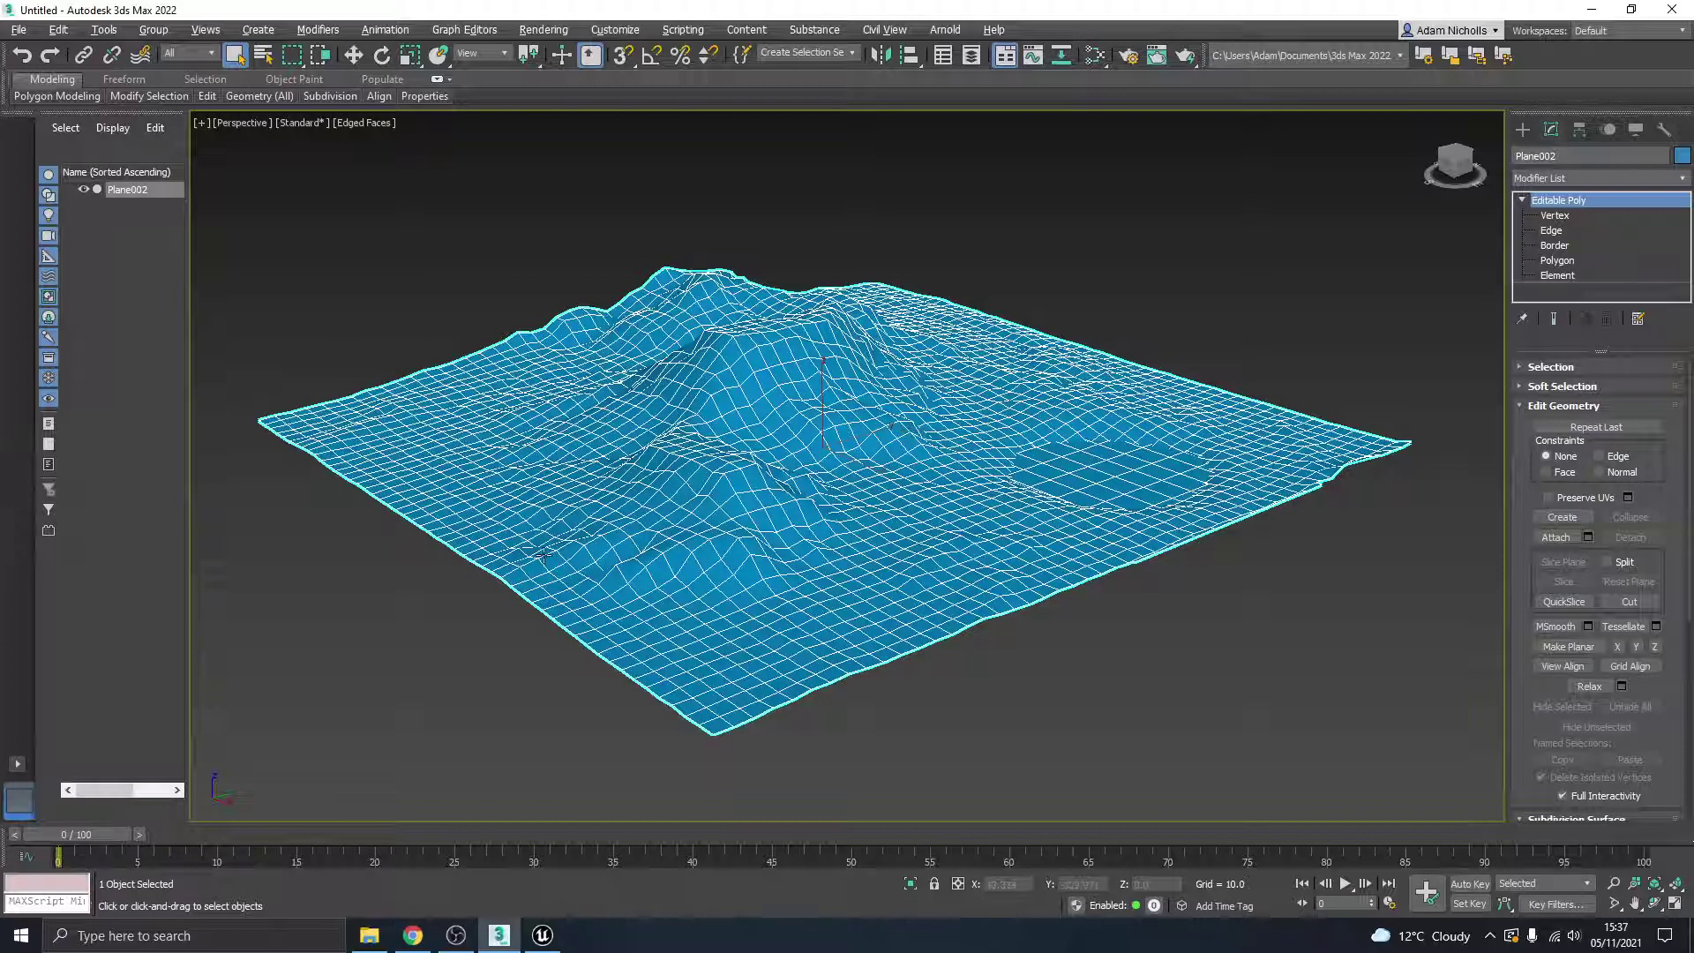
click(354, 56)
click(1009, 303)
click(978, 355)
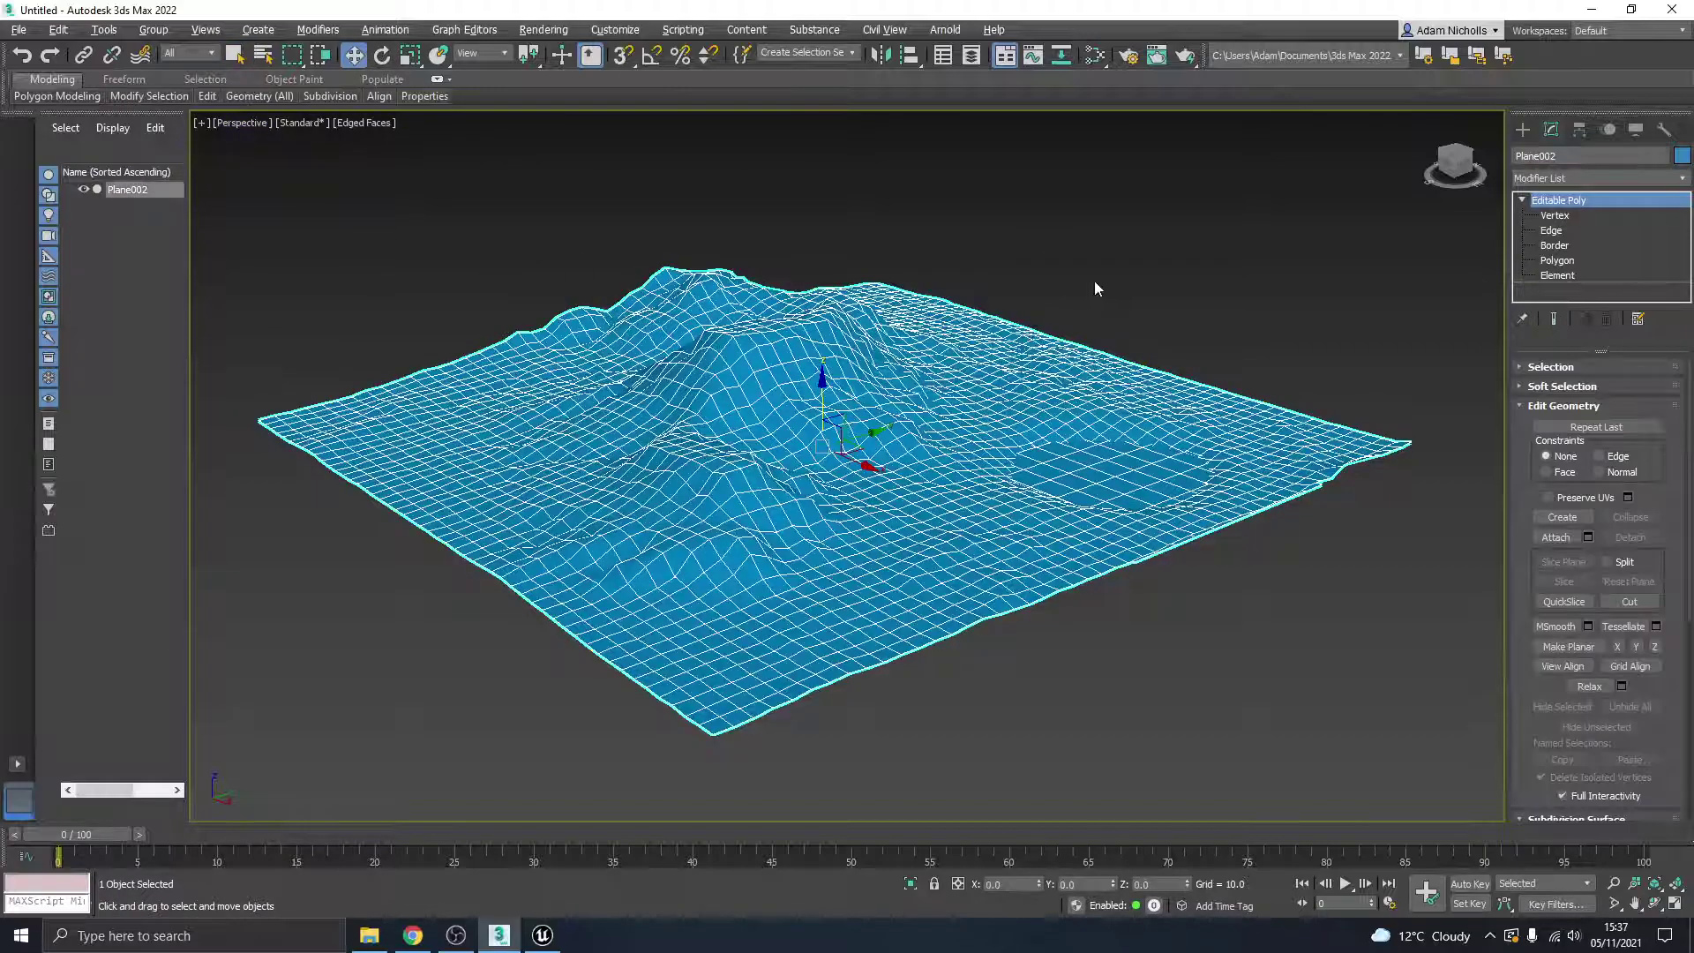
click(1108, 302)
Step: Orbit and zoom the Perspective view in close on the terrain's main ridge
alt+middle_drag(1110, 306, 1058, 347)
scroll(882, 421, up, 5)
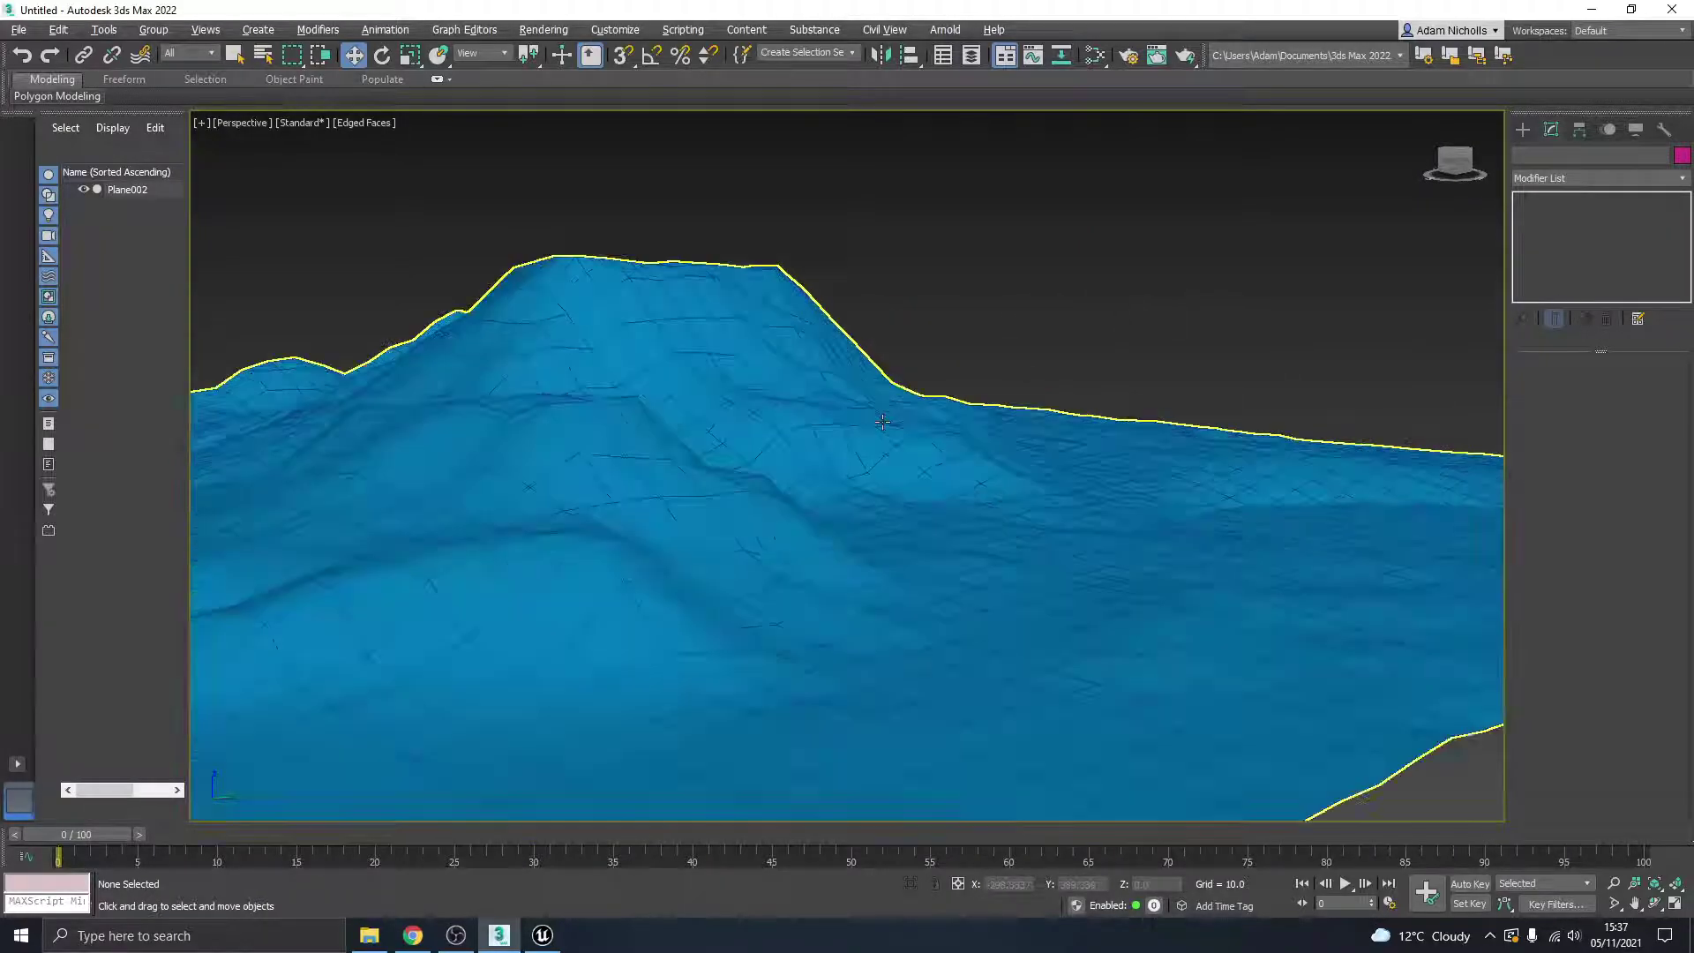
scroll(882, 422, up, 2)
alt+middle_drag(883, 421, 891, 483)
click(930, 497)
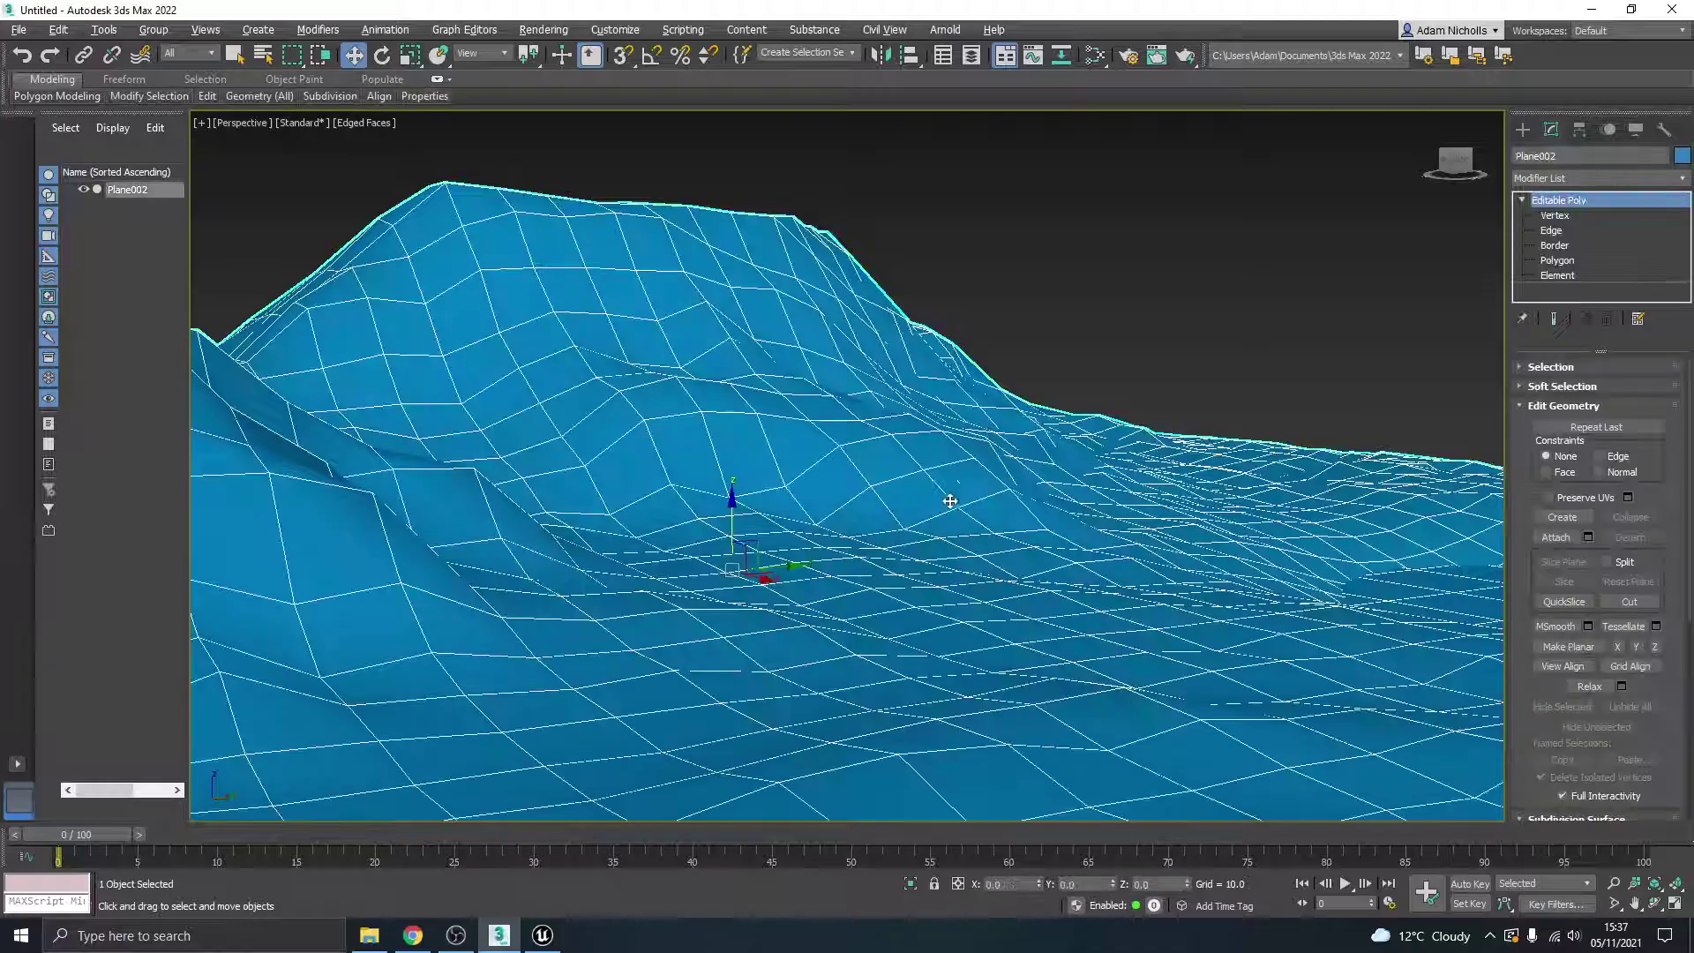
click(1058, 317)
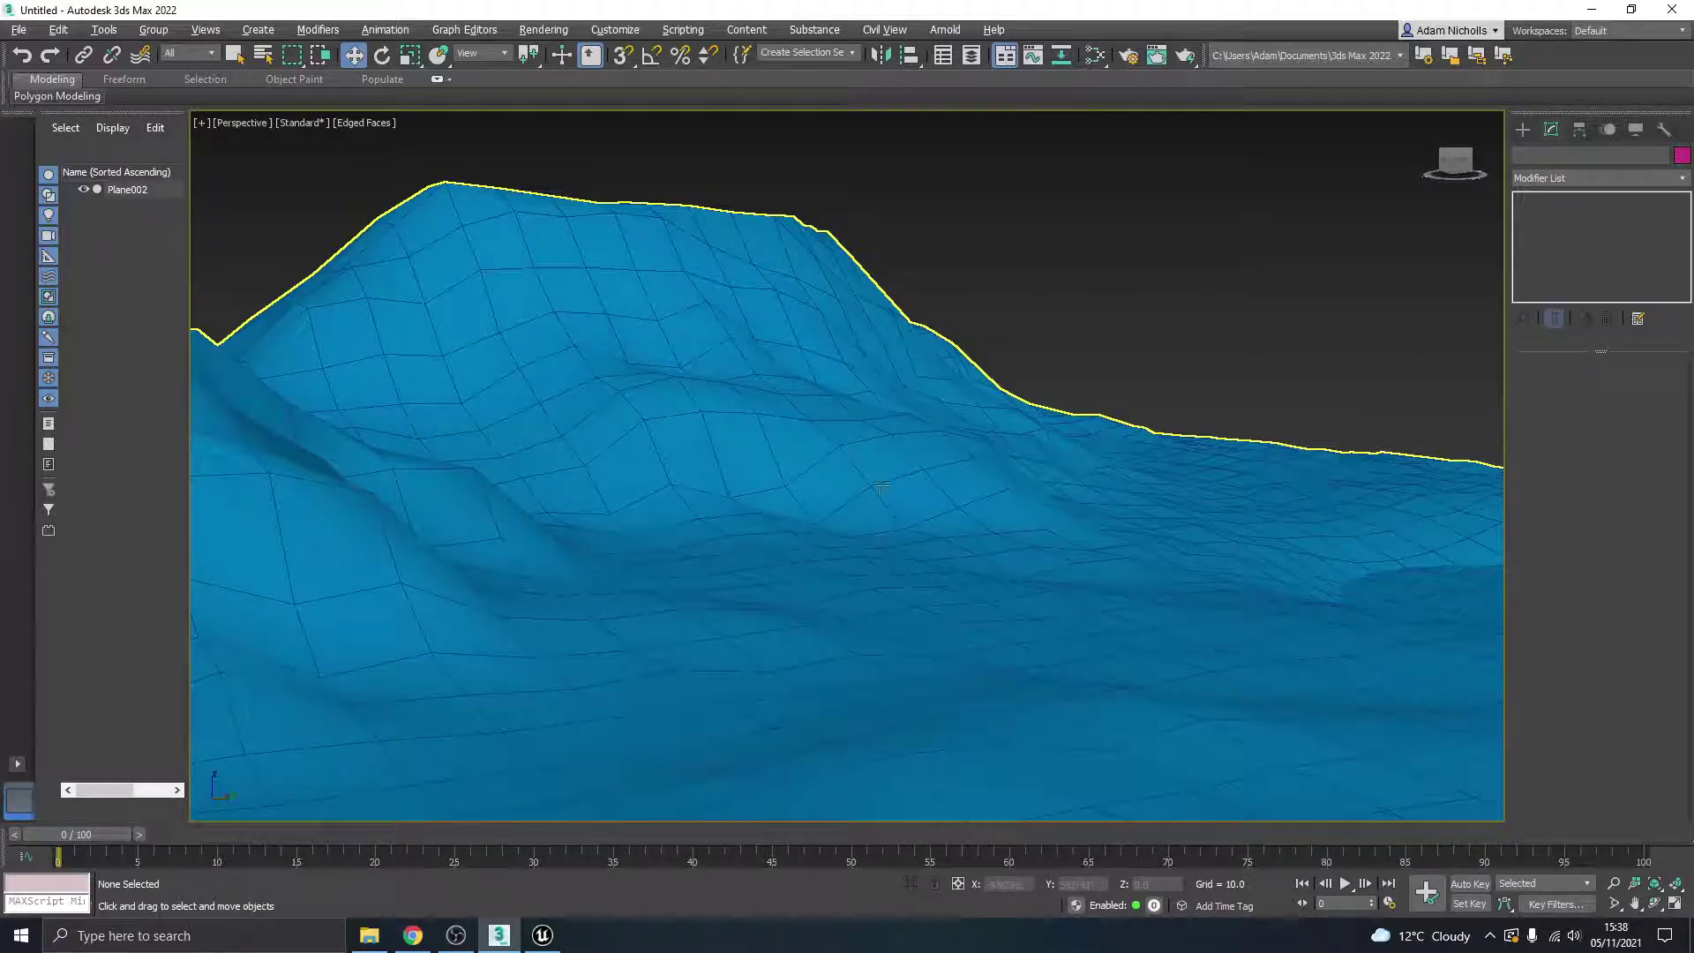
Step: Turn off Edged Faces so the terrain displays with plain shading
click(353, 125)
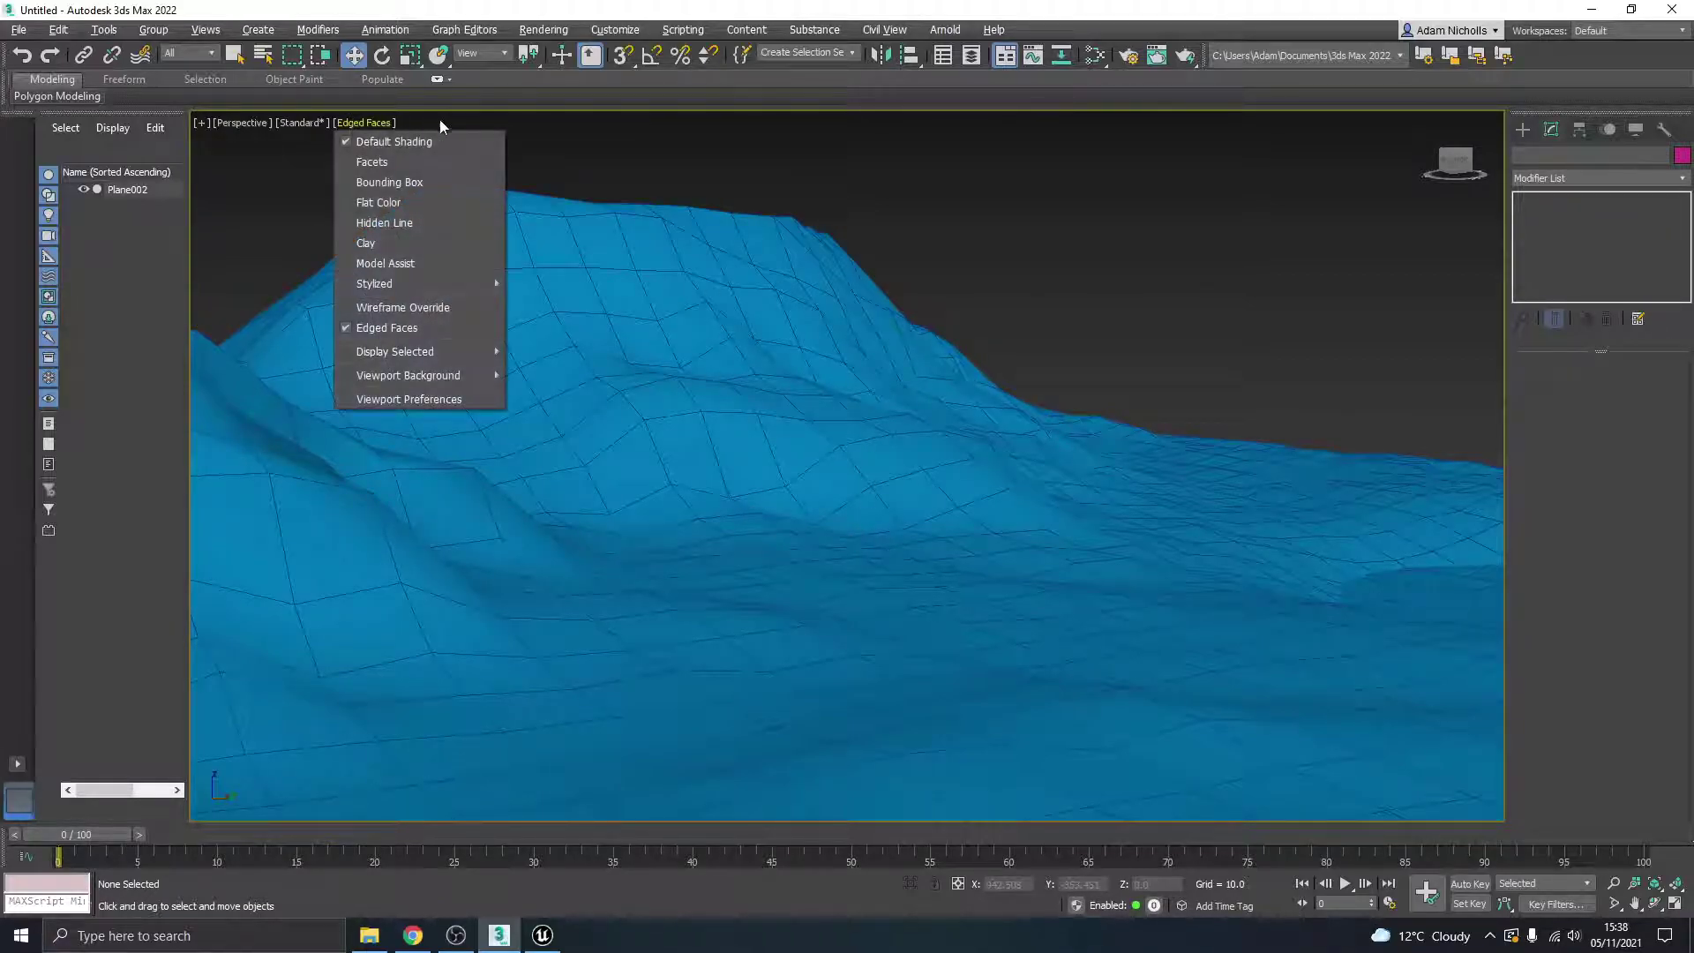
click(392, 327)
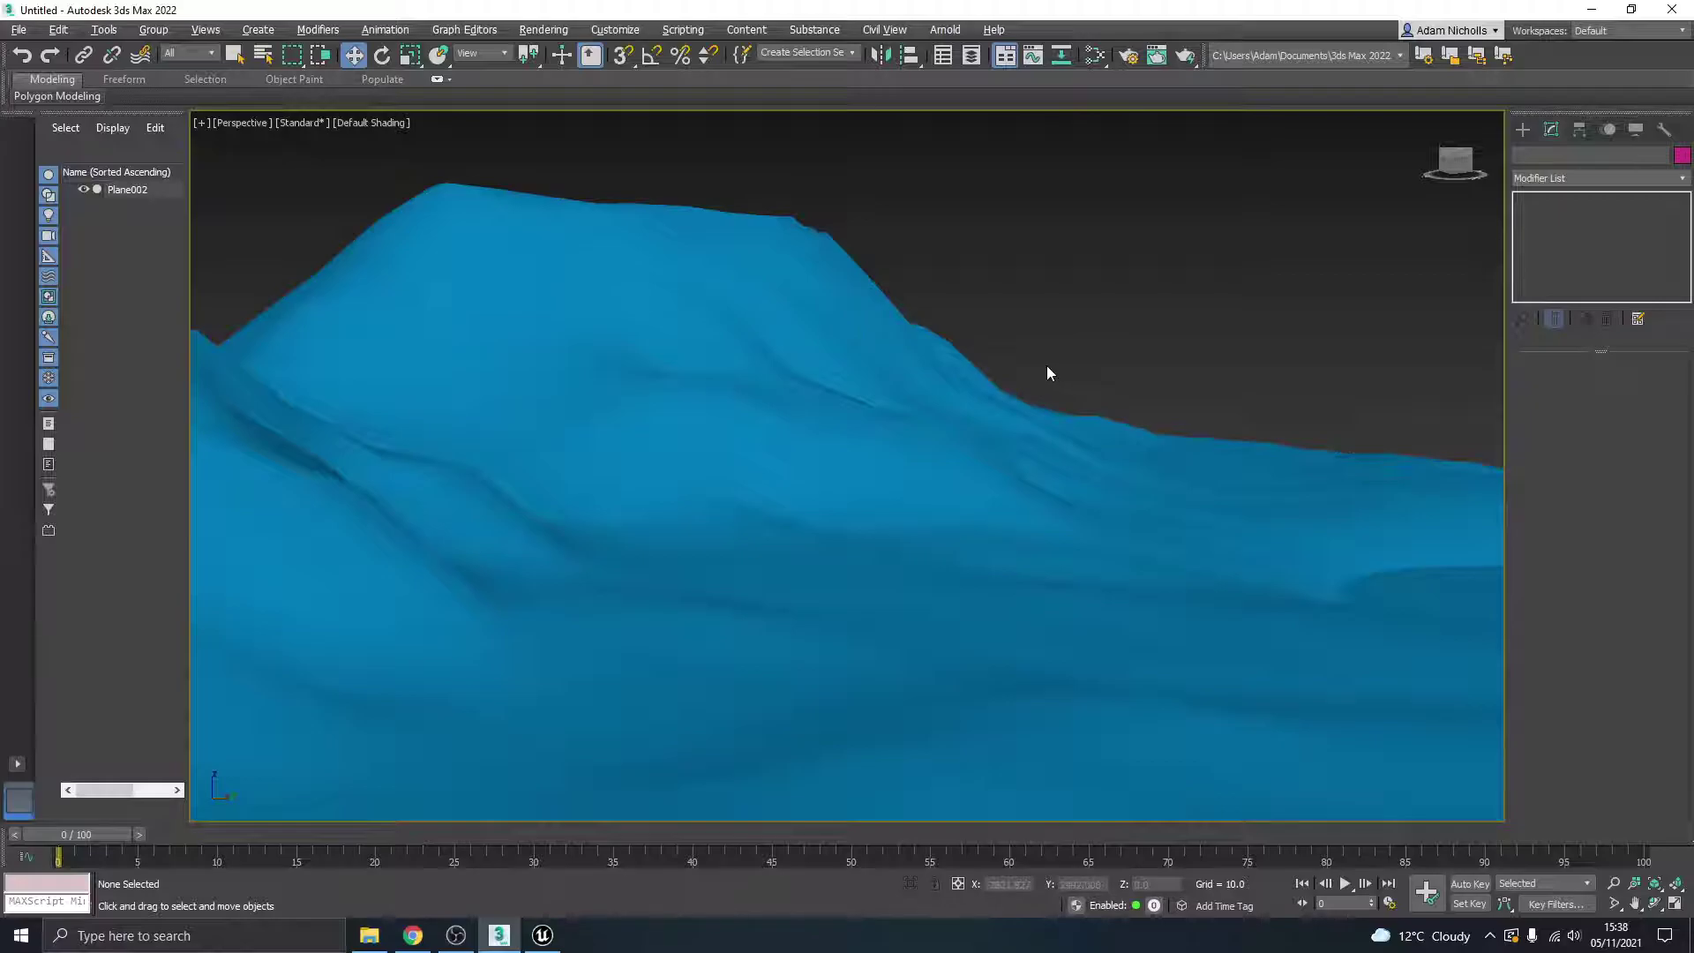
middle_drag(1047, 370, 828, 349)
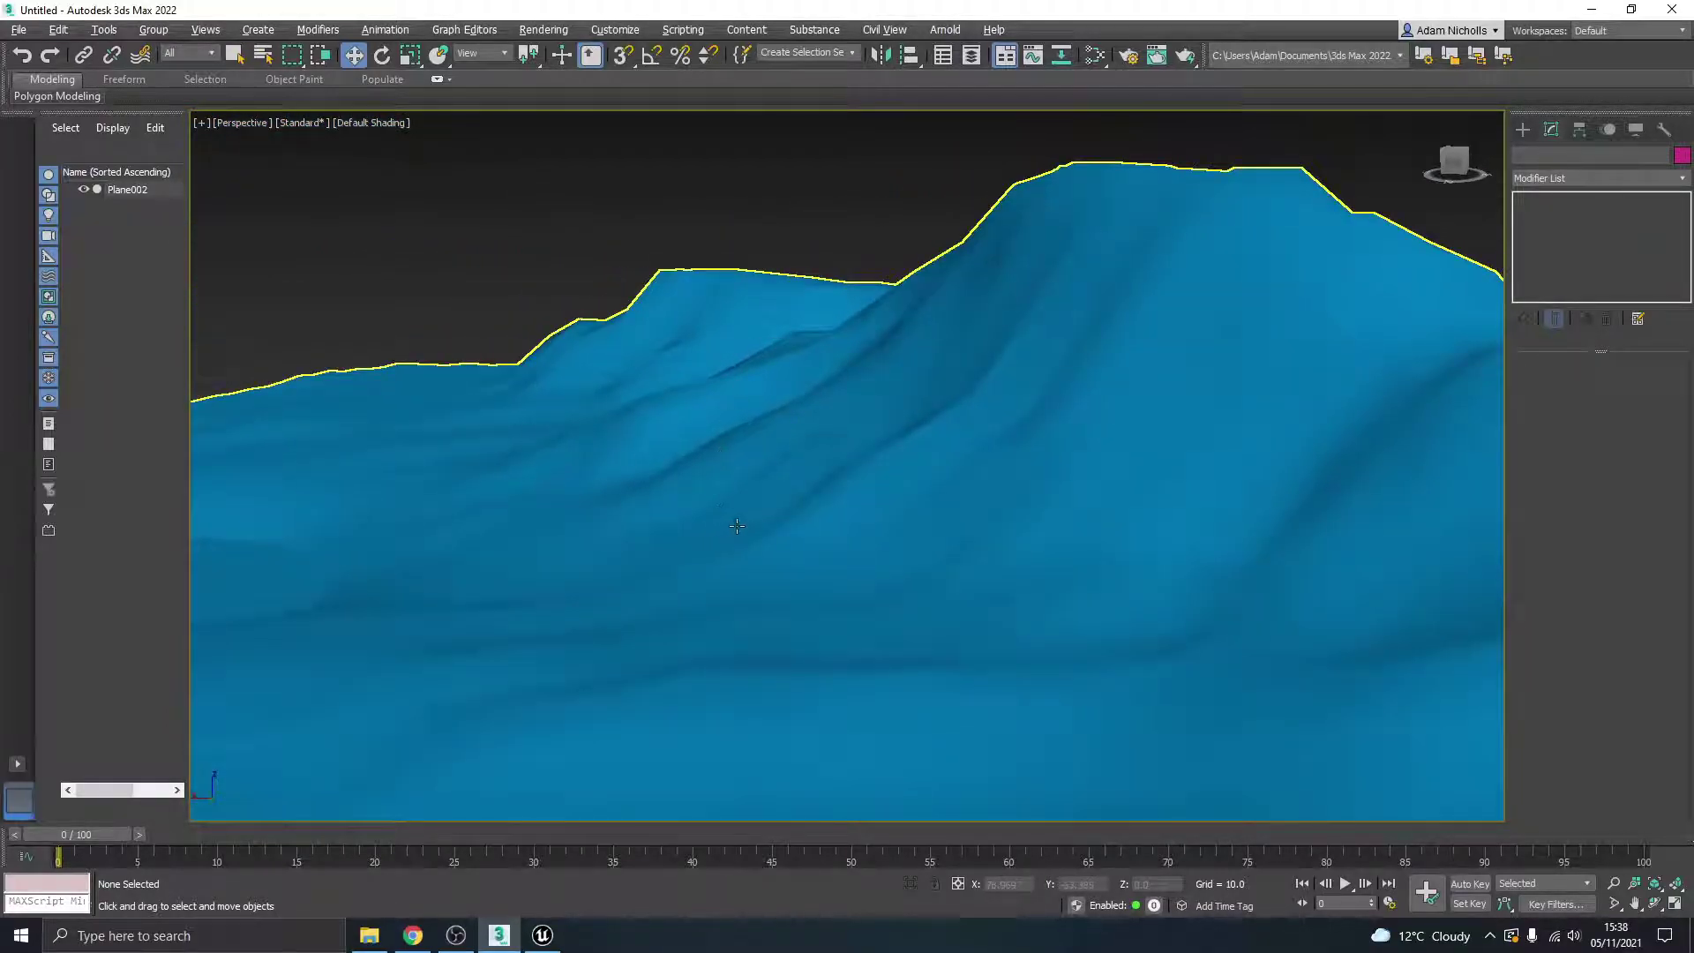
Step: Glance at the reference images, then orbit and zoom to an oblique view of the terrain
click(412, 935)
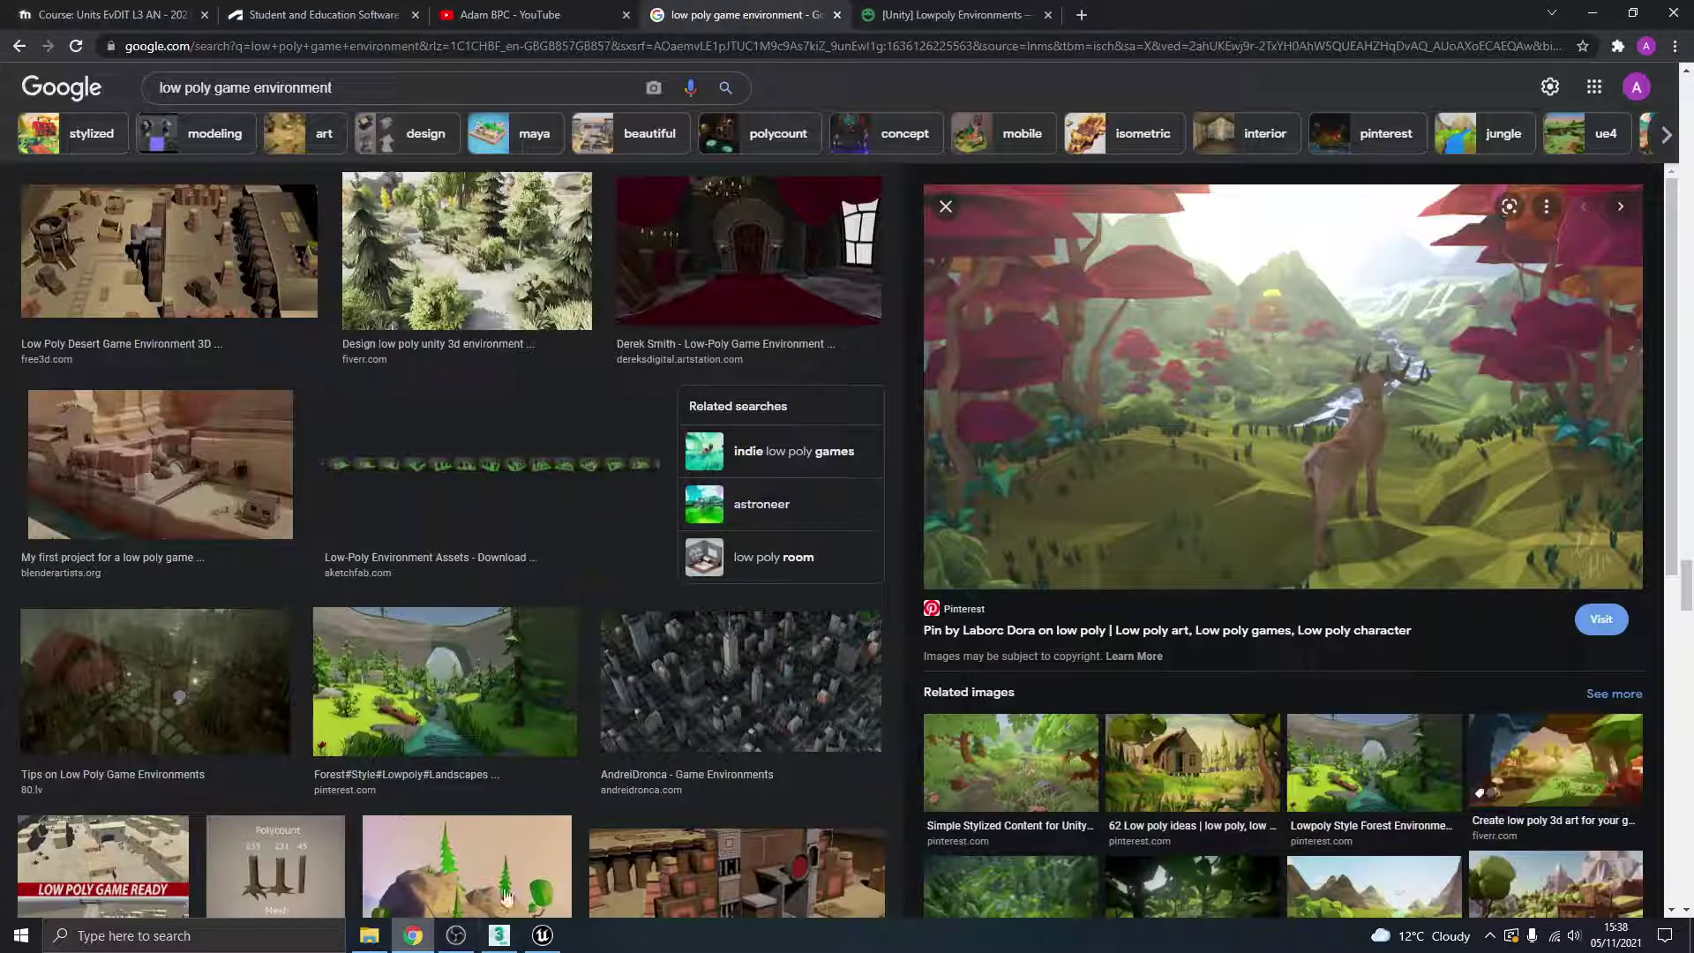
click(499, 935)
scroll(1002, 647, up, 8)
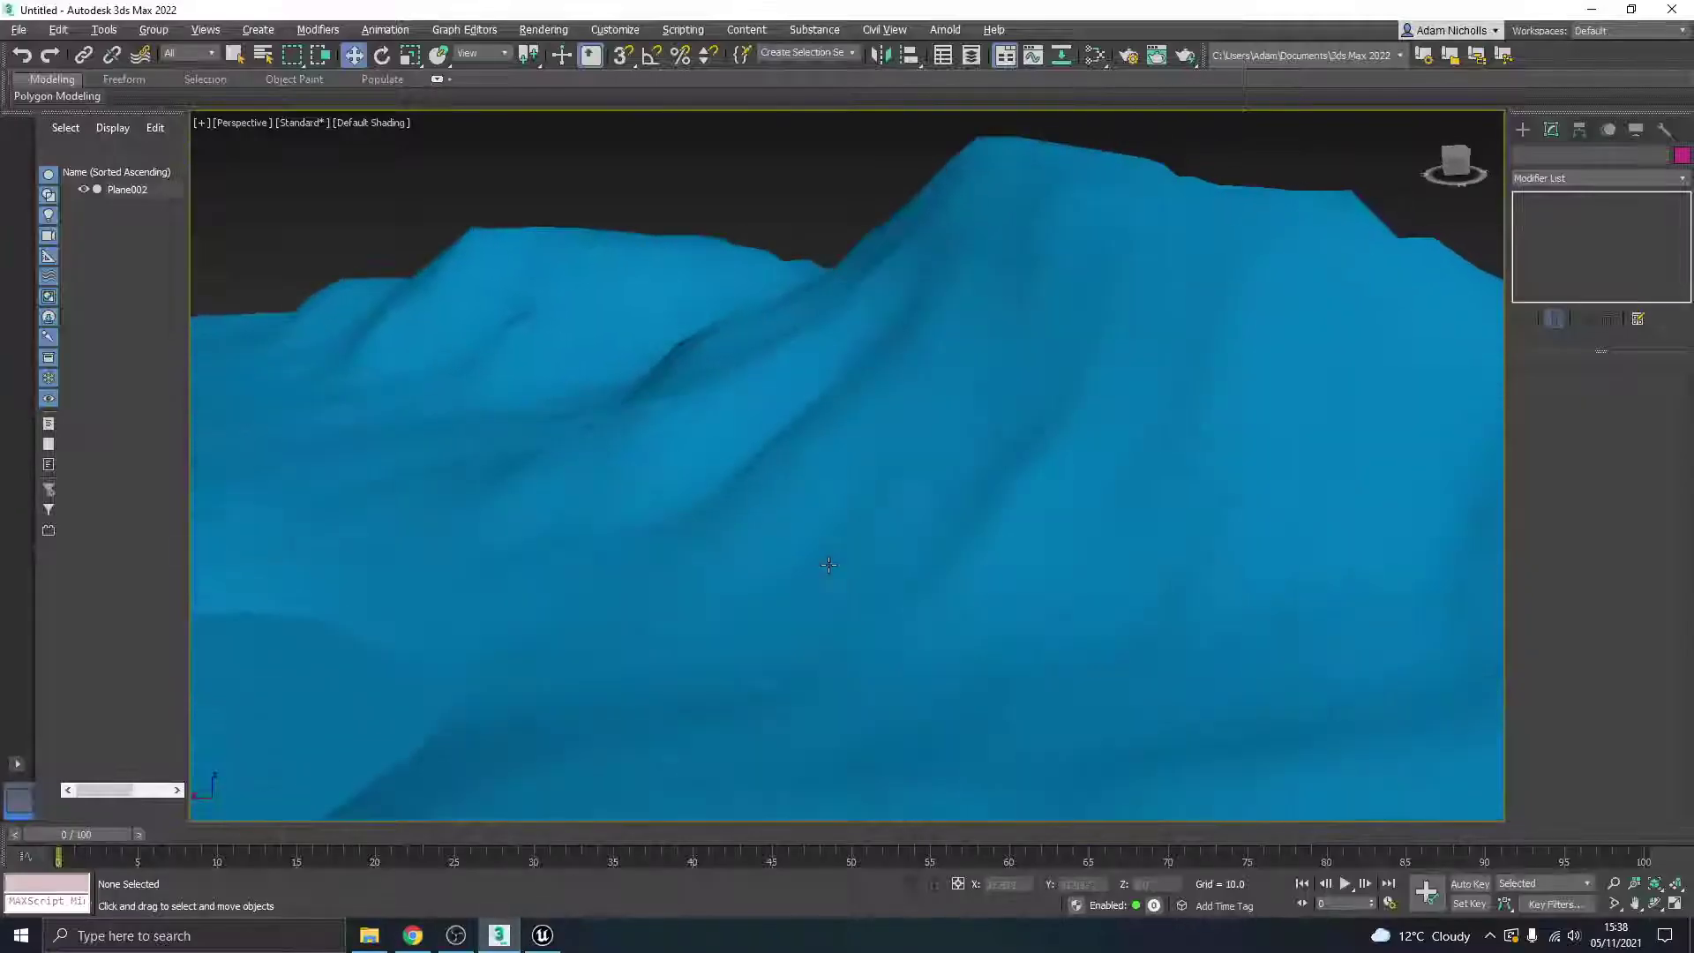
scroll(1002, 647, down, 8)
alt+middle_drag(946, 567, 1006, 482)
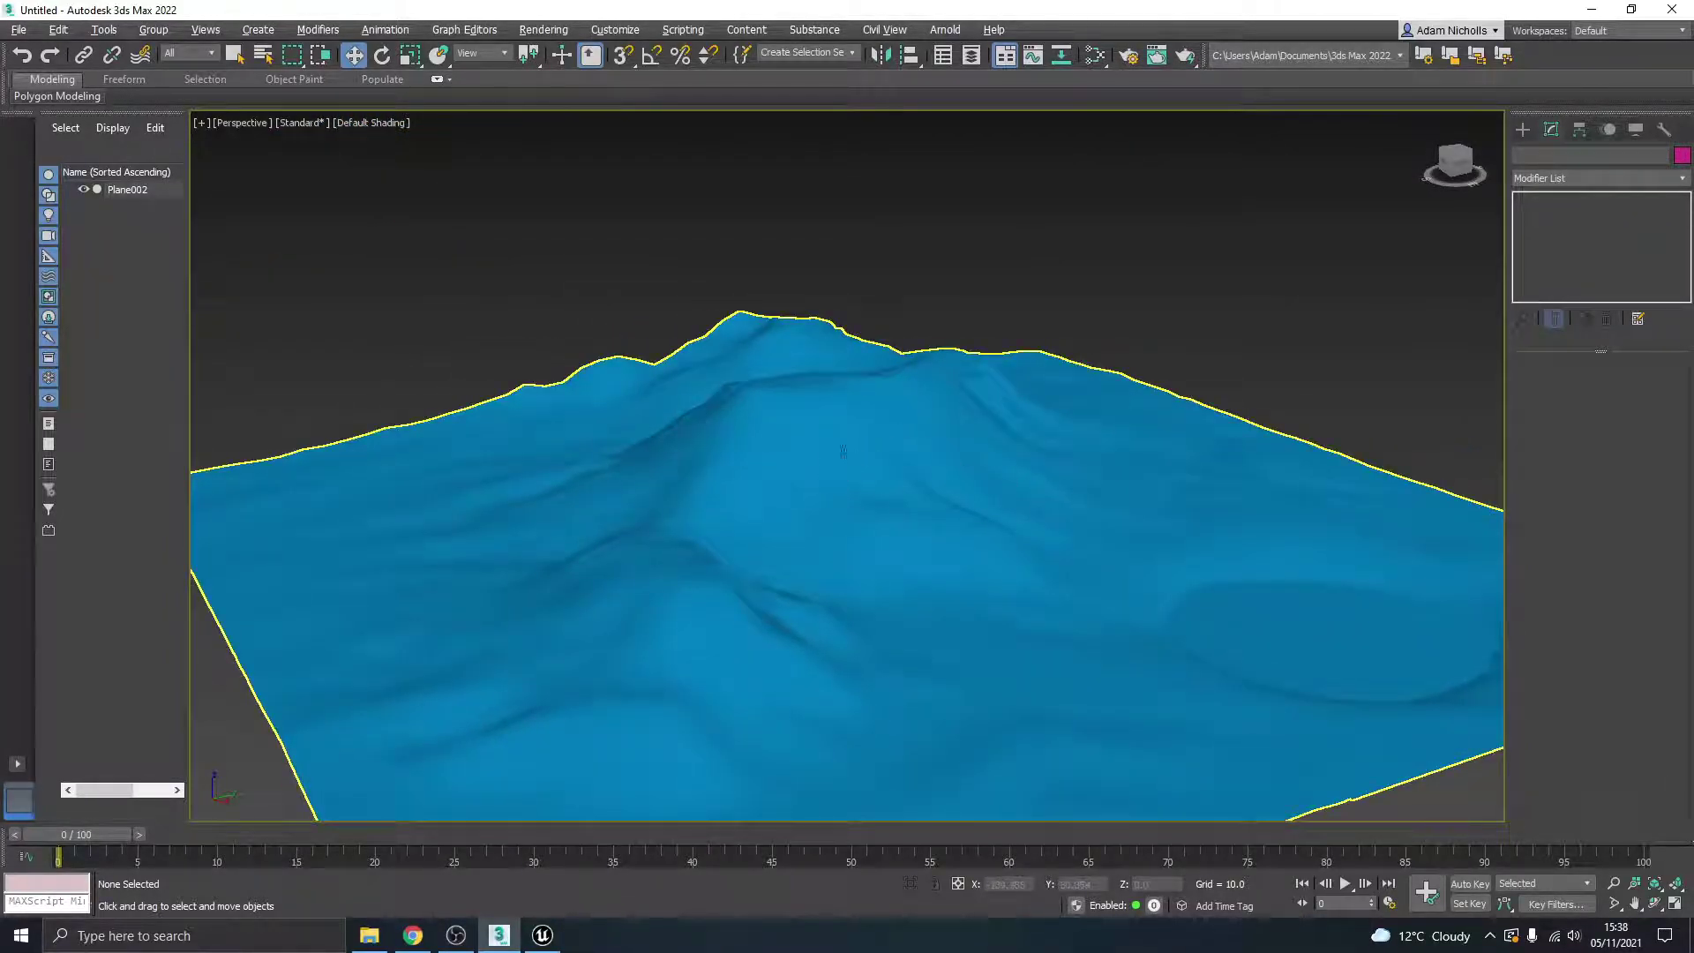
mouse_move(908, 513)
alt+middle_down()
mouse_move(851, 595)
mouse_move(794, 553)
mouse_move(771, 506)
mouse_move(926, 499)
mouse_move(889, 505)
alt+middle_up()
scroll(793, 552, down, 5)
scroll(888, 504, up, 6)
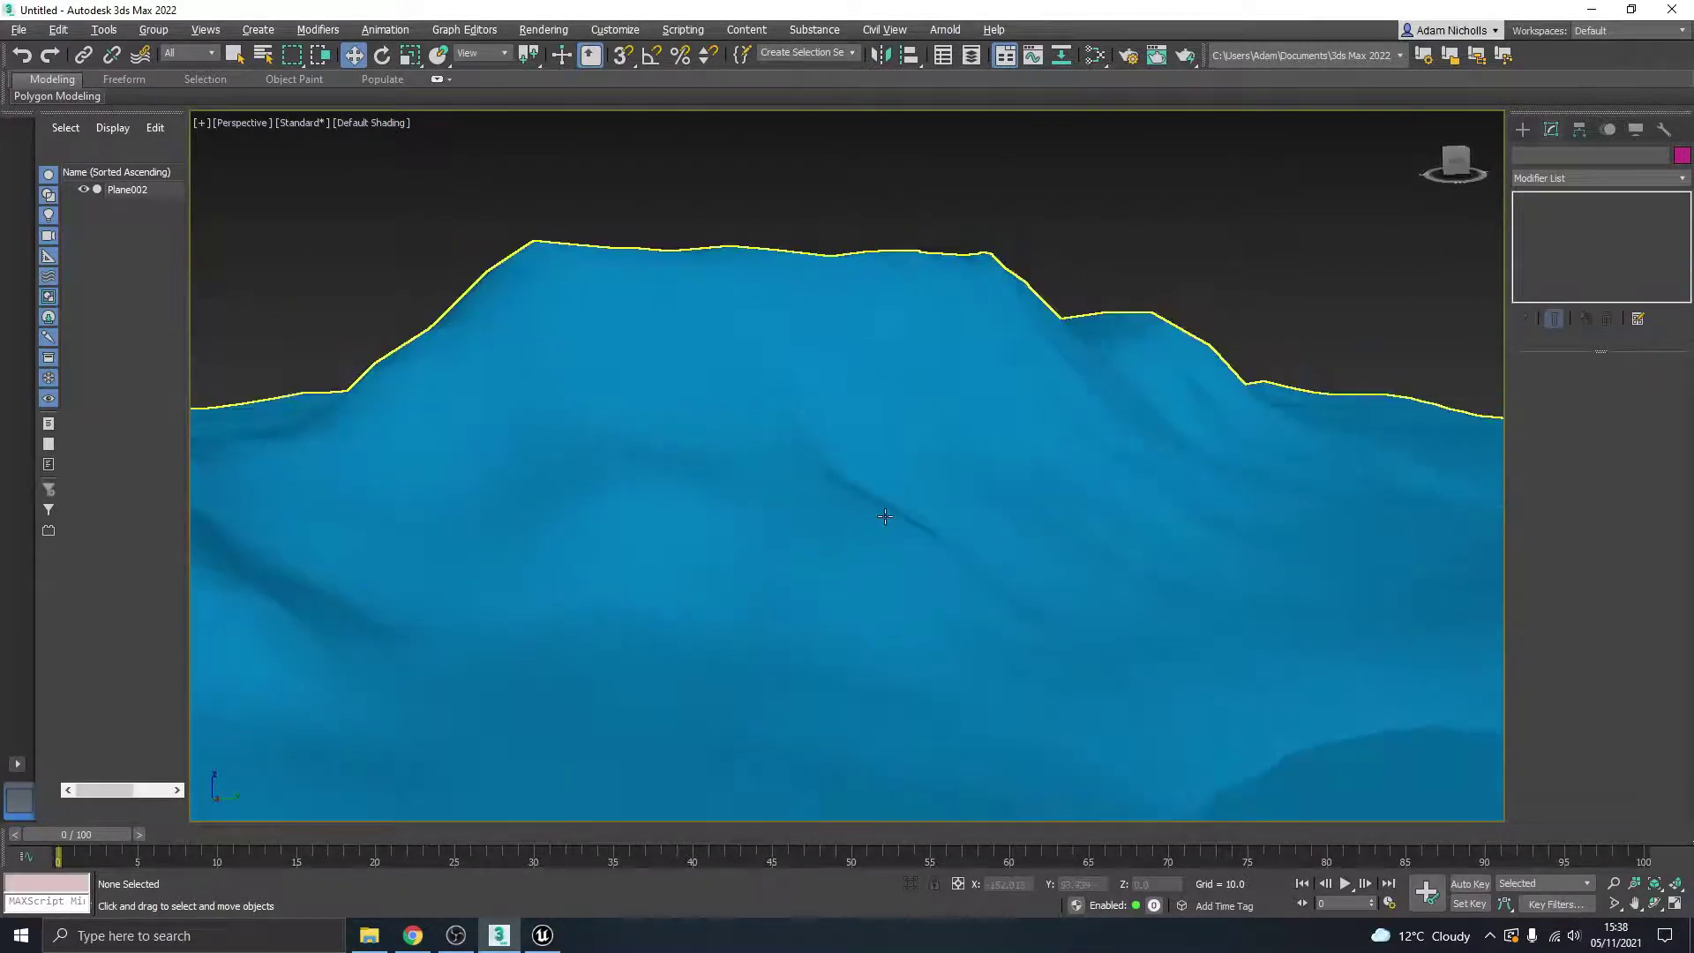
click(549, 933)
click(499, 935)
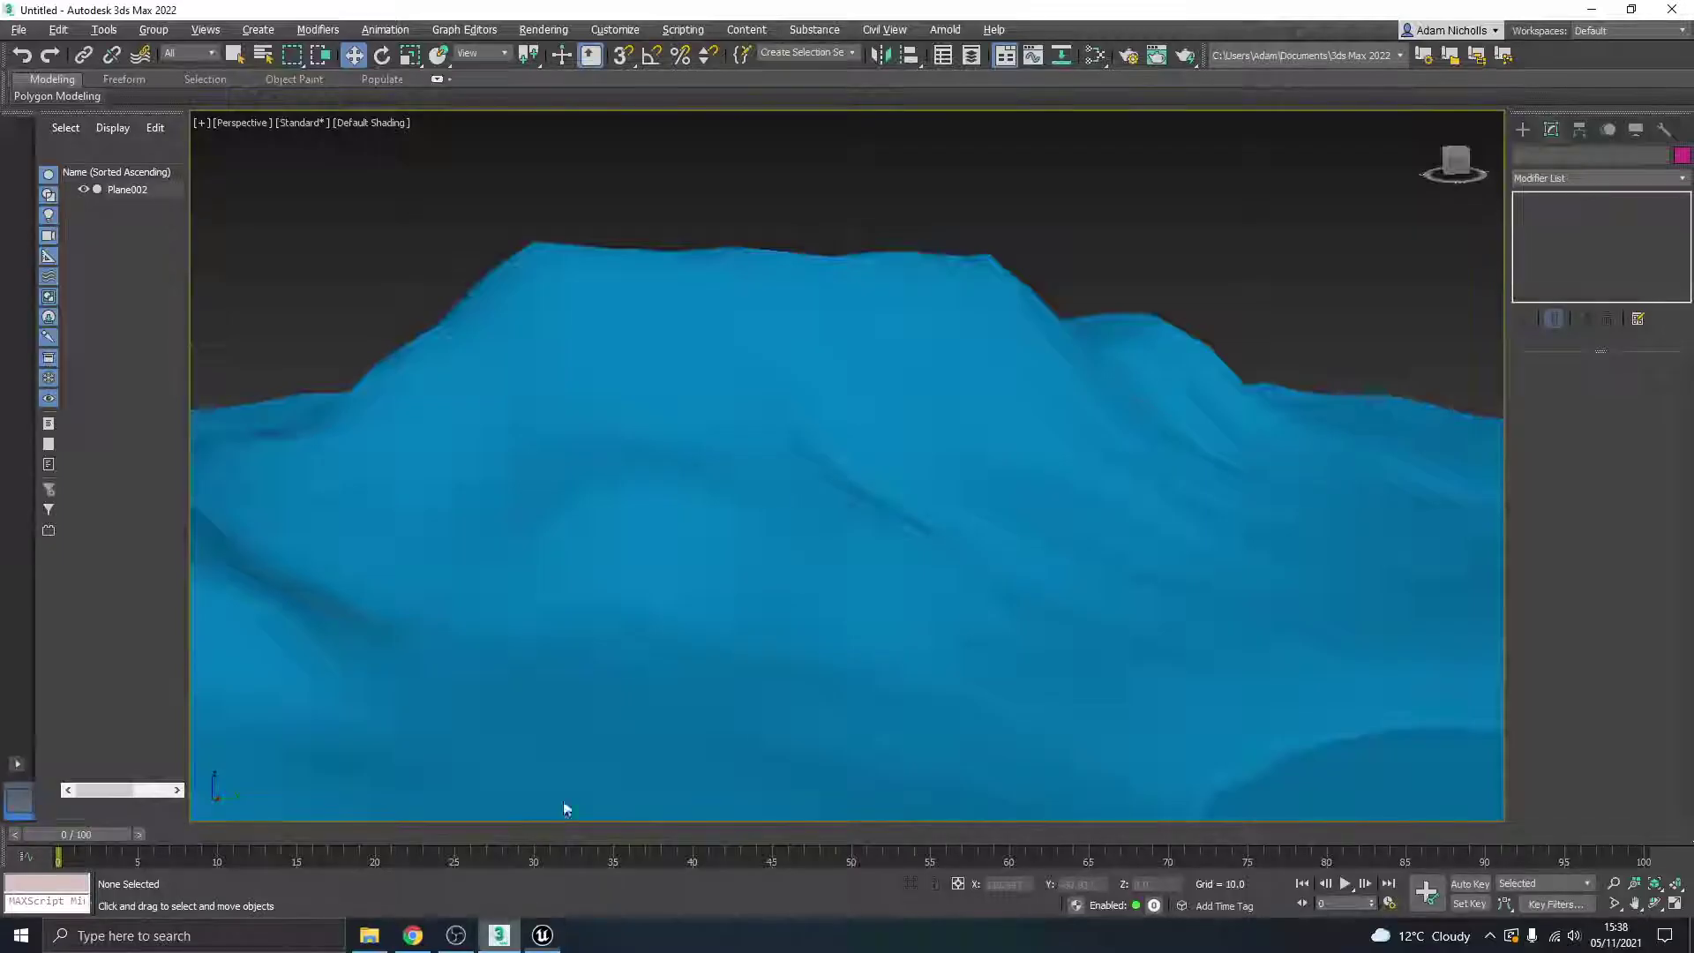
Step: In Unreal's FirstPersonBP content, create a new folder named 'landscapes' and open it
click(542, 935)
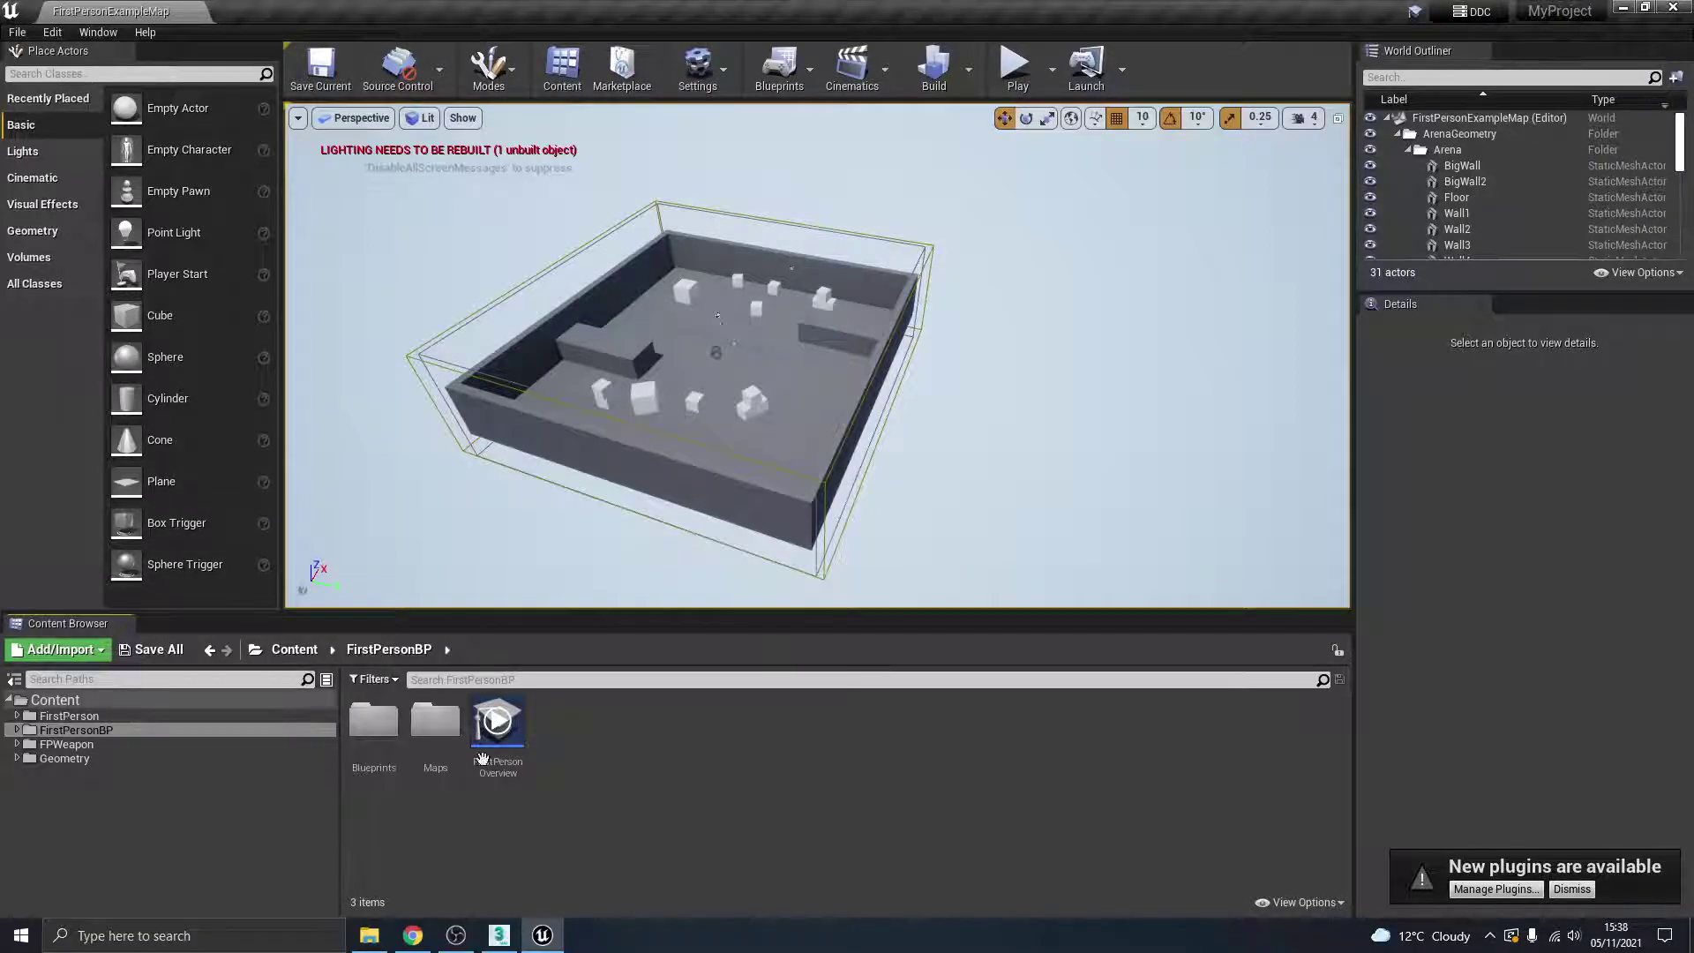
right_click(612, 753)
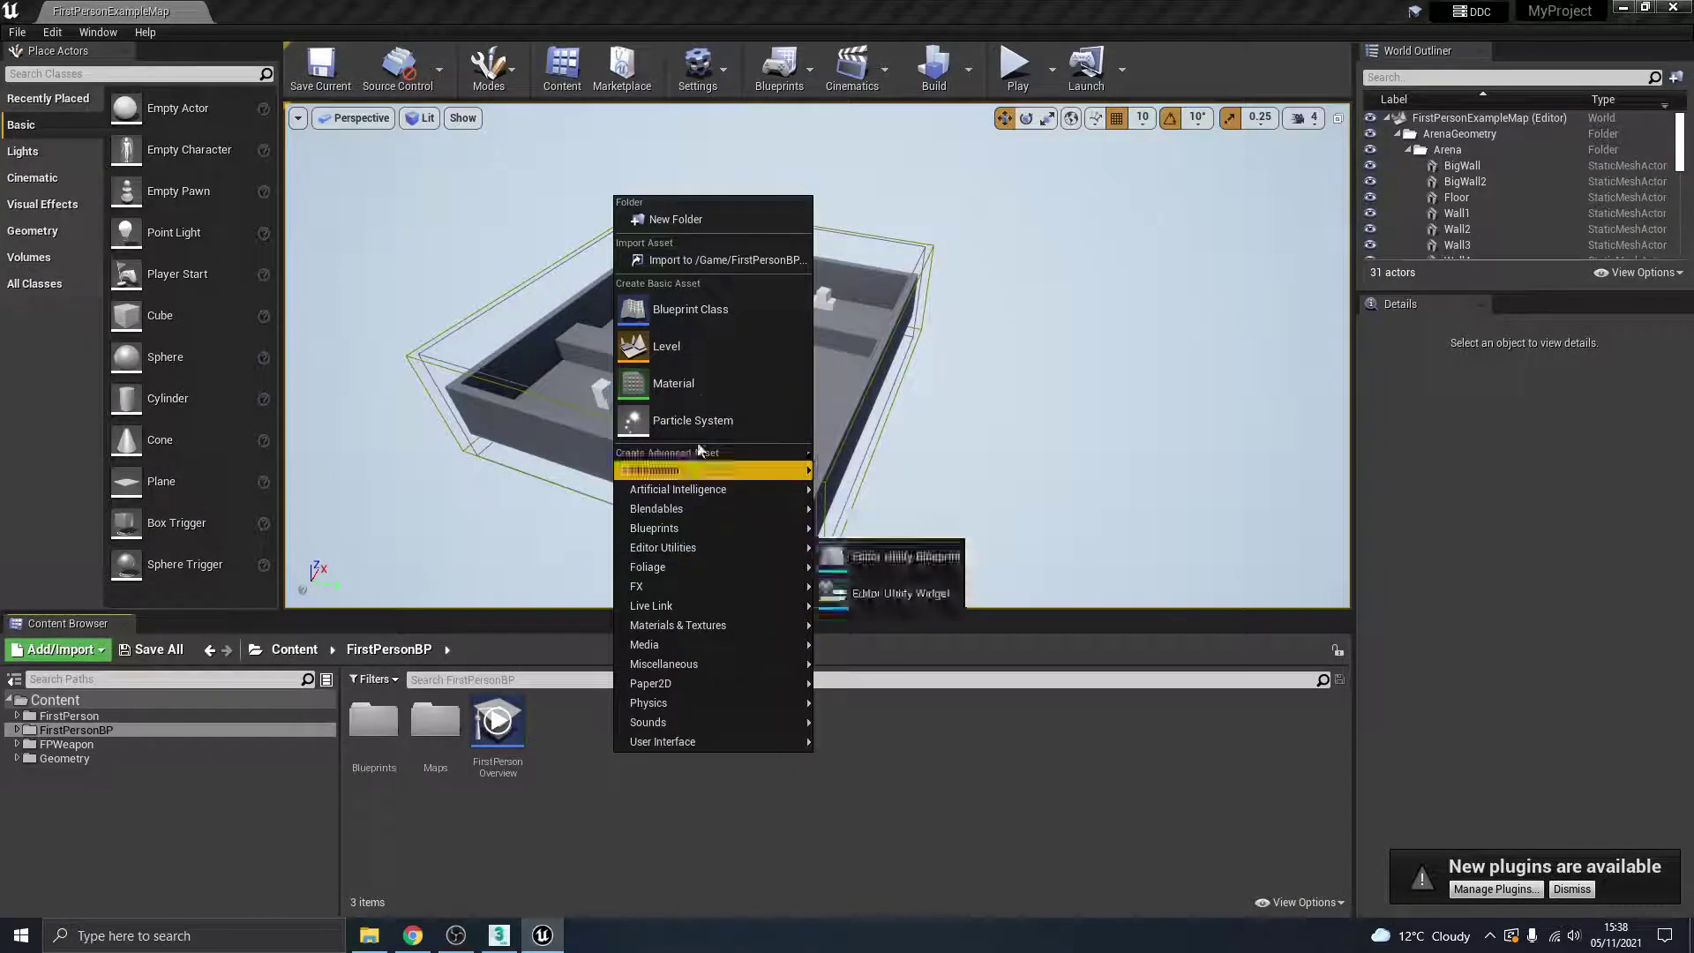
click(686, 220)
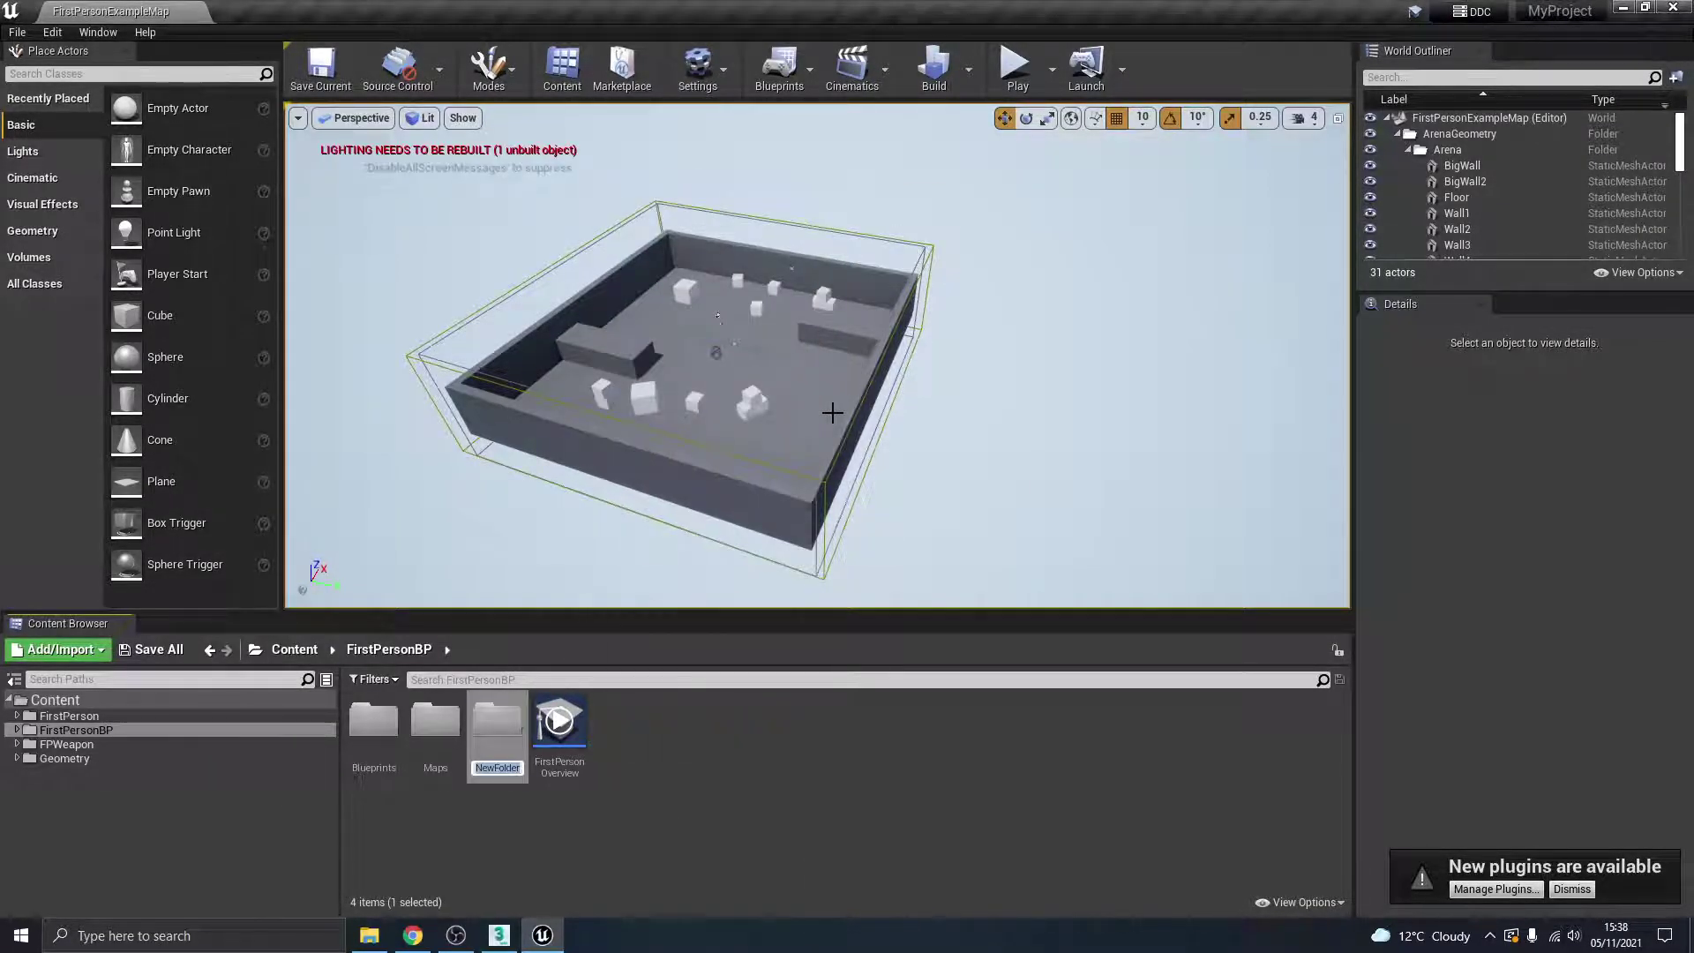
text(landscapes)
key(Return)
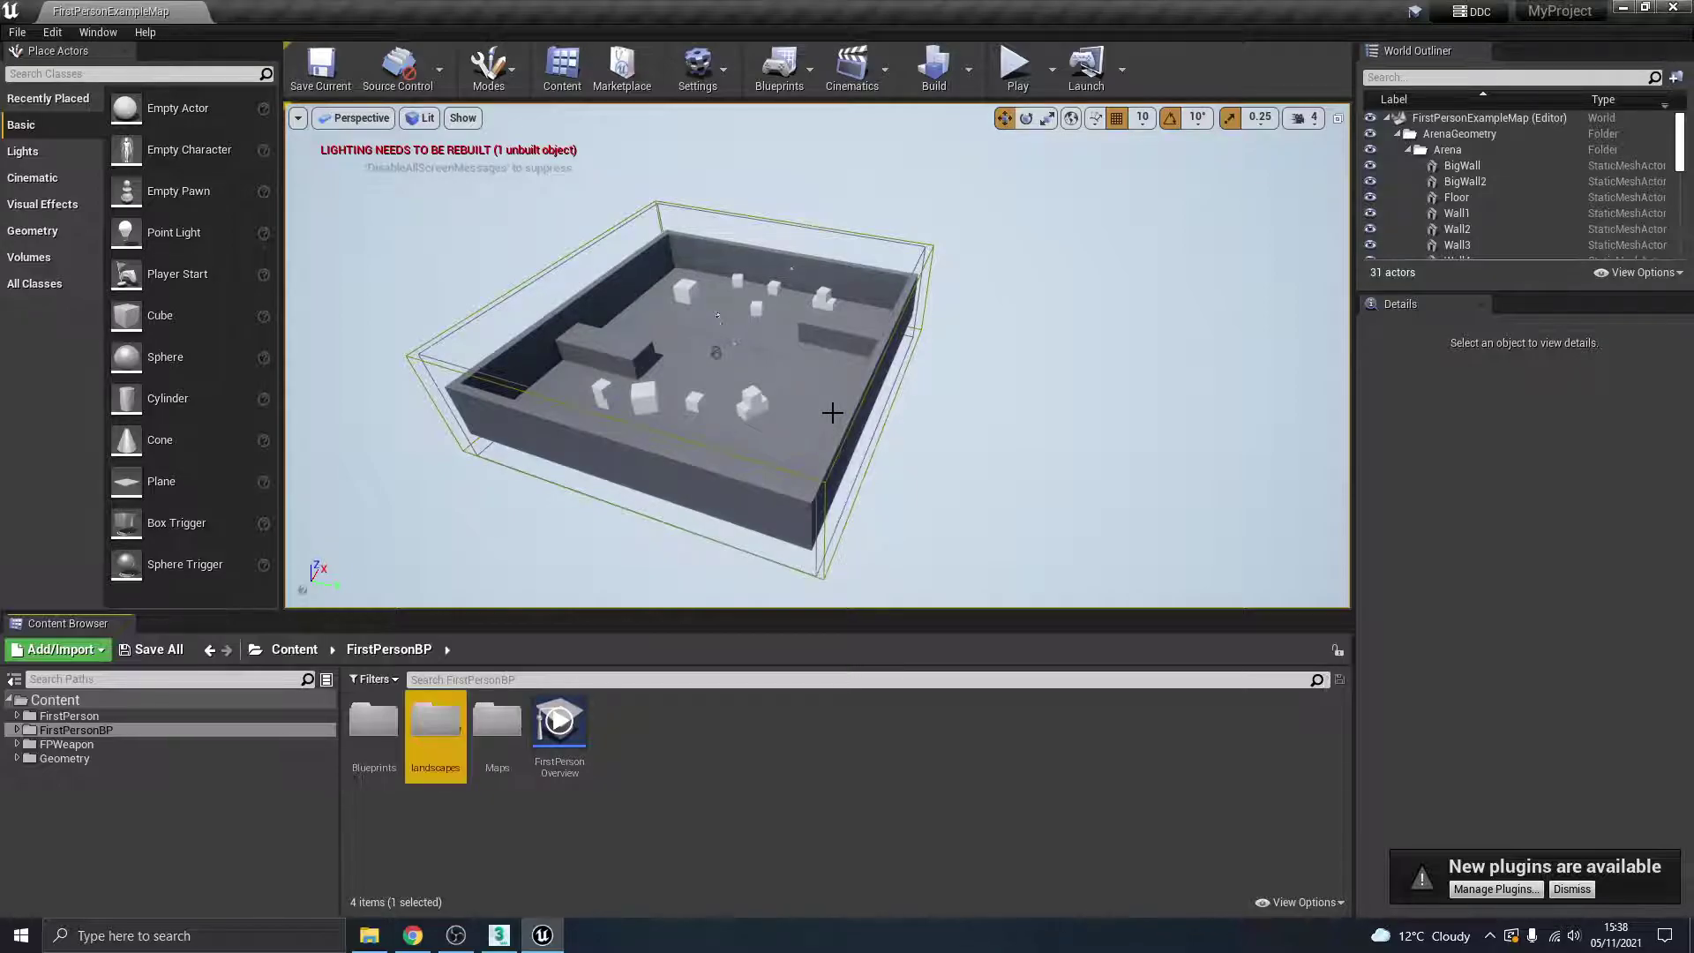
double_click(435, 722)
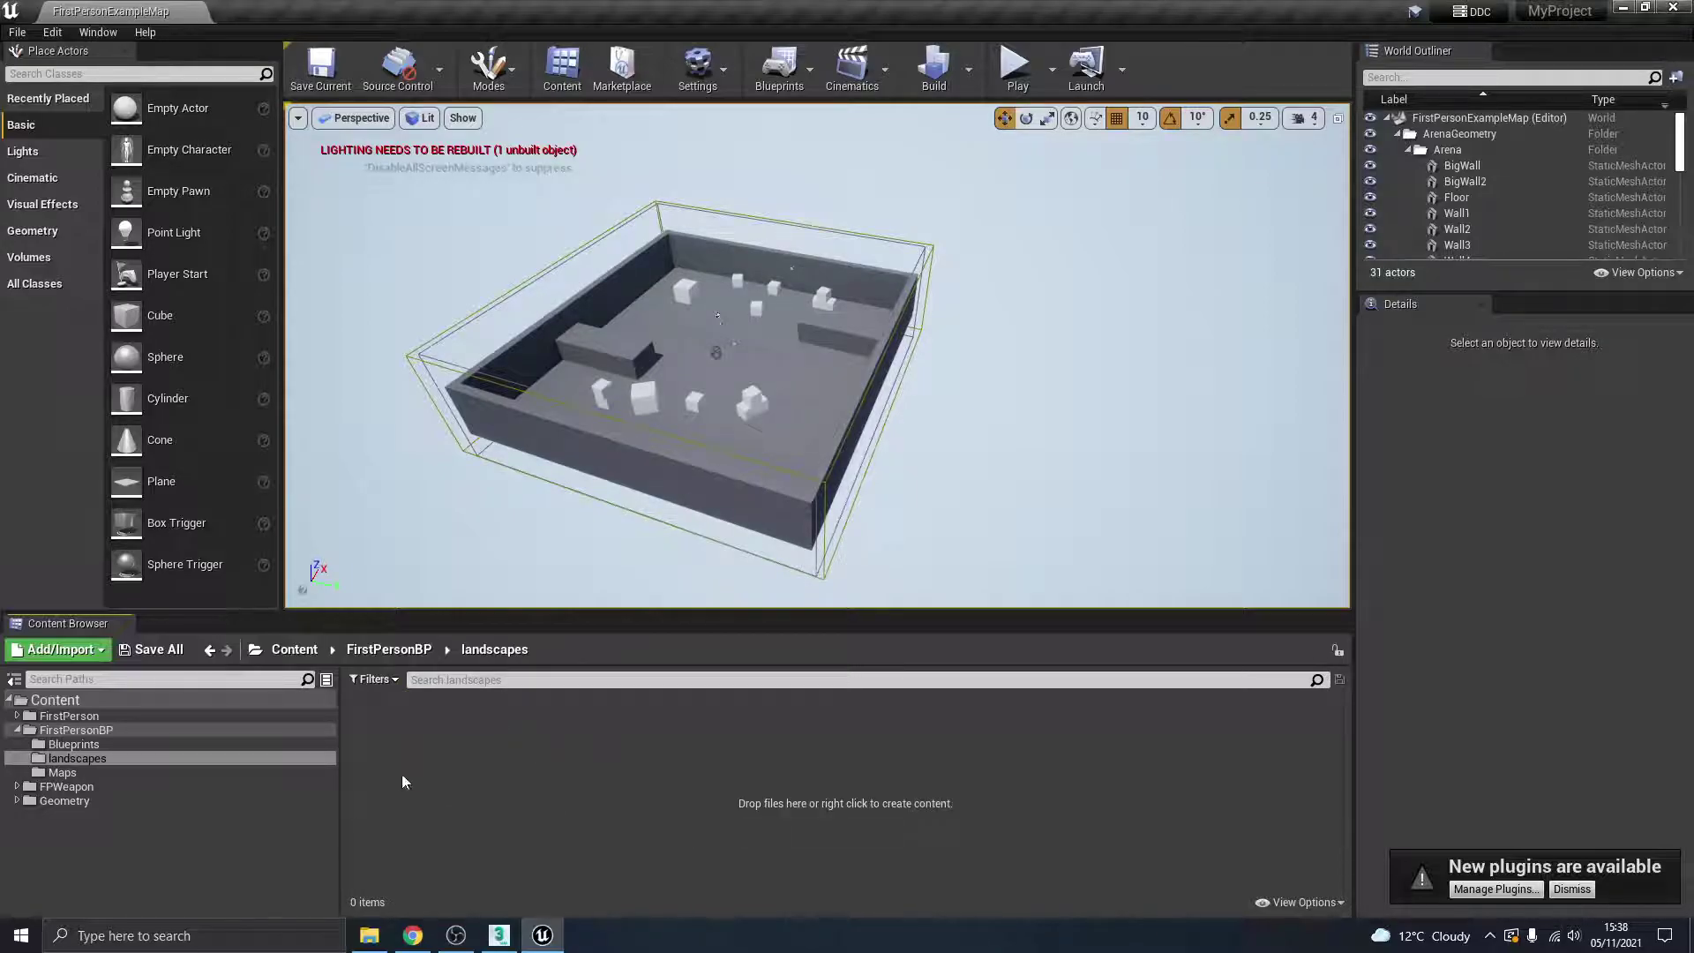
Step: Import the land01 file from the Desktop into the landscapes folder
click(58, 650)
click(81, 141)
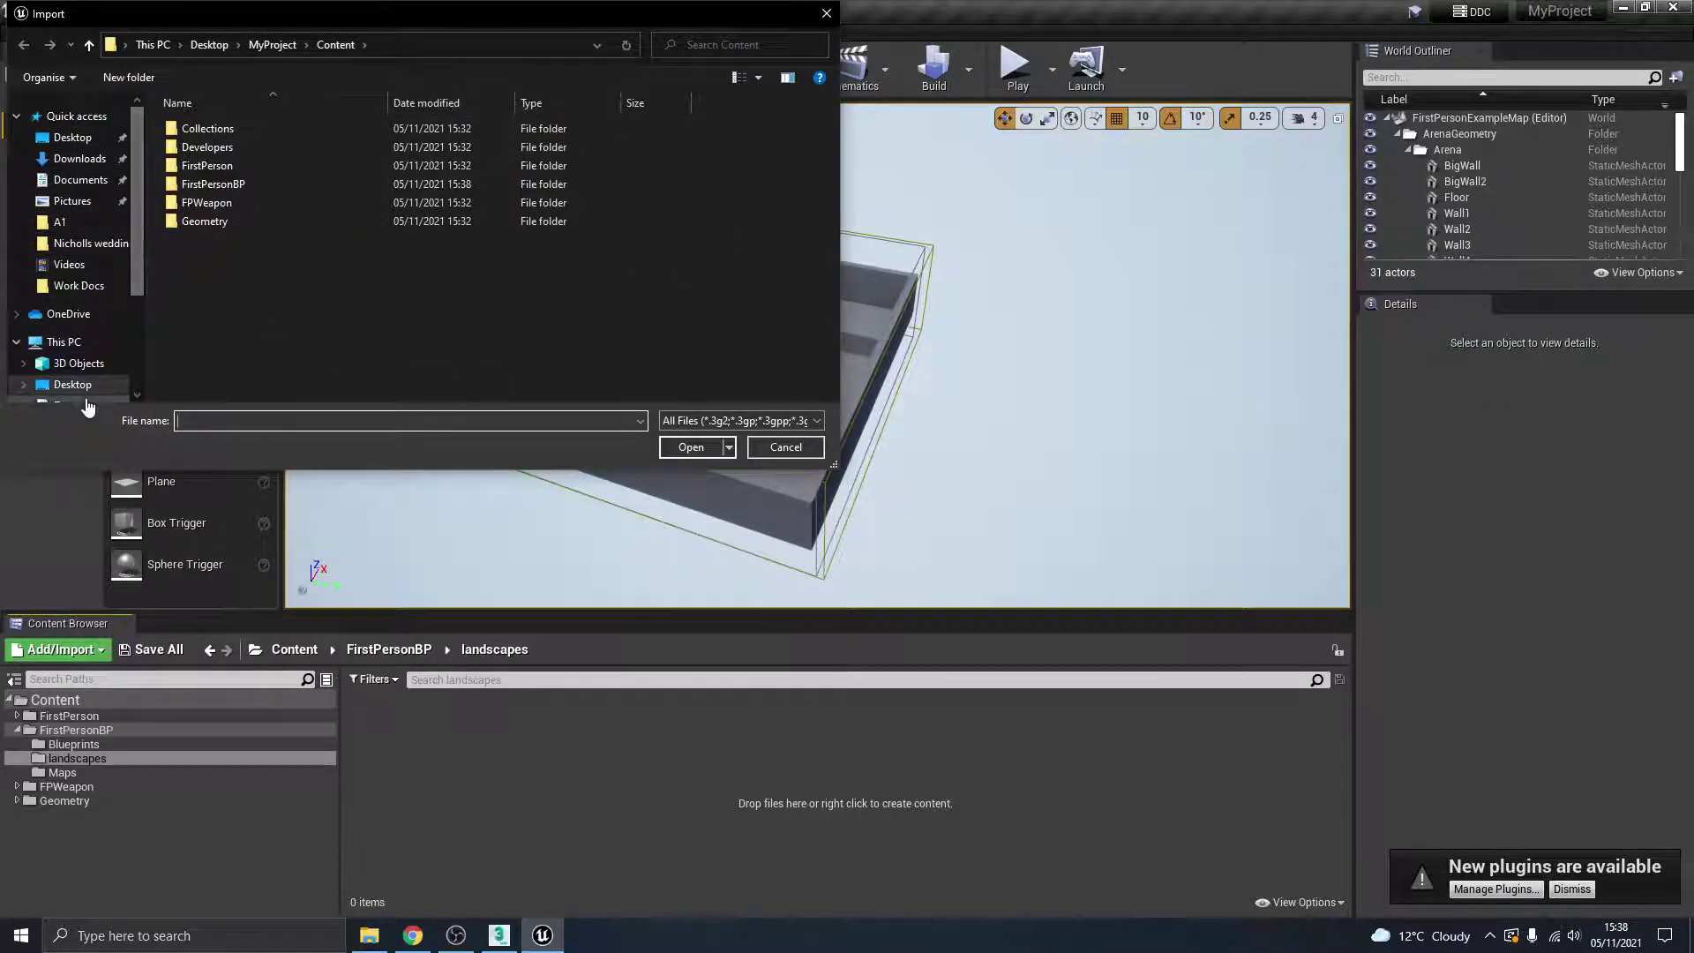
click(73, 385)
click(189, 148)
click(662, 448)
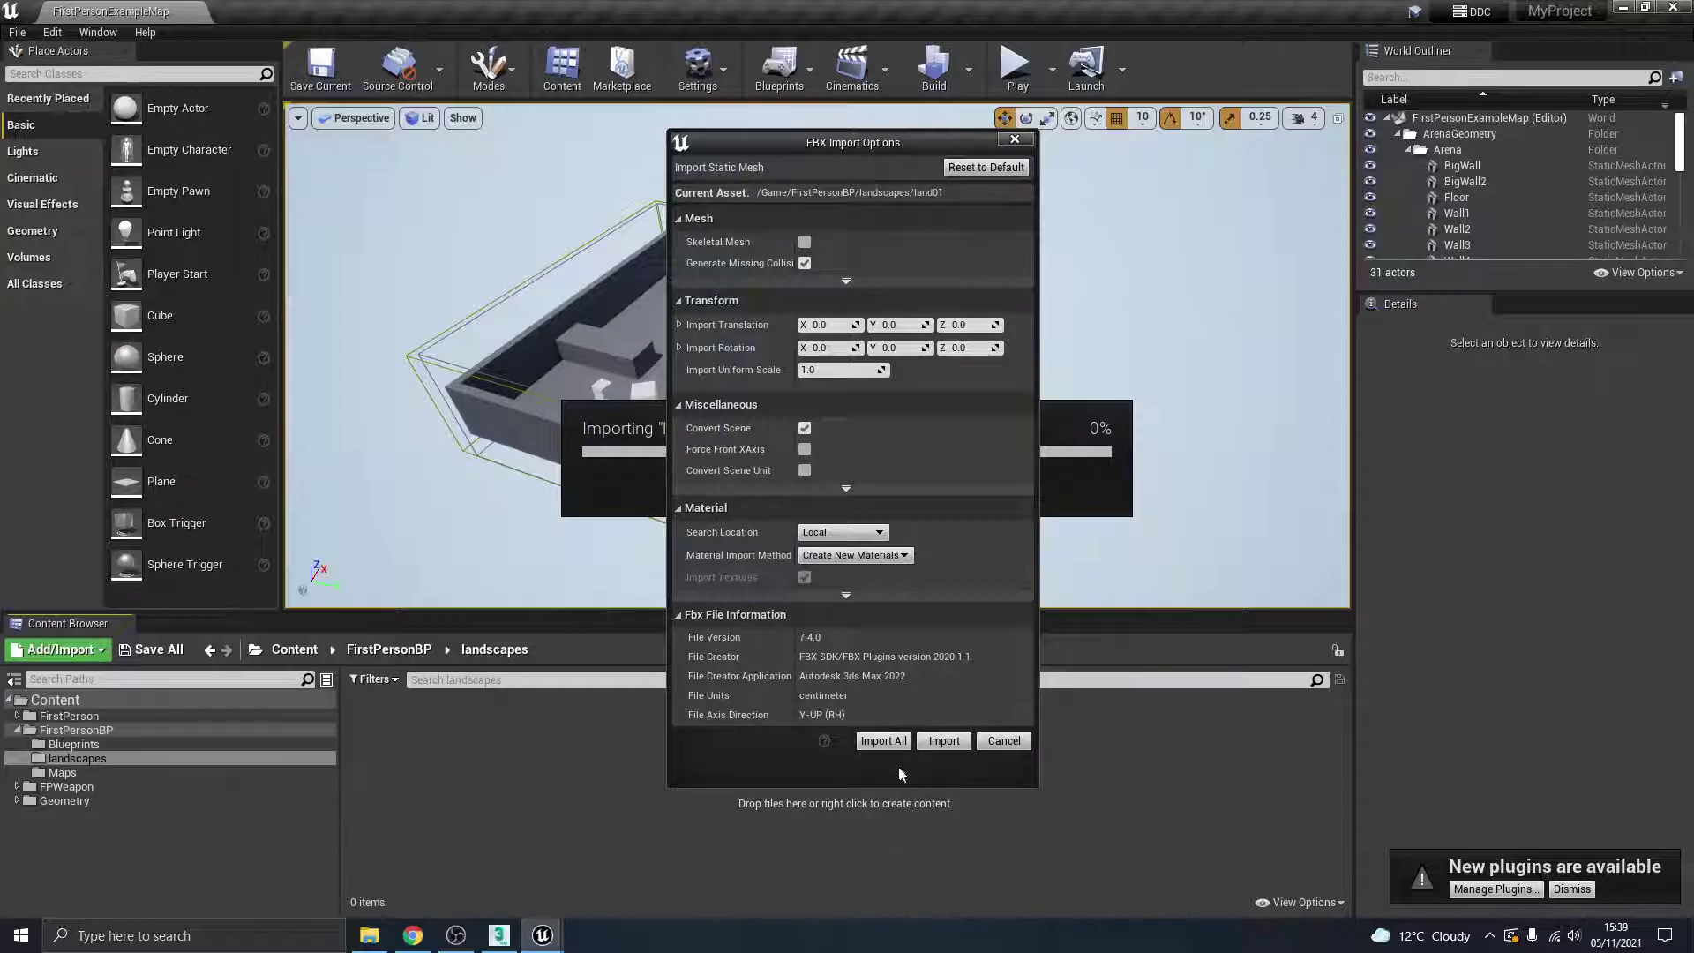
Step: Finish the land01 import and drag the terrain into the level
click(891, 741)
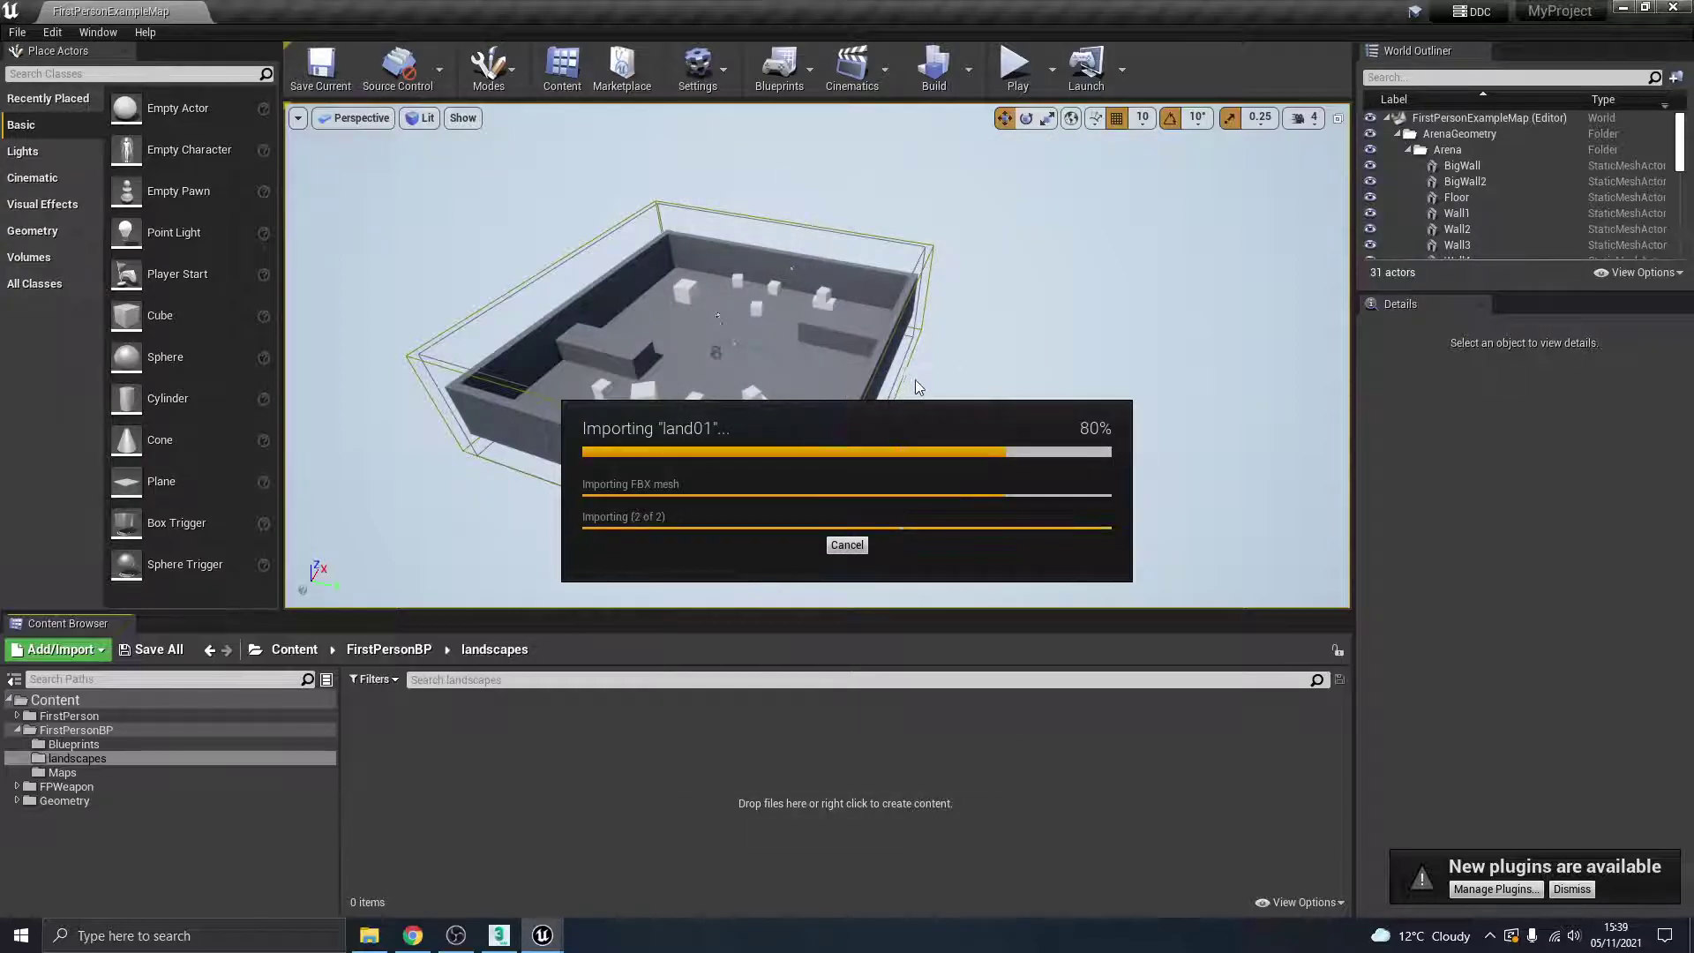
click(1172, 231)
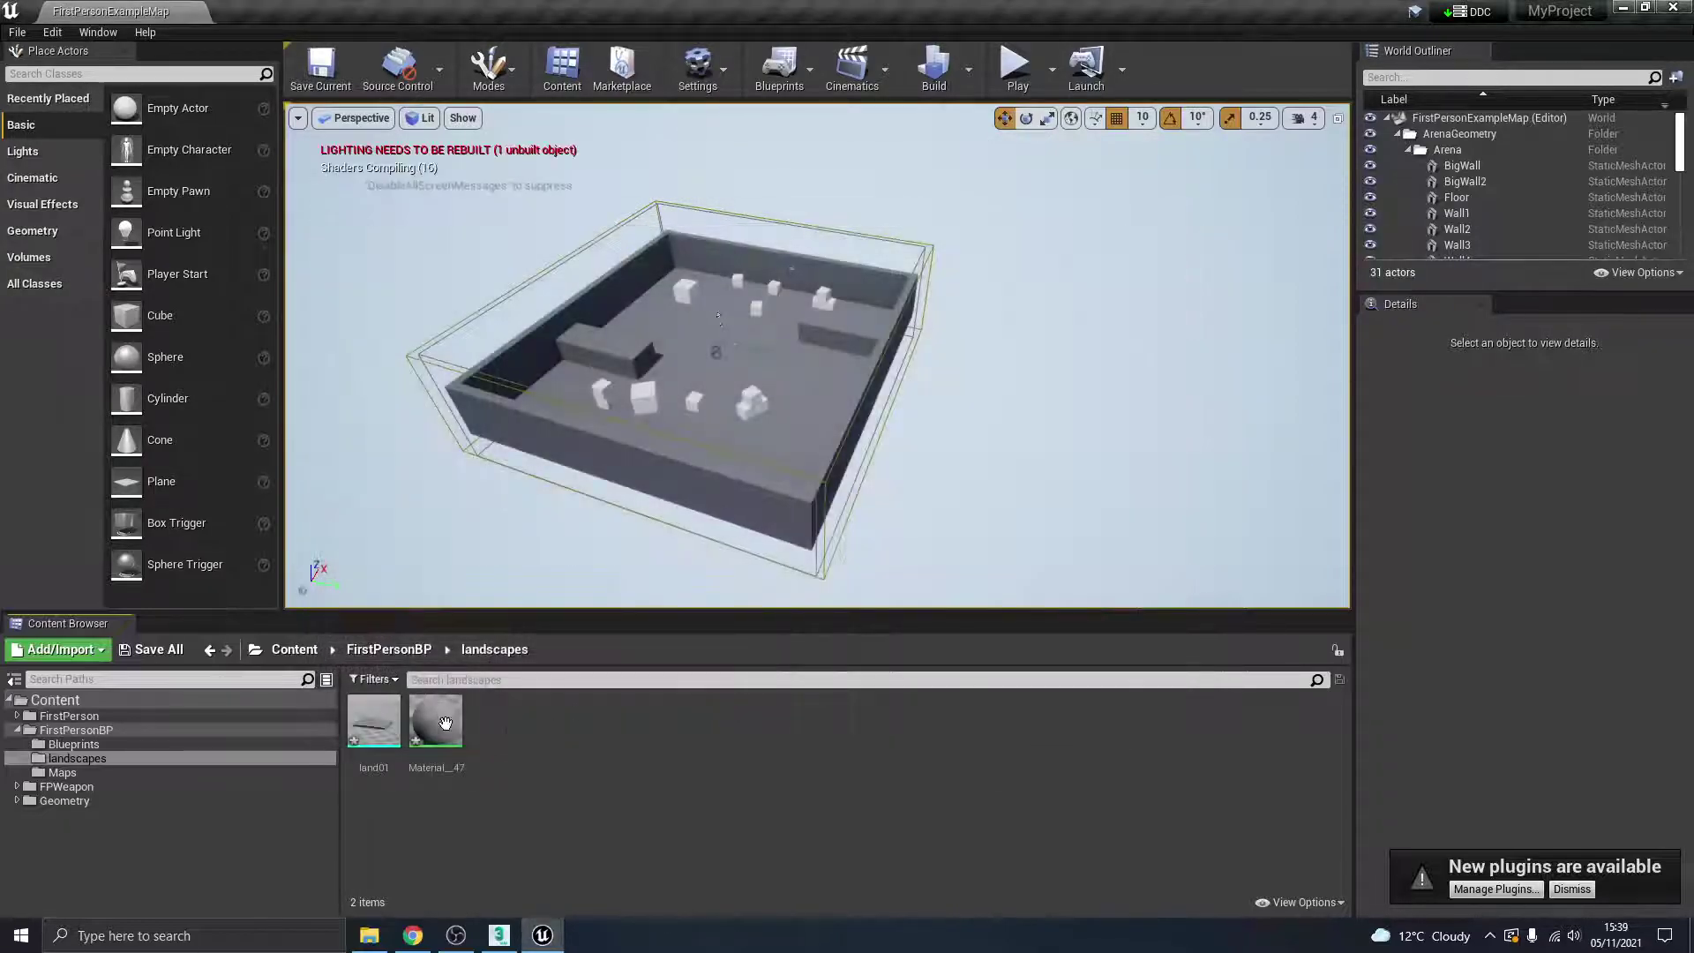
drag(374, 716, 800, 412)
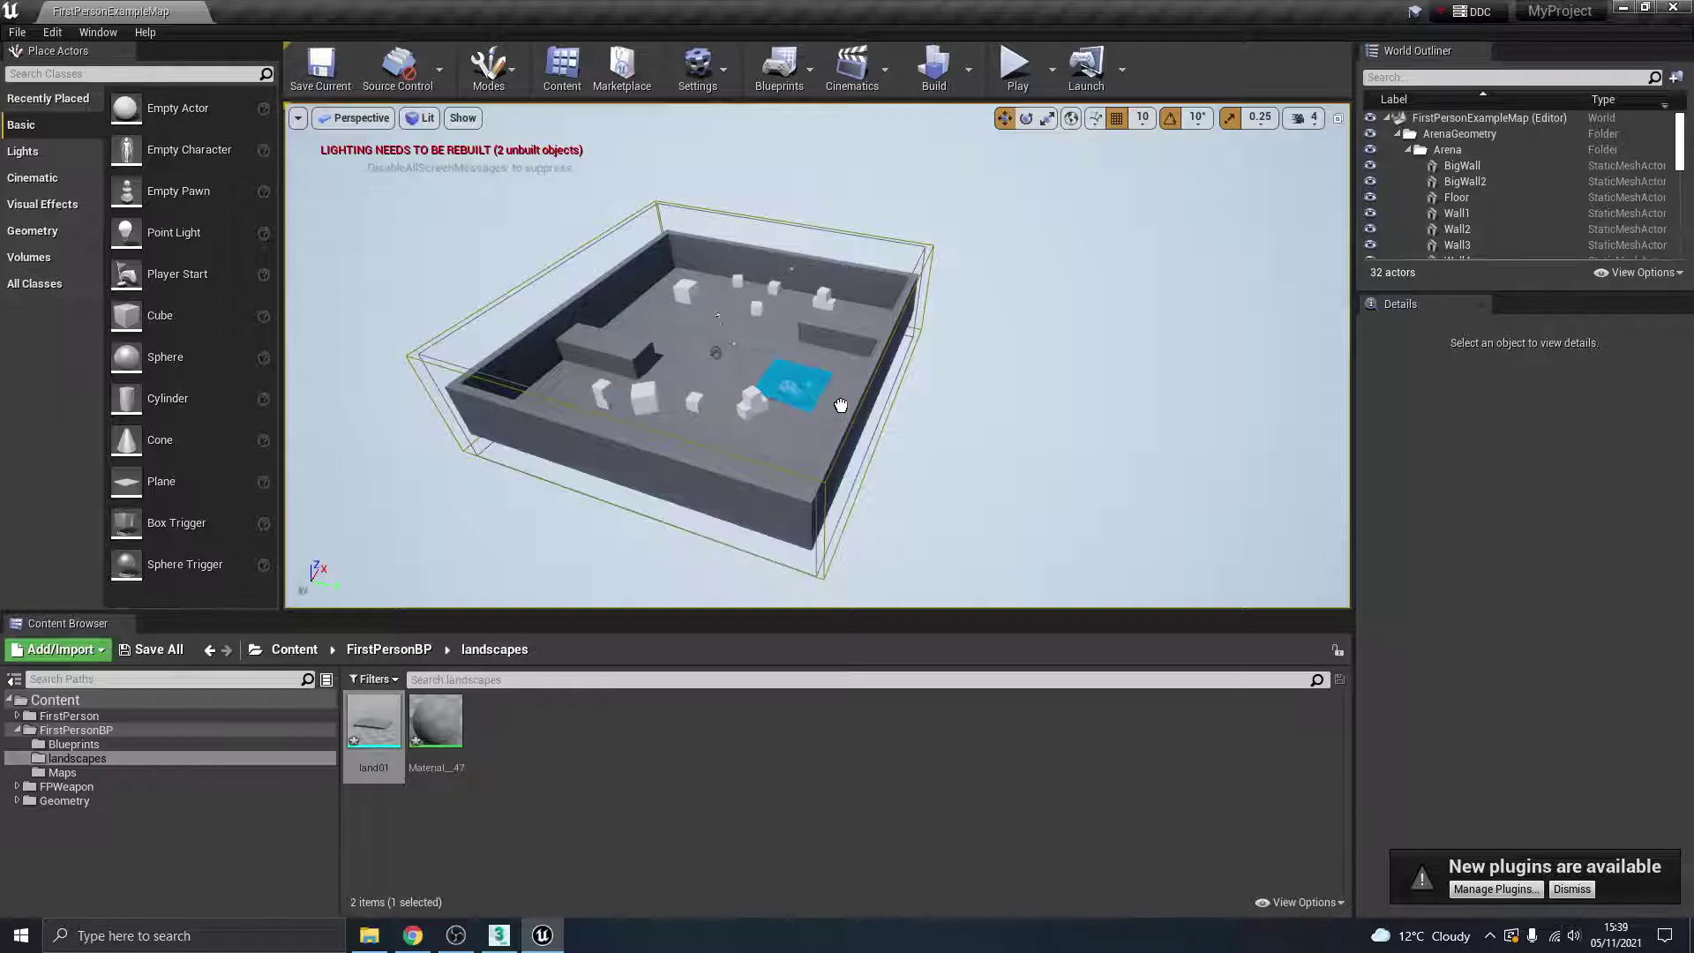
click(780, 388)
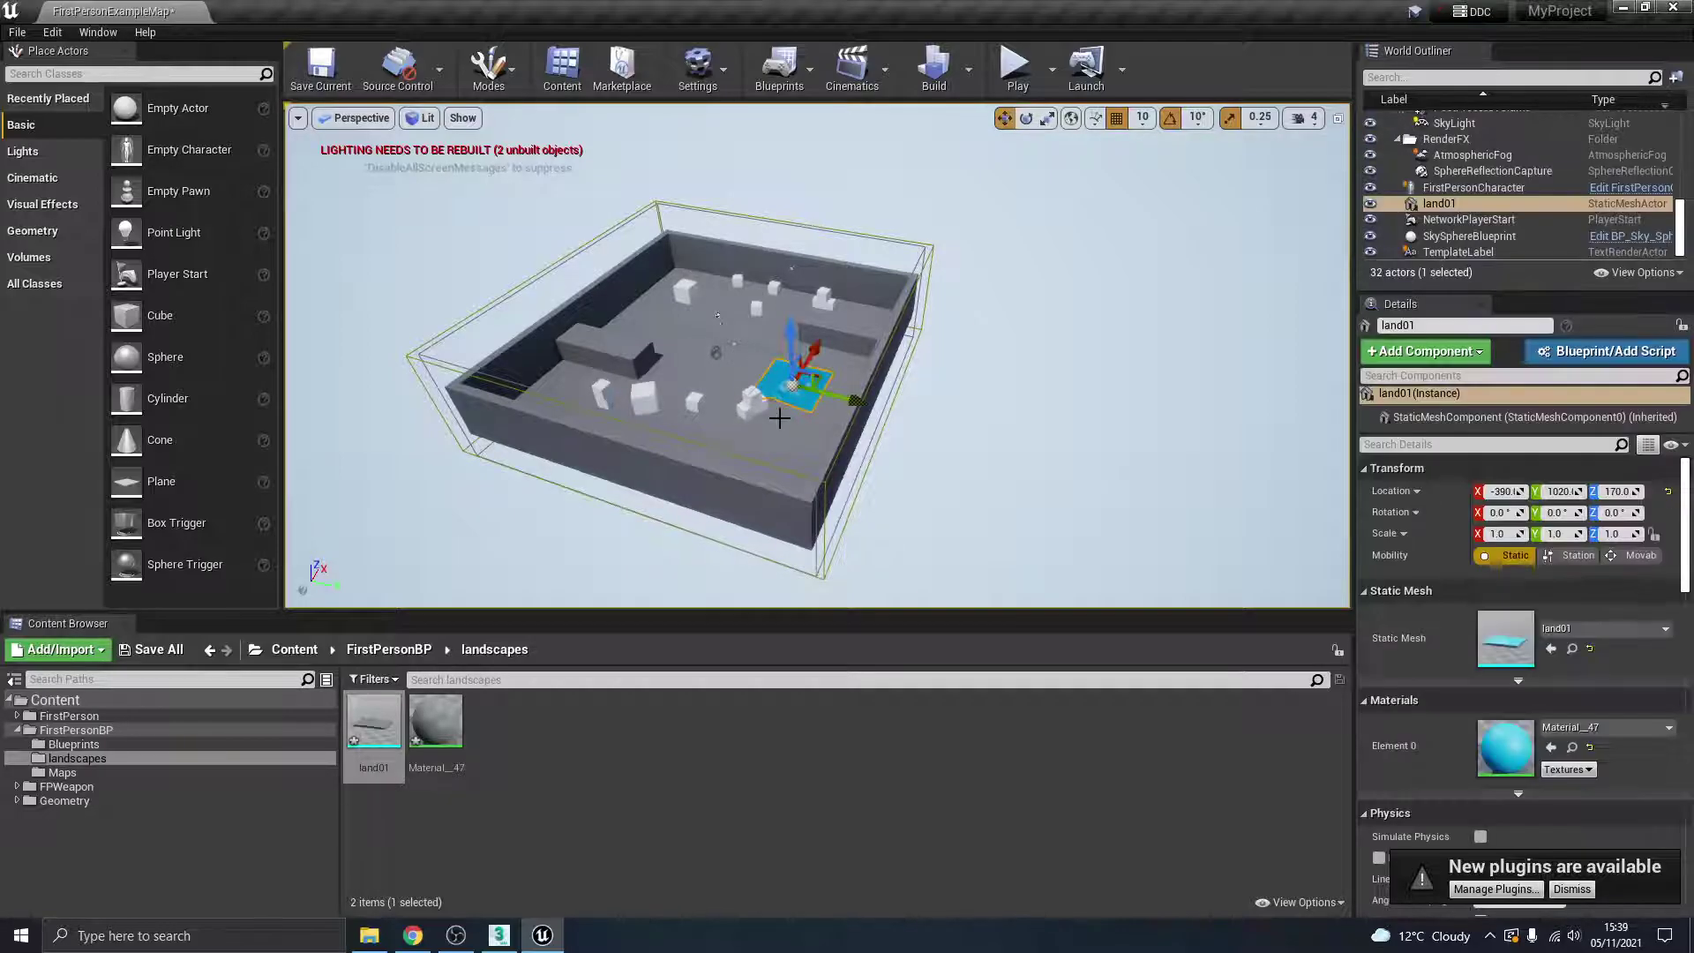
Step: Scale land01 up to 9 and move it along Y to 6470 beside the arena
drag(873, 397, 1166, 452)
right_drag(1166, 451, 1235, 475)
key(e)
key(r)
drag(904, 388, 997, 295)
key(w)
drag(966, 389, 1163, 379)
right_drag(1163, 380, 1266, 450)
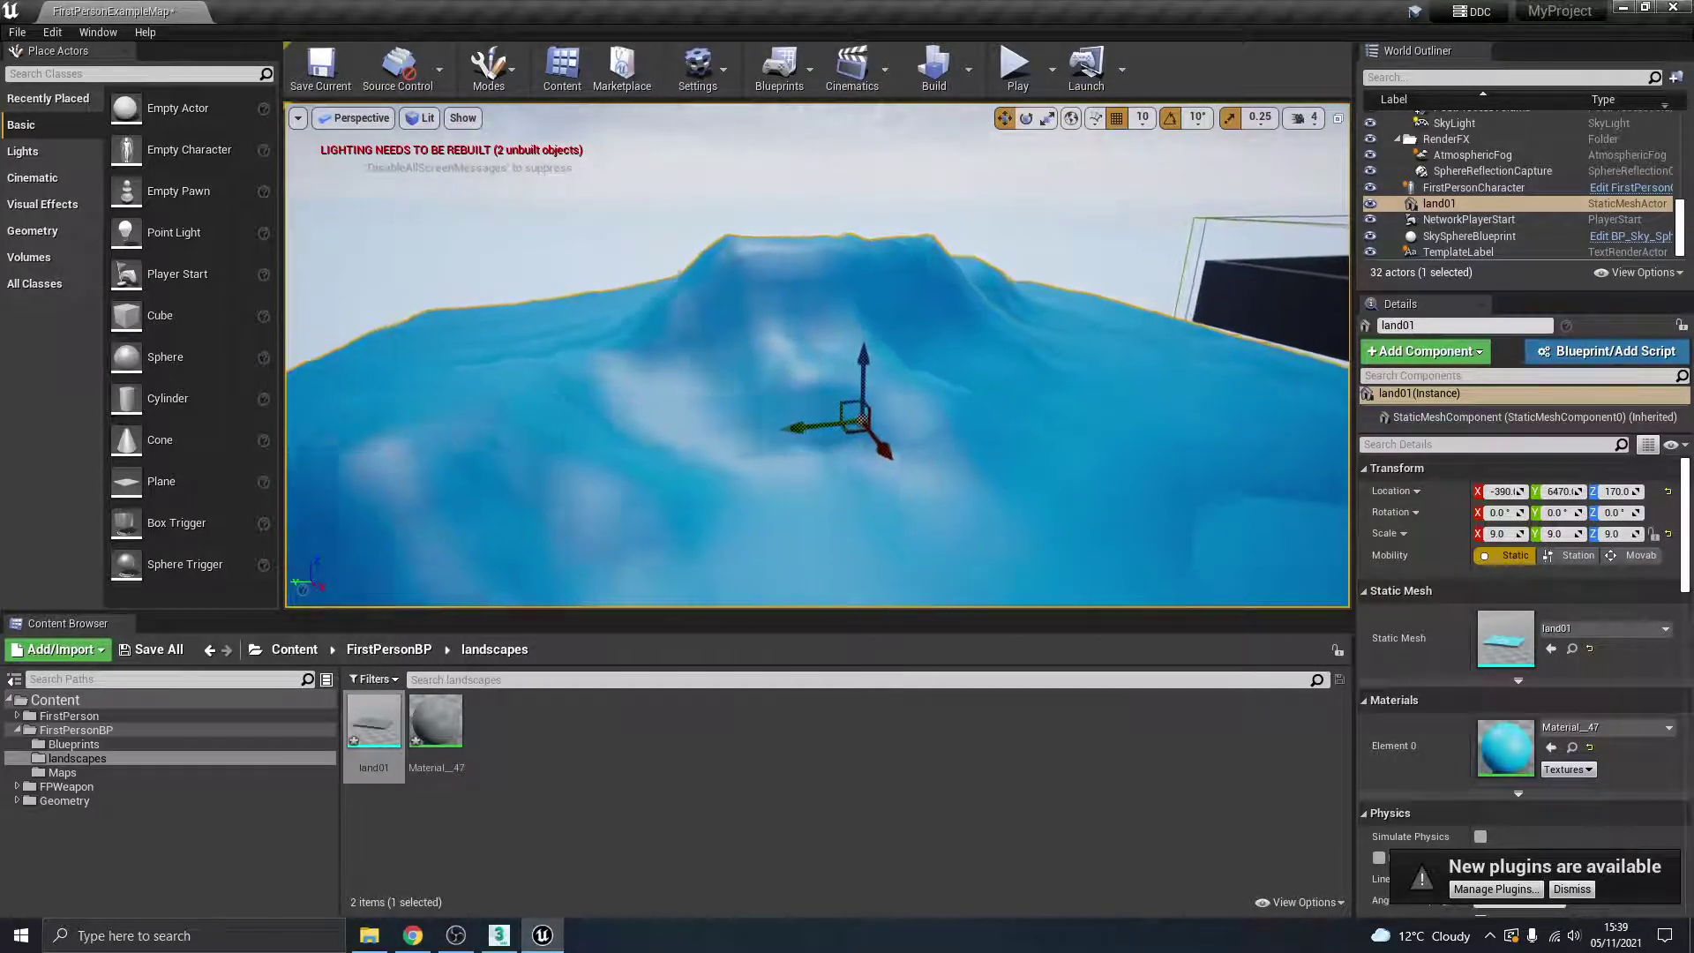
mouse_move(817, 355)
right_down()
mouse_move(790, 415)
mouse_move(734, 329)
mouse_move(836, 382)
mouse_move(627, 366)
mouse_move(705, 397)
mouse_move(794, 356)
mouse_move(781, 345)
mouse_move(821, 344)
mouse_move(794, 346)
right_up()
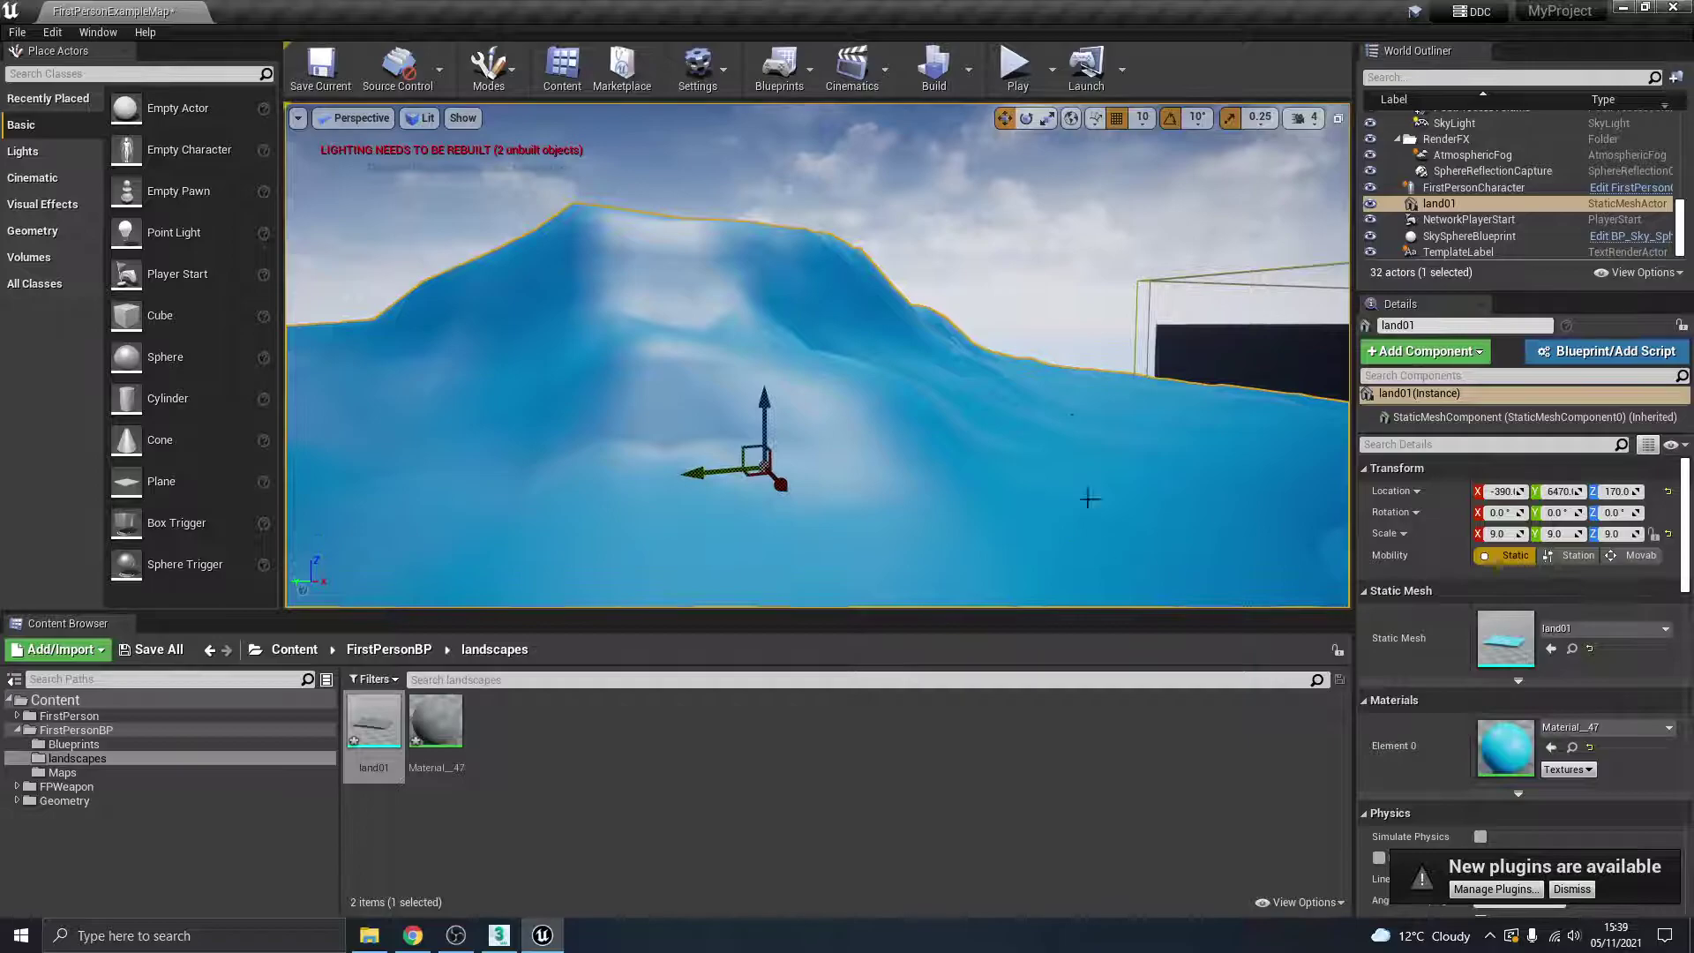
Step: Compare the low-poly references with the smooth land01 terrain in Unreal, then return to 3ds Max
click(412, 935)
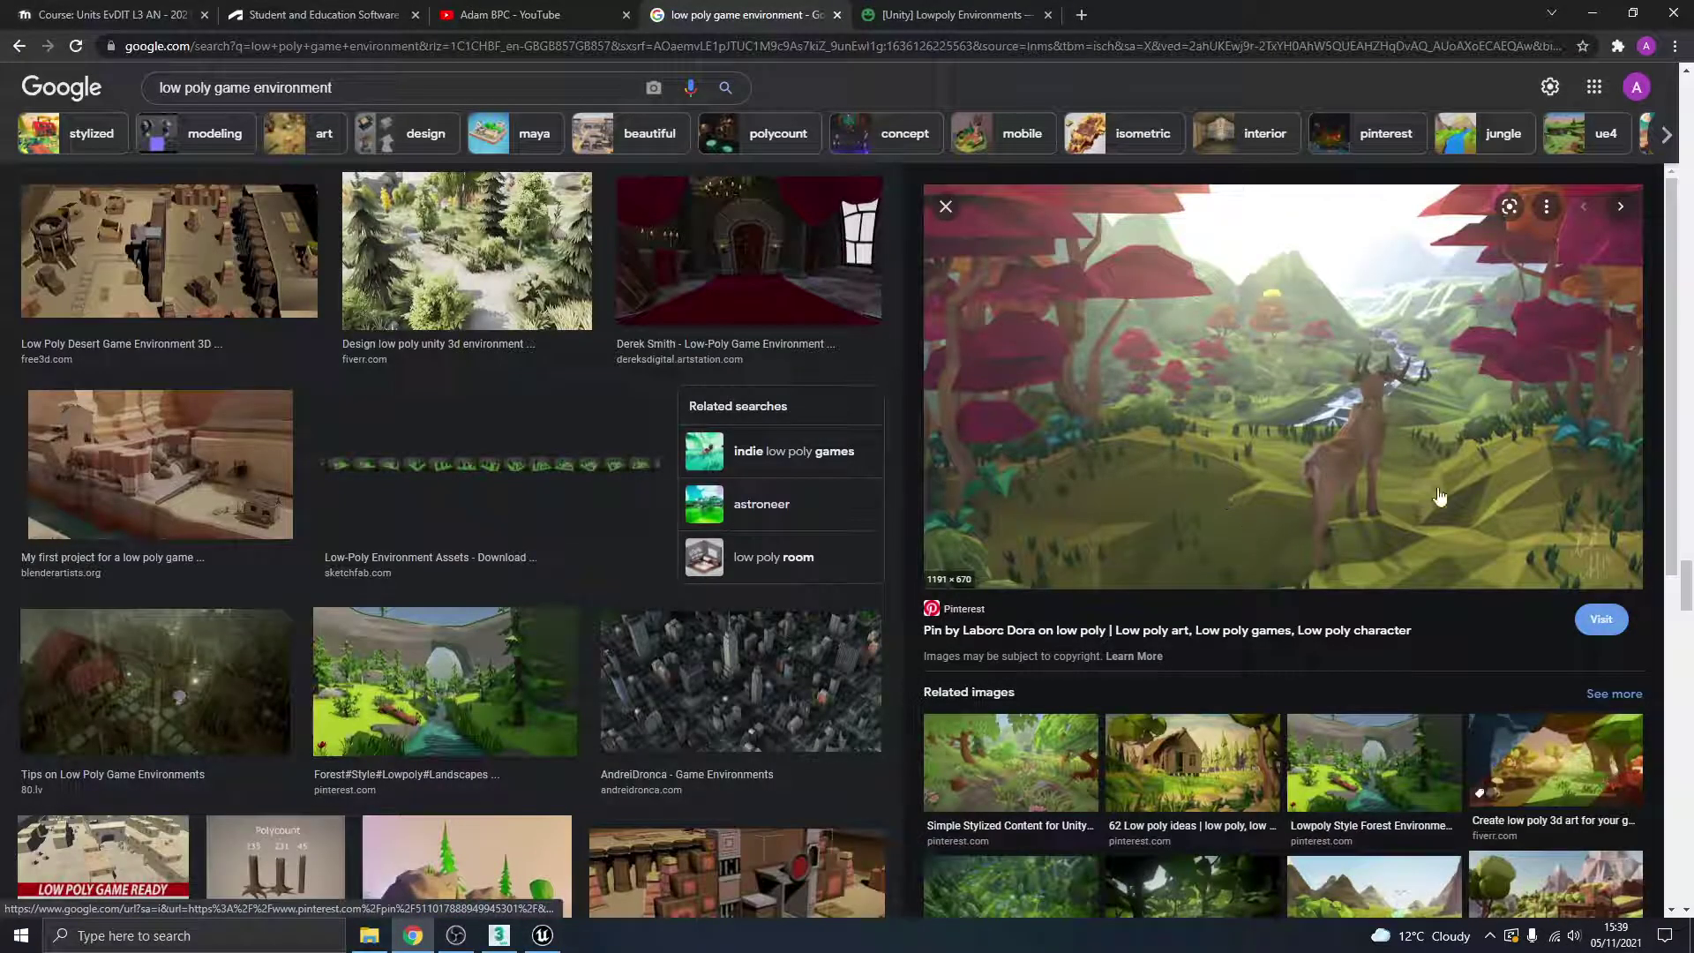
click(504, 933)
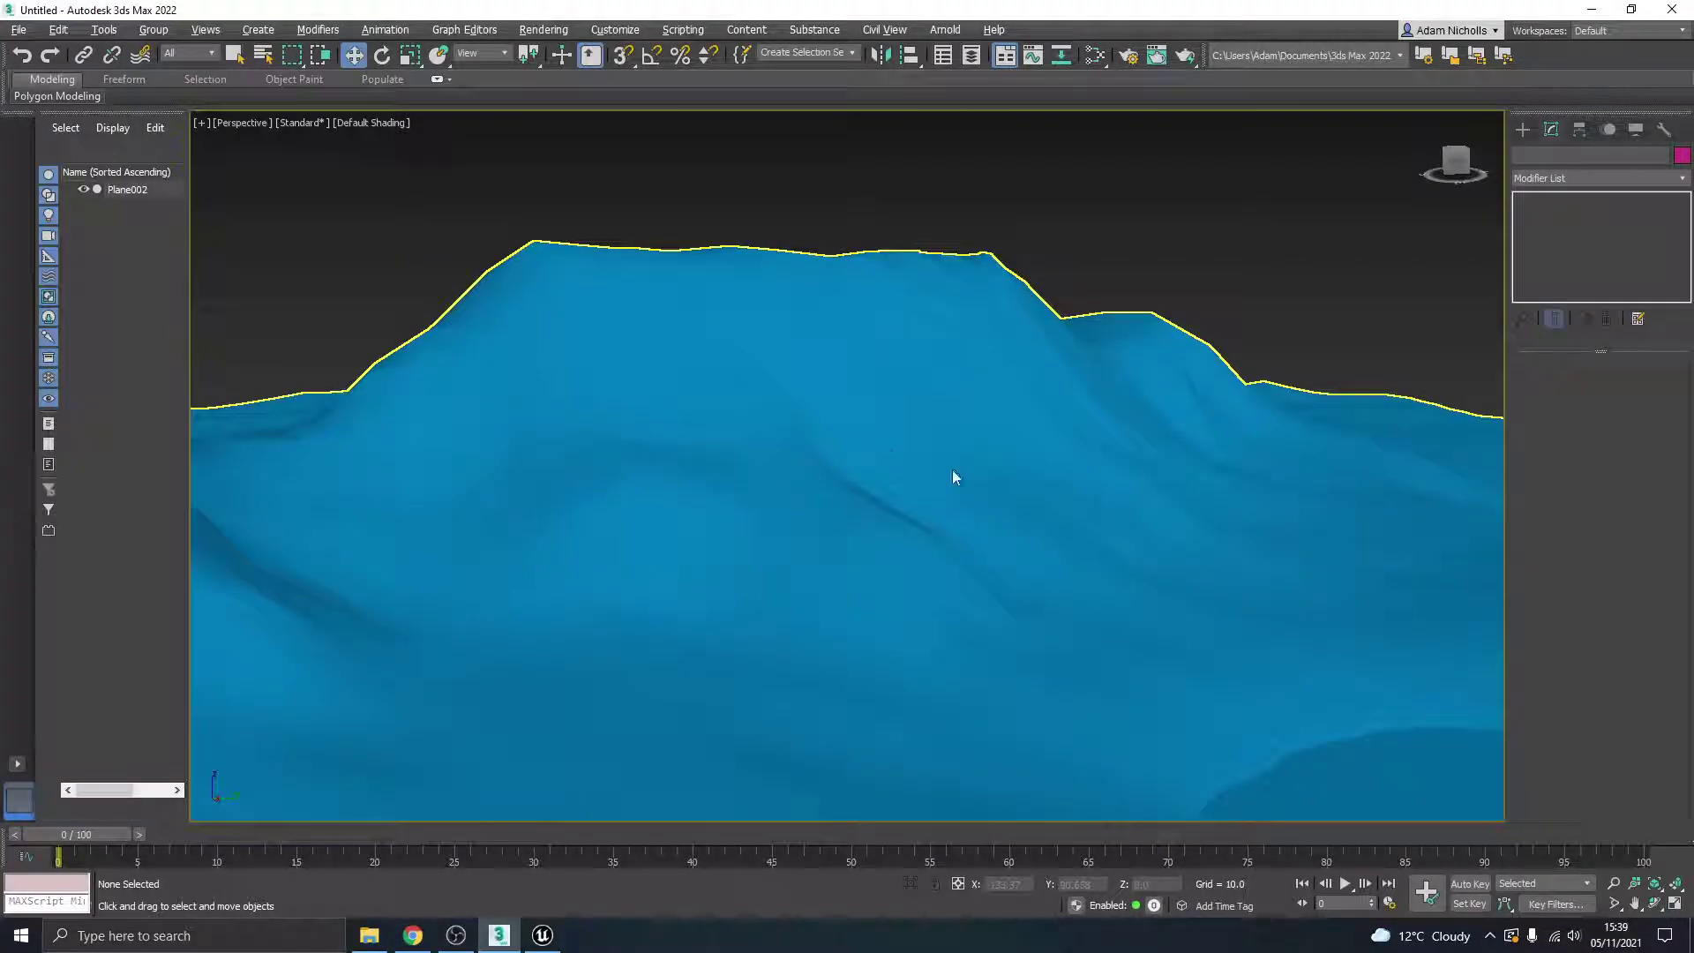
right_click(953, 487)
click(922, 620)
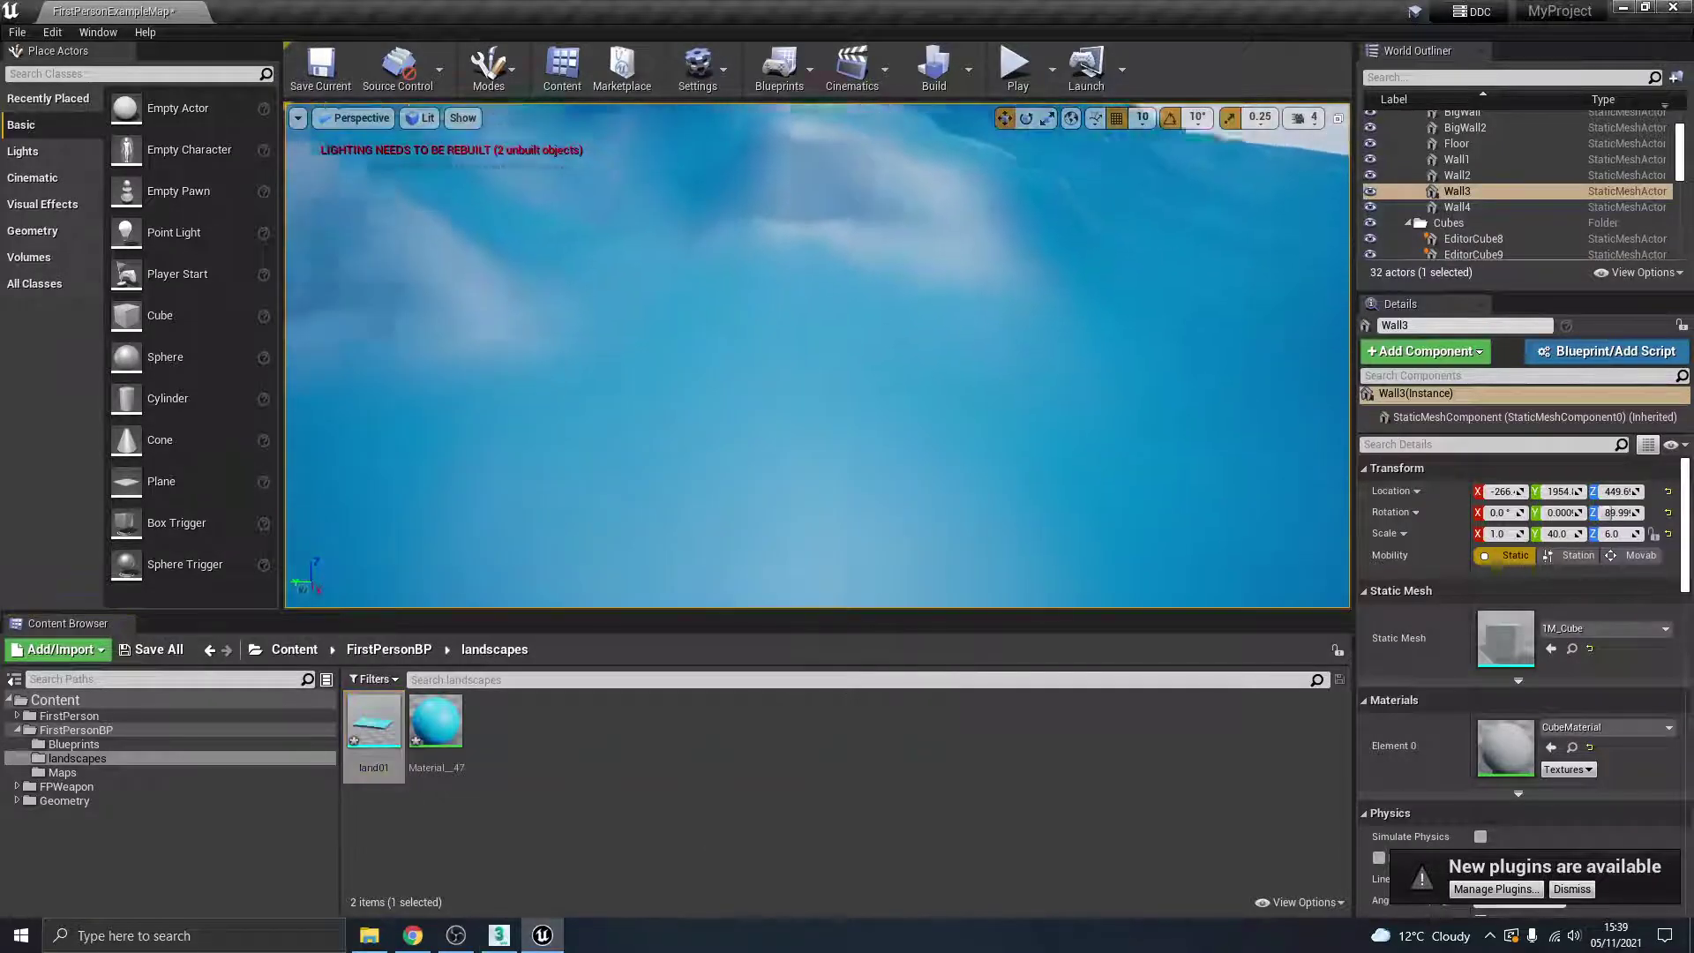
key(s)
mouse_move(794, 453)
right_down()
mouse_move(831, 430)
mouse_move(749, 469)
mouse_move(773, 466)
right_up()
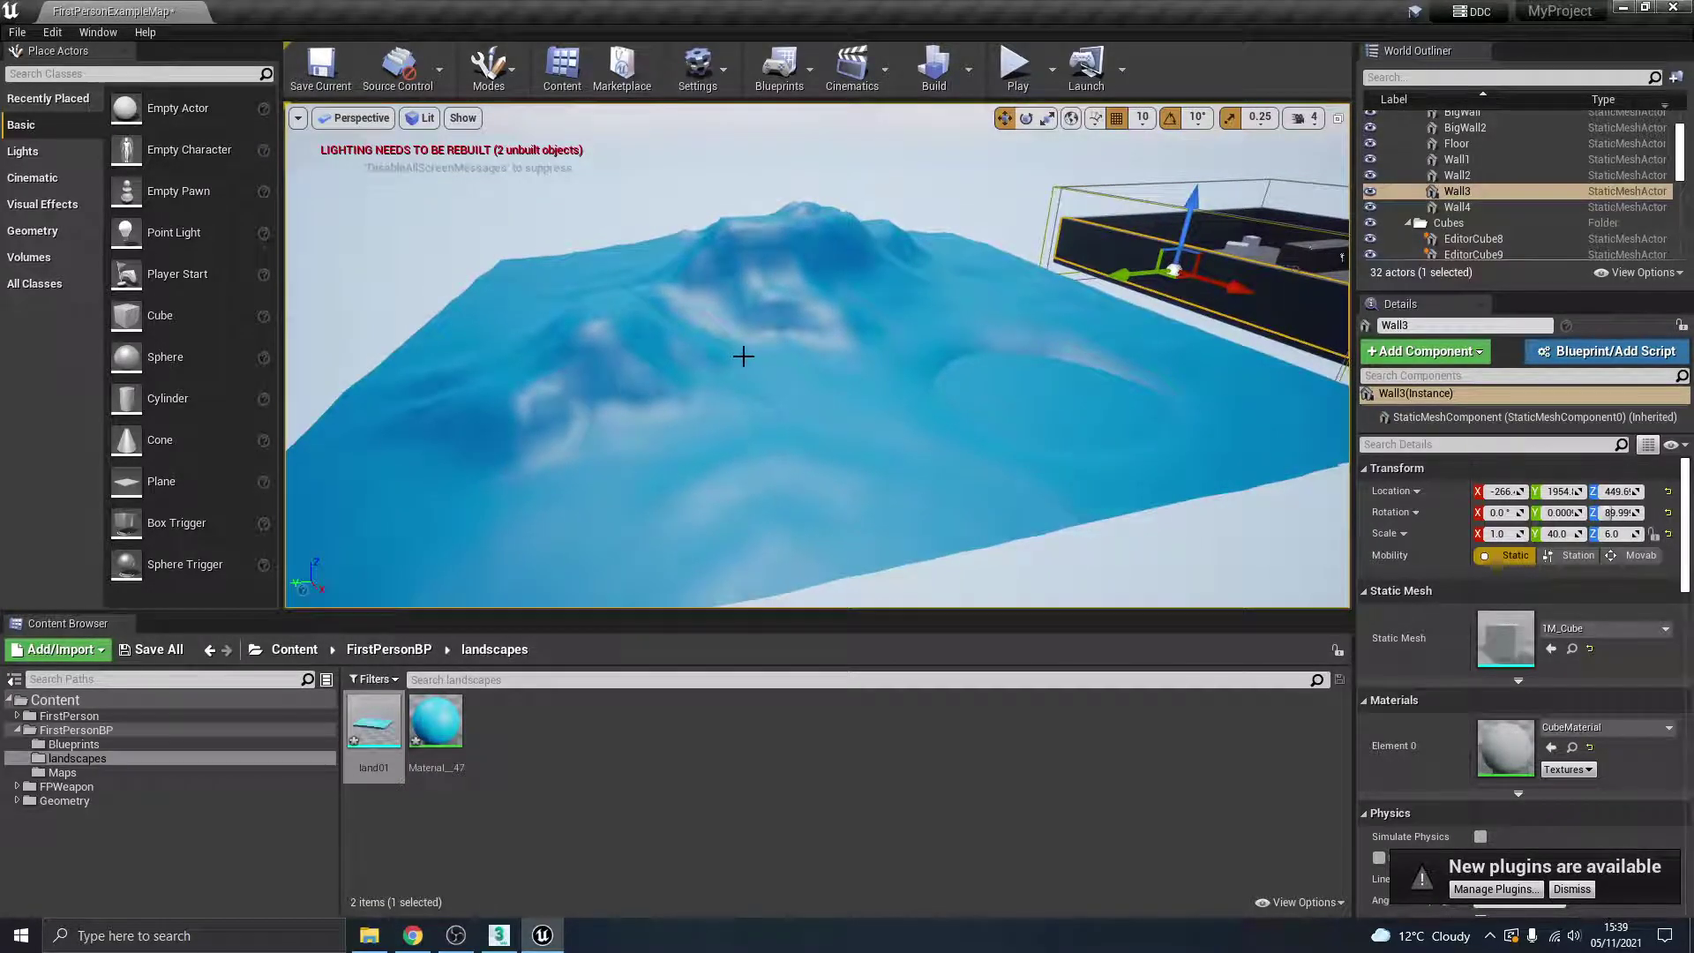
right_drag(744, 356, 753, 344)
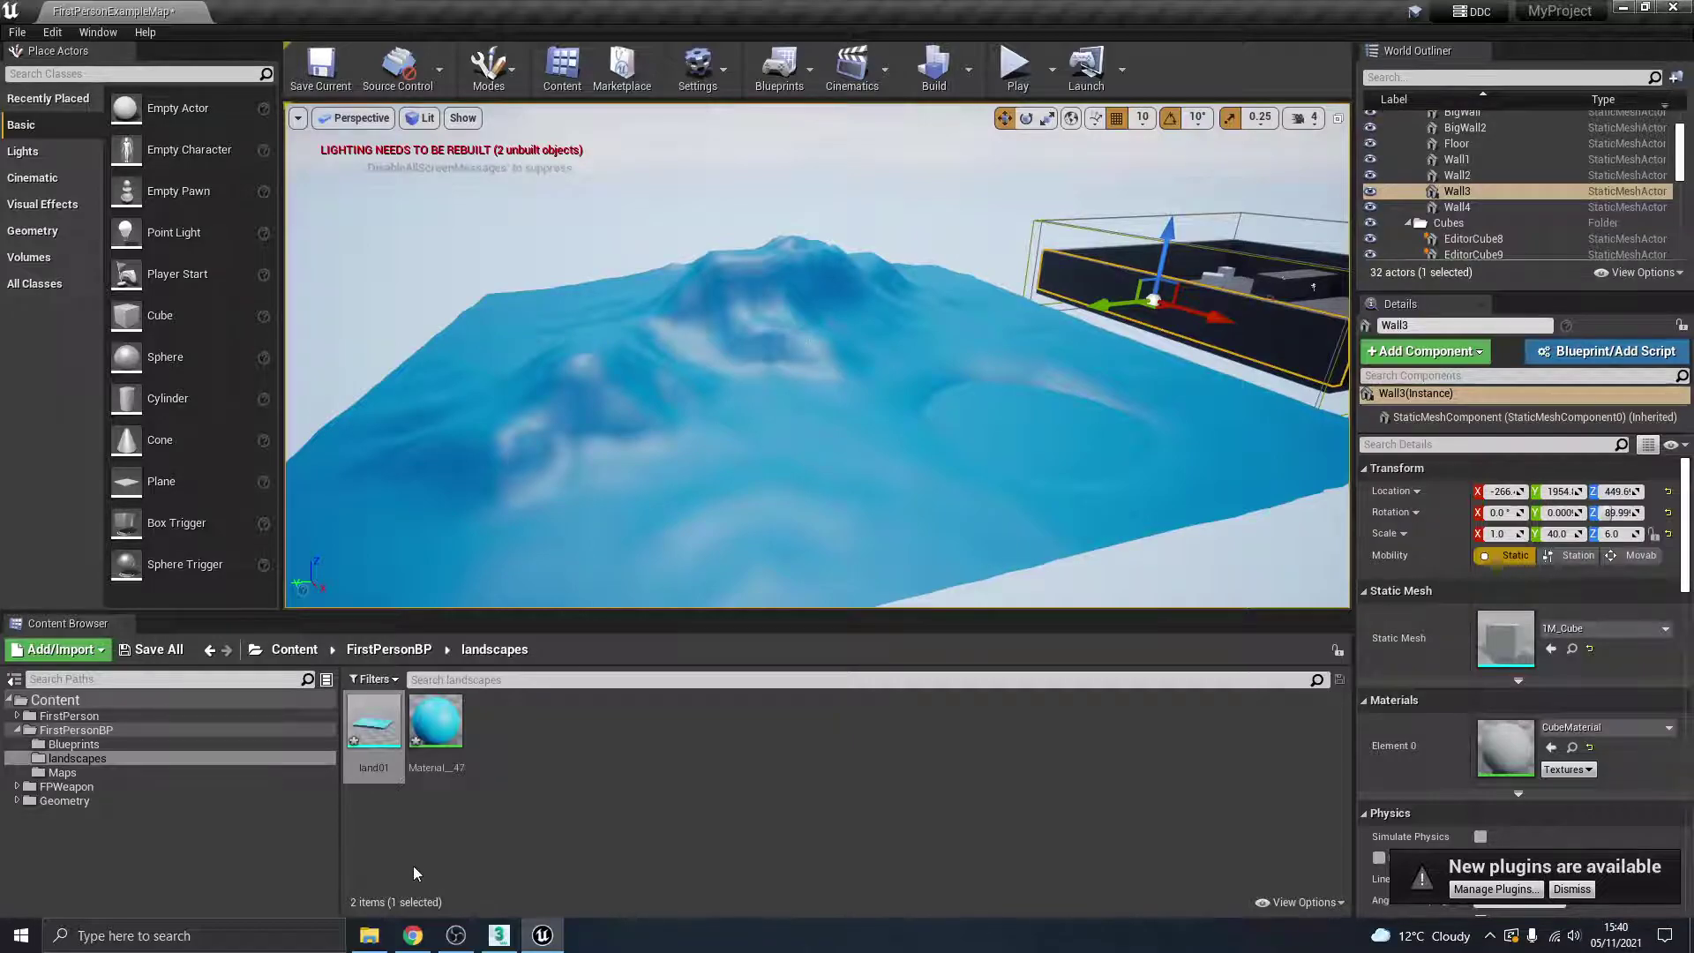
click(498, 935)
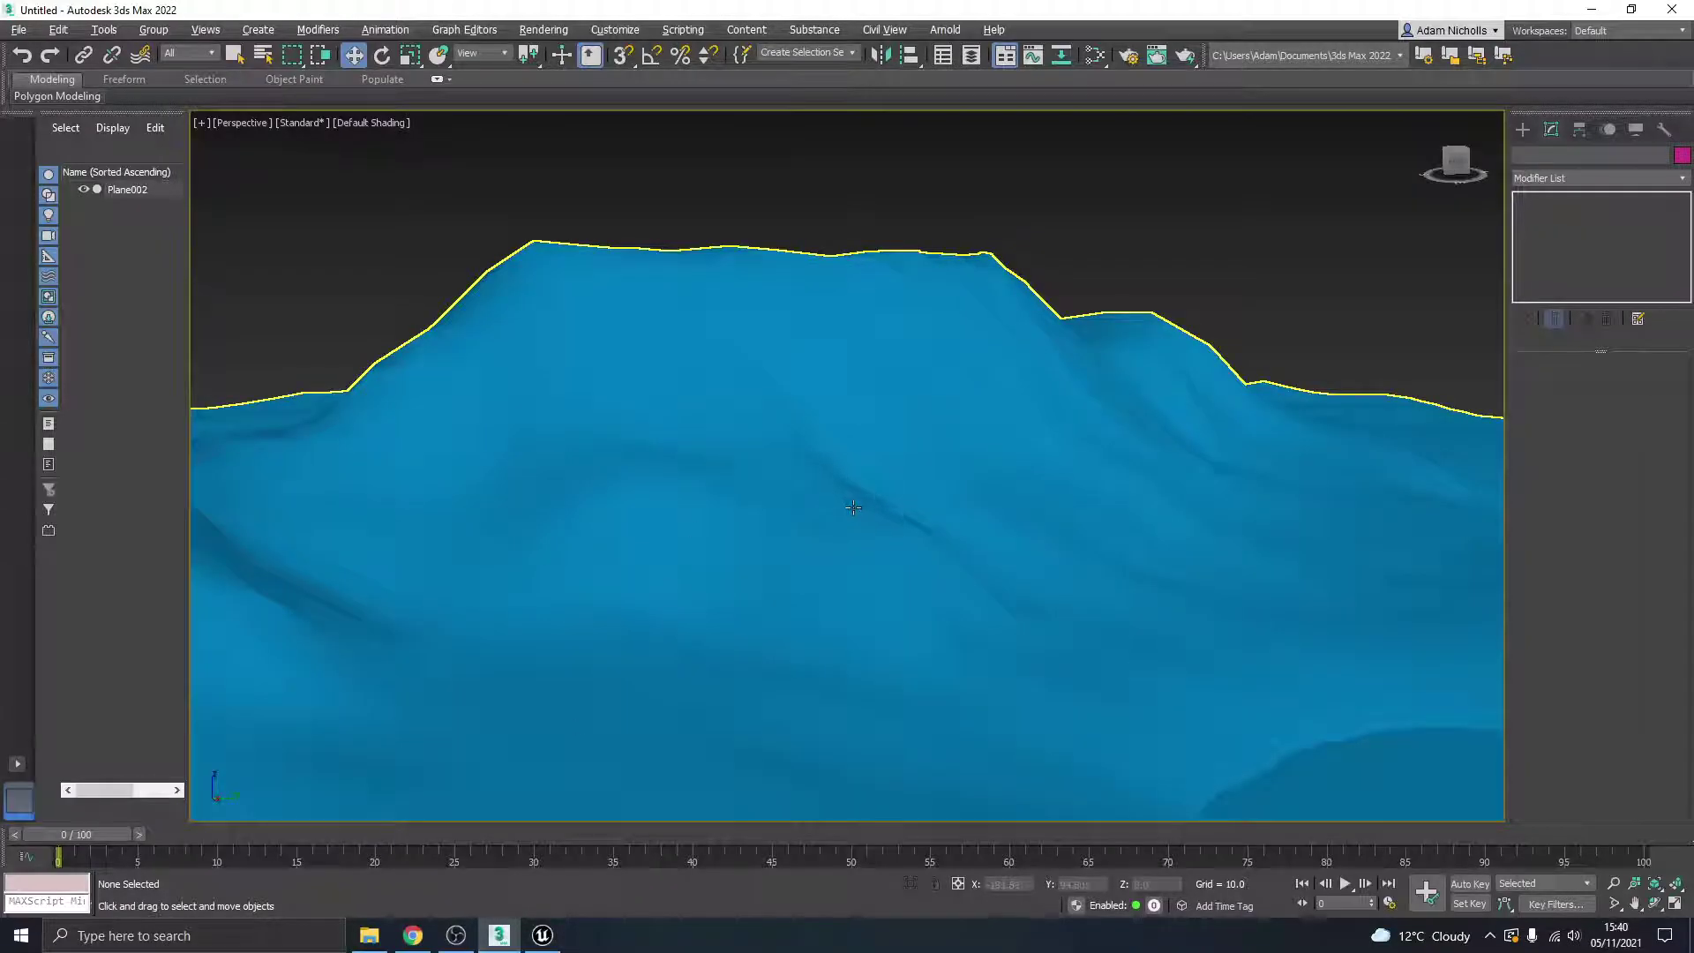
Step: Pan and zoom the Perspective view to frame the terrain lower in the viewport
right_click(922, 450)
middle_drag(851, 448, 764, 578)
key(s)
middle_drag(787, 434, 750, 487)
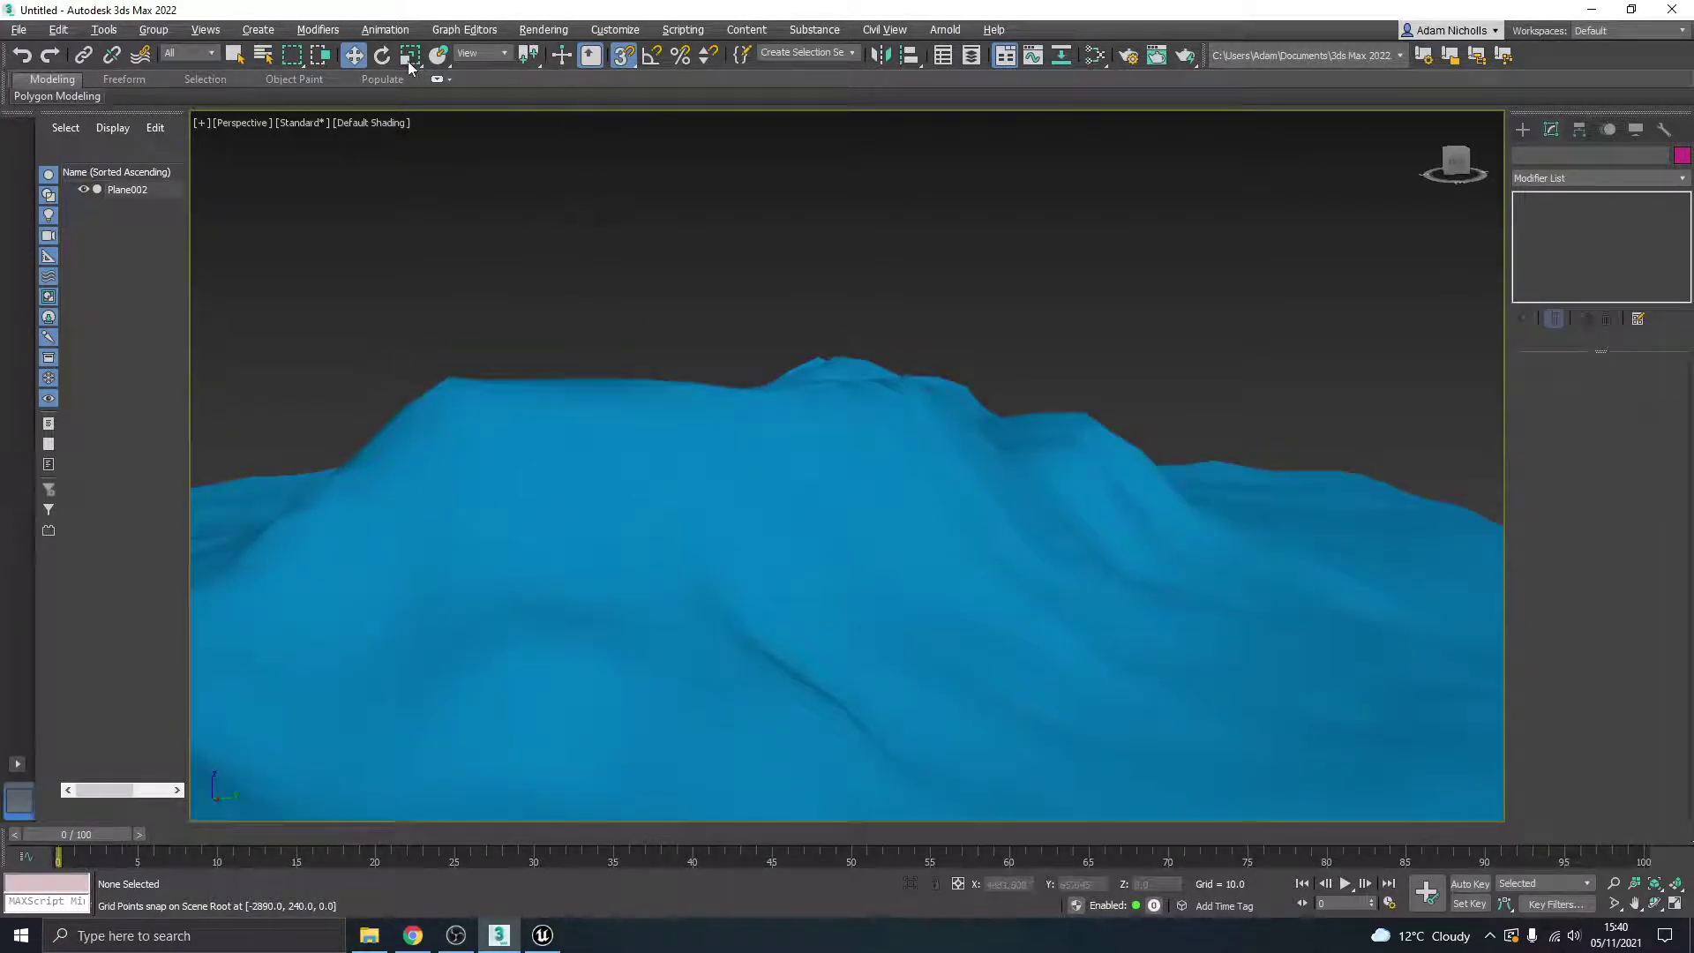
middle_drag(899, 409, 853, 465)
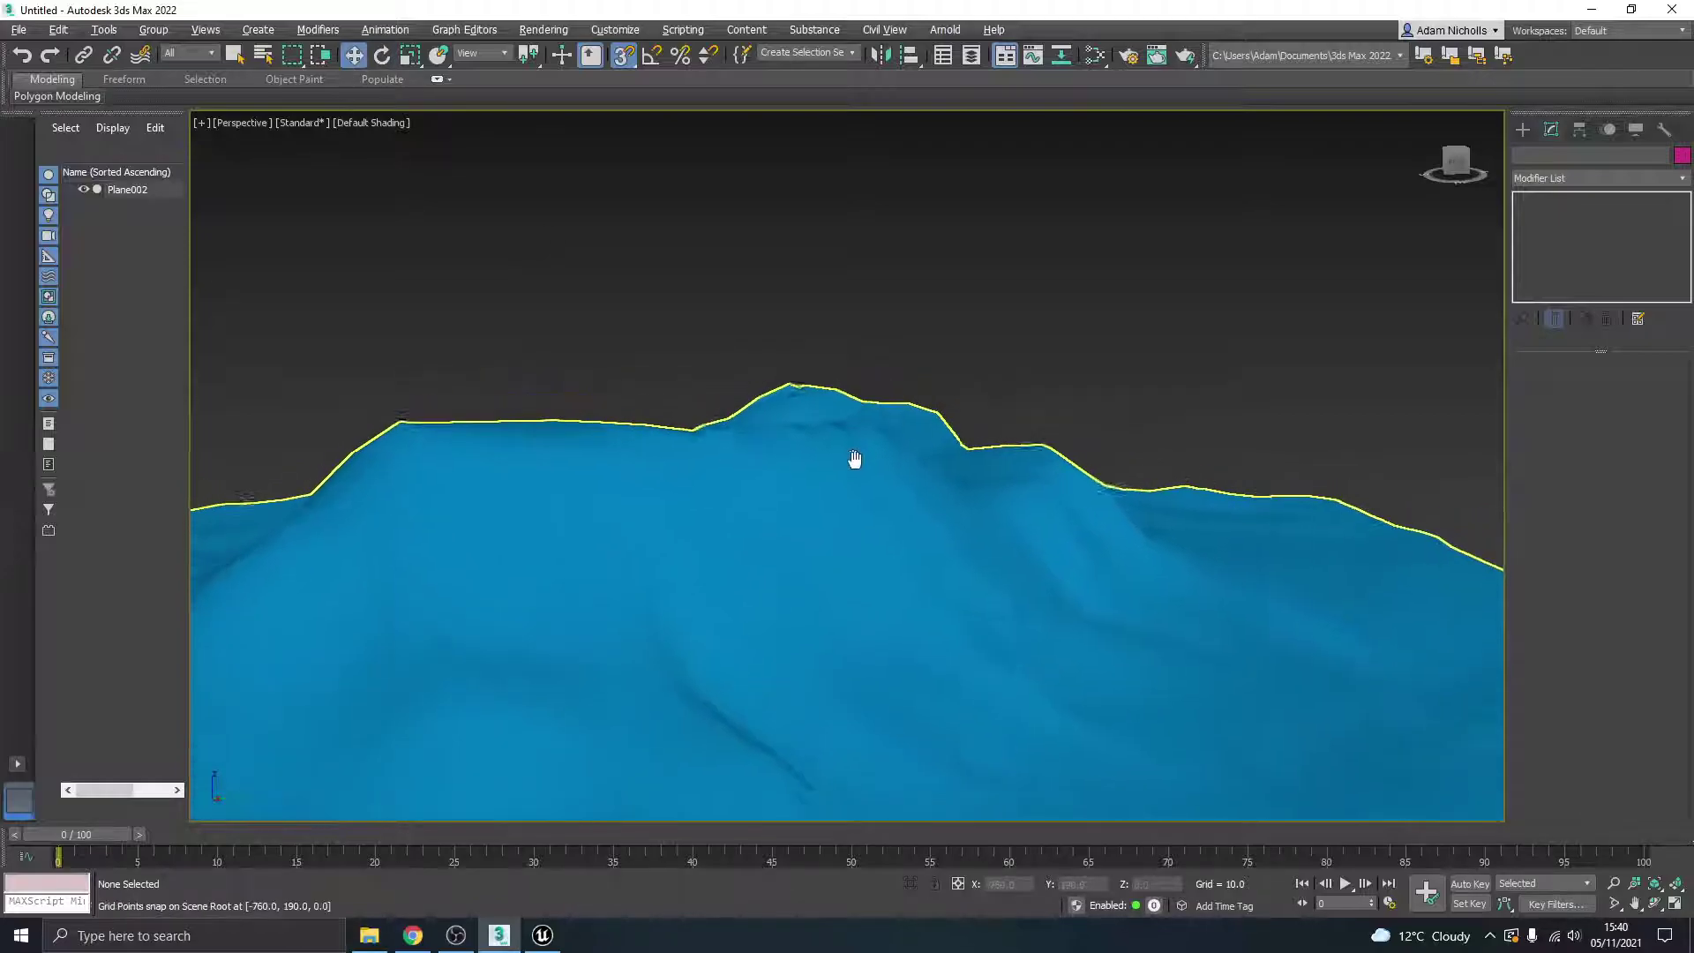
middle_drag(905, 366, 836, 476)
scroll(831, 461, down, 5)
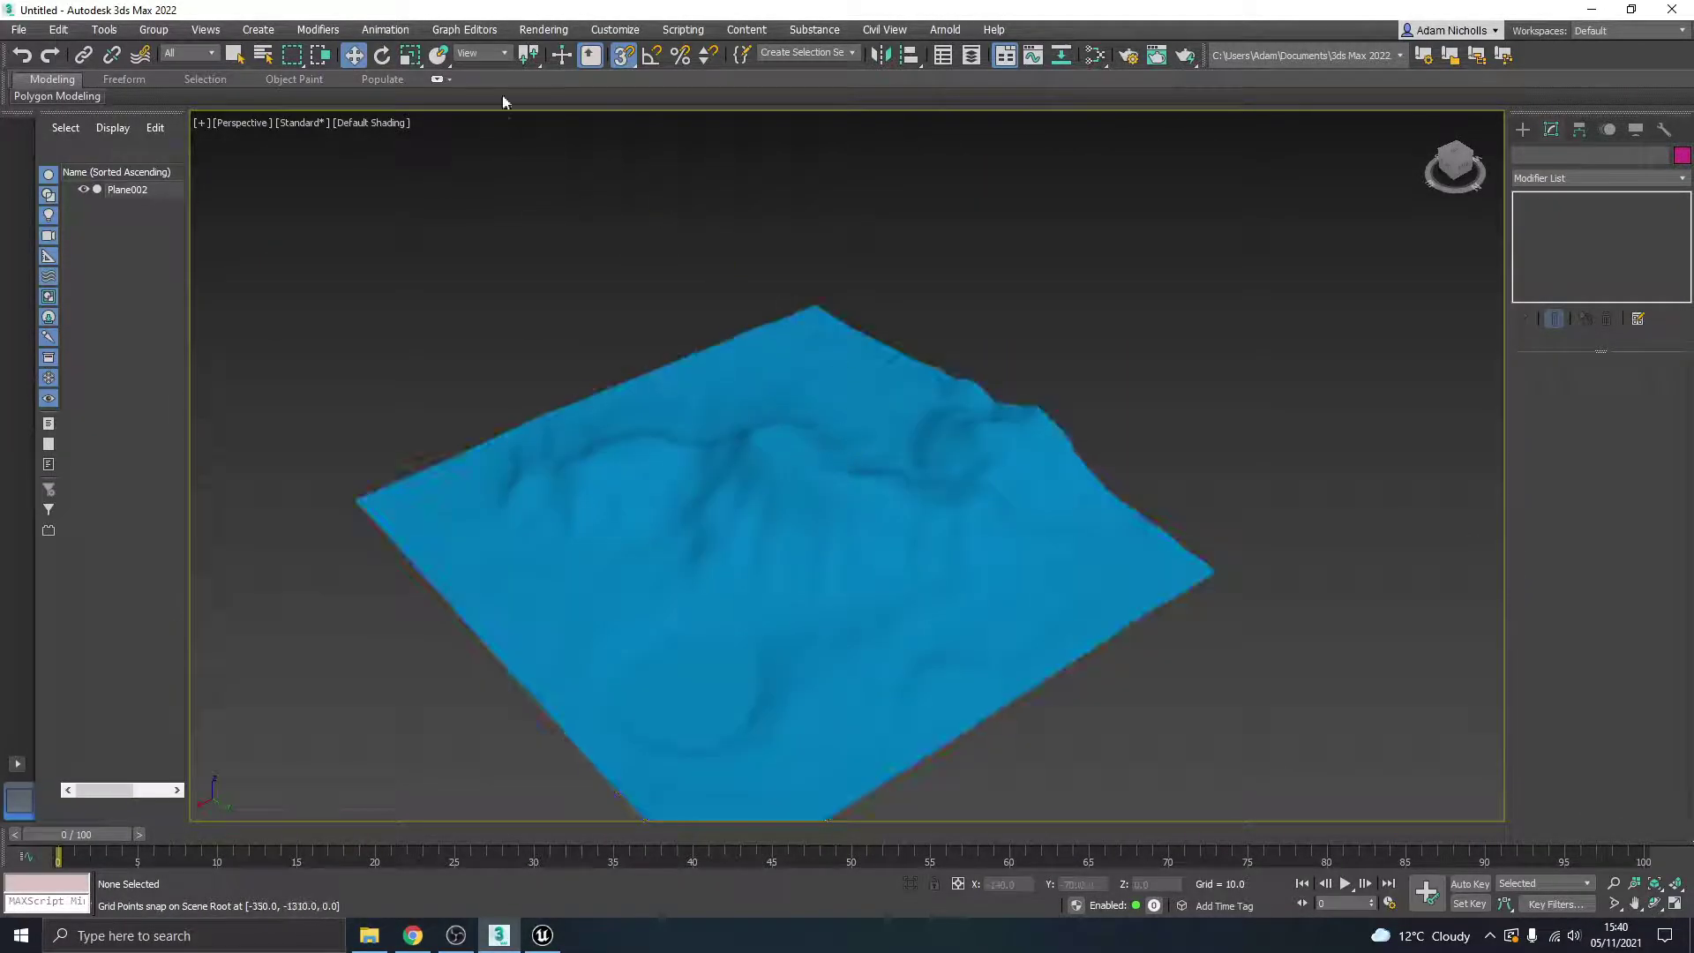
Step: Select Plane002, turn snapping off, and orbit to look down on the whole terrain
click(357, 57)
alt+middle_drag(874, 566, 573, 344)
click(912, 540)
alt+middle_drag(778, 522, 865, 379)
click(624, 60)
middle_drag(919, 538, 877, 486)
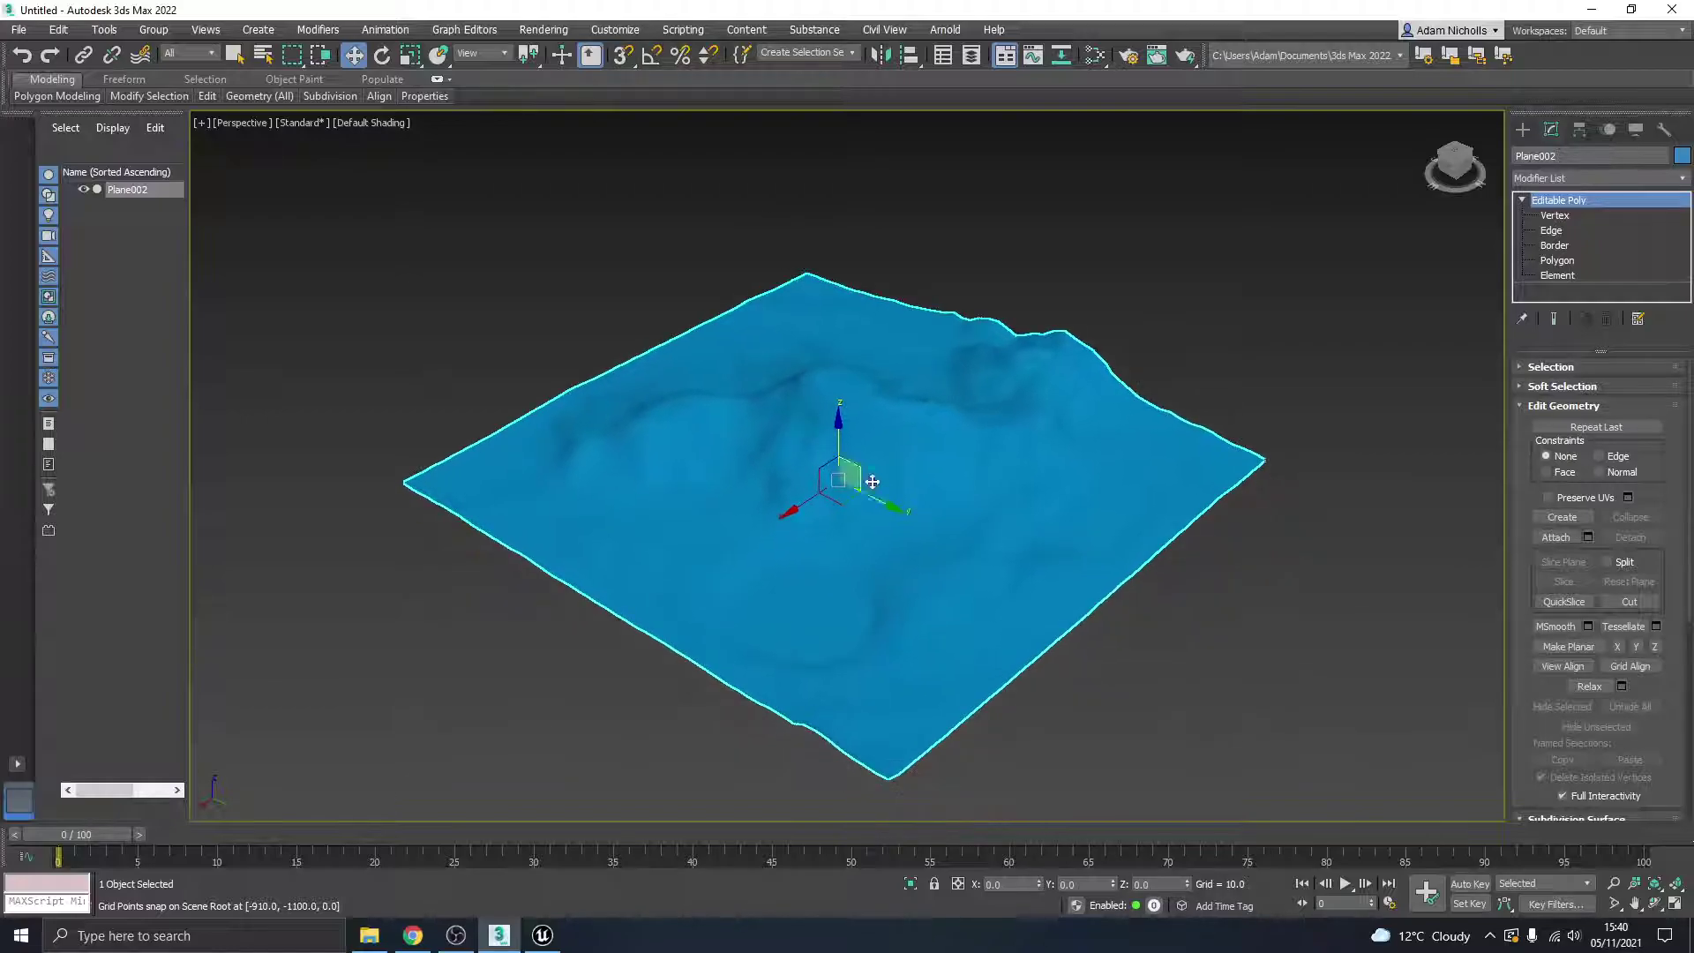
scroll(879, 487, up, 3)
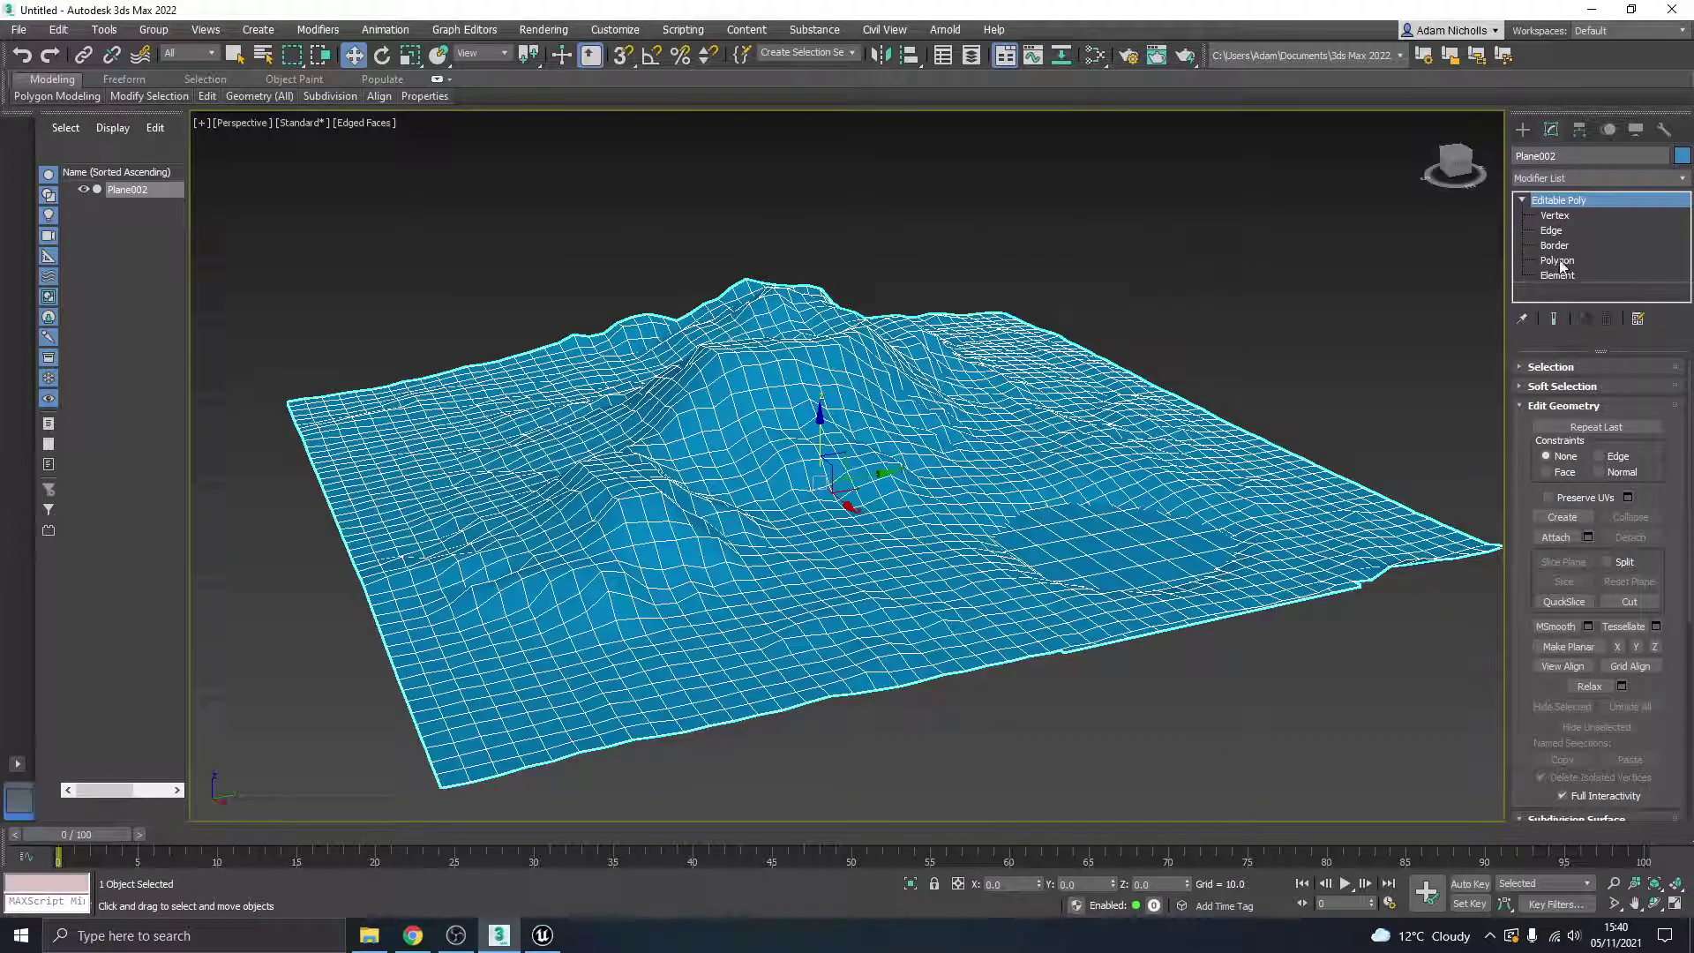
Step: Select all Plane002 polygons and Clear All smoothing groups, then exit Polygon mode and deselect
click(1557, 260)
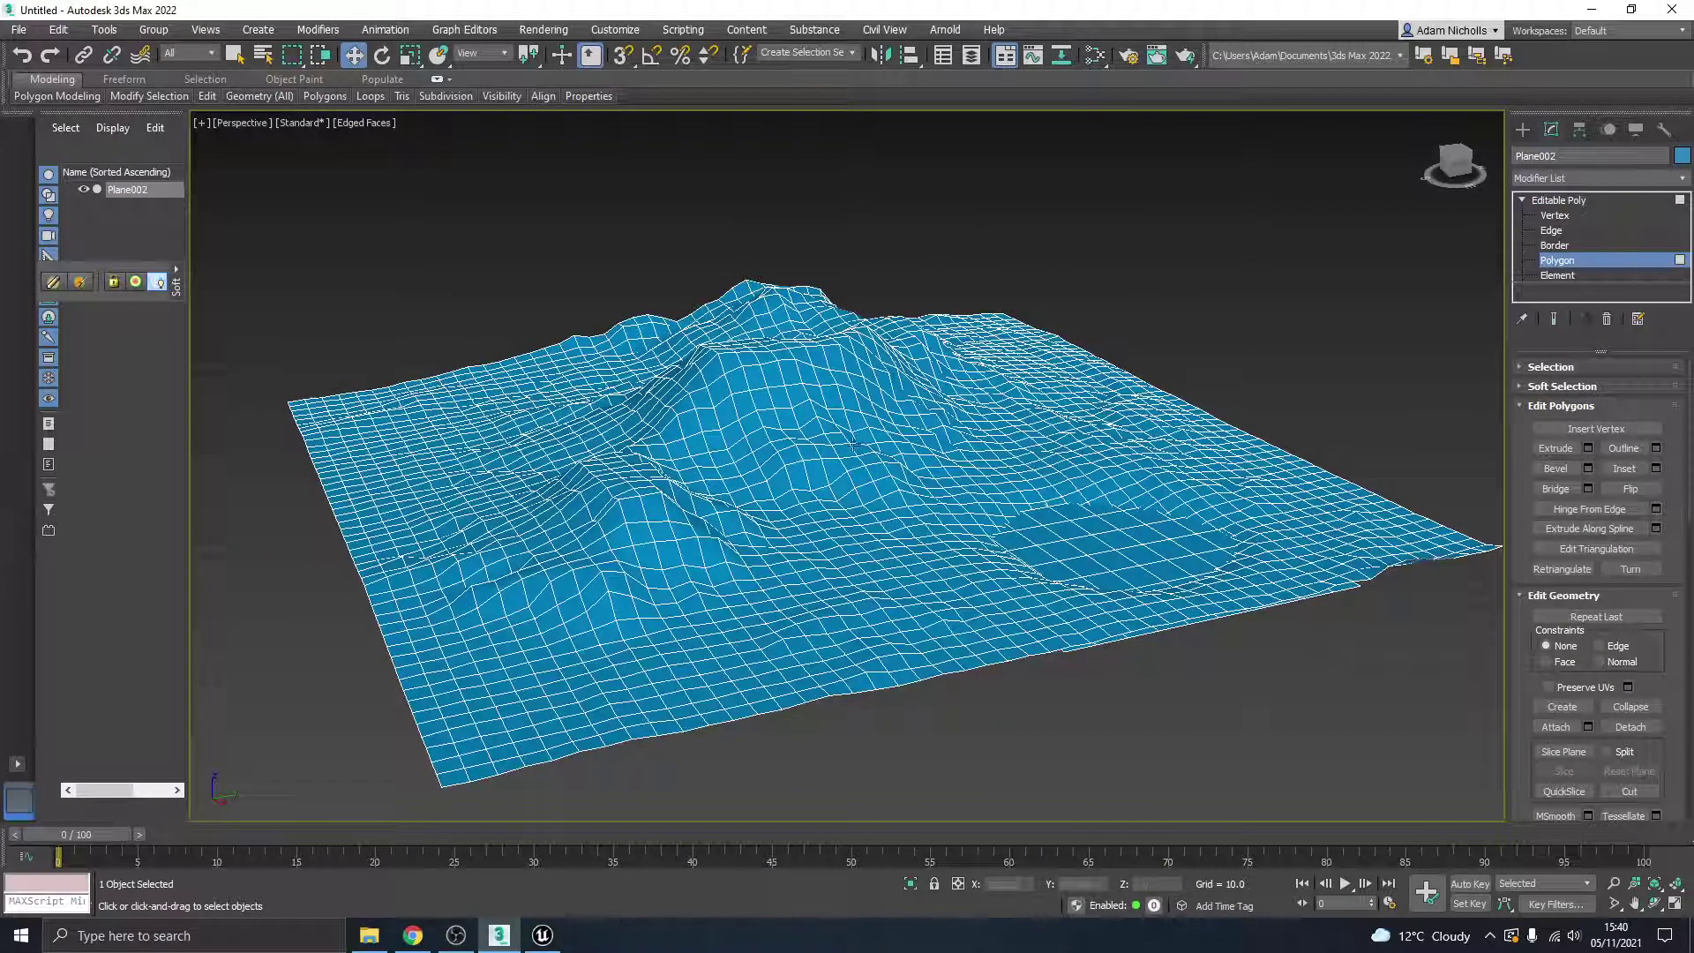
key(ctrl+a)
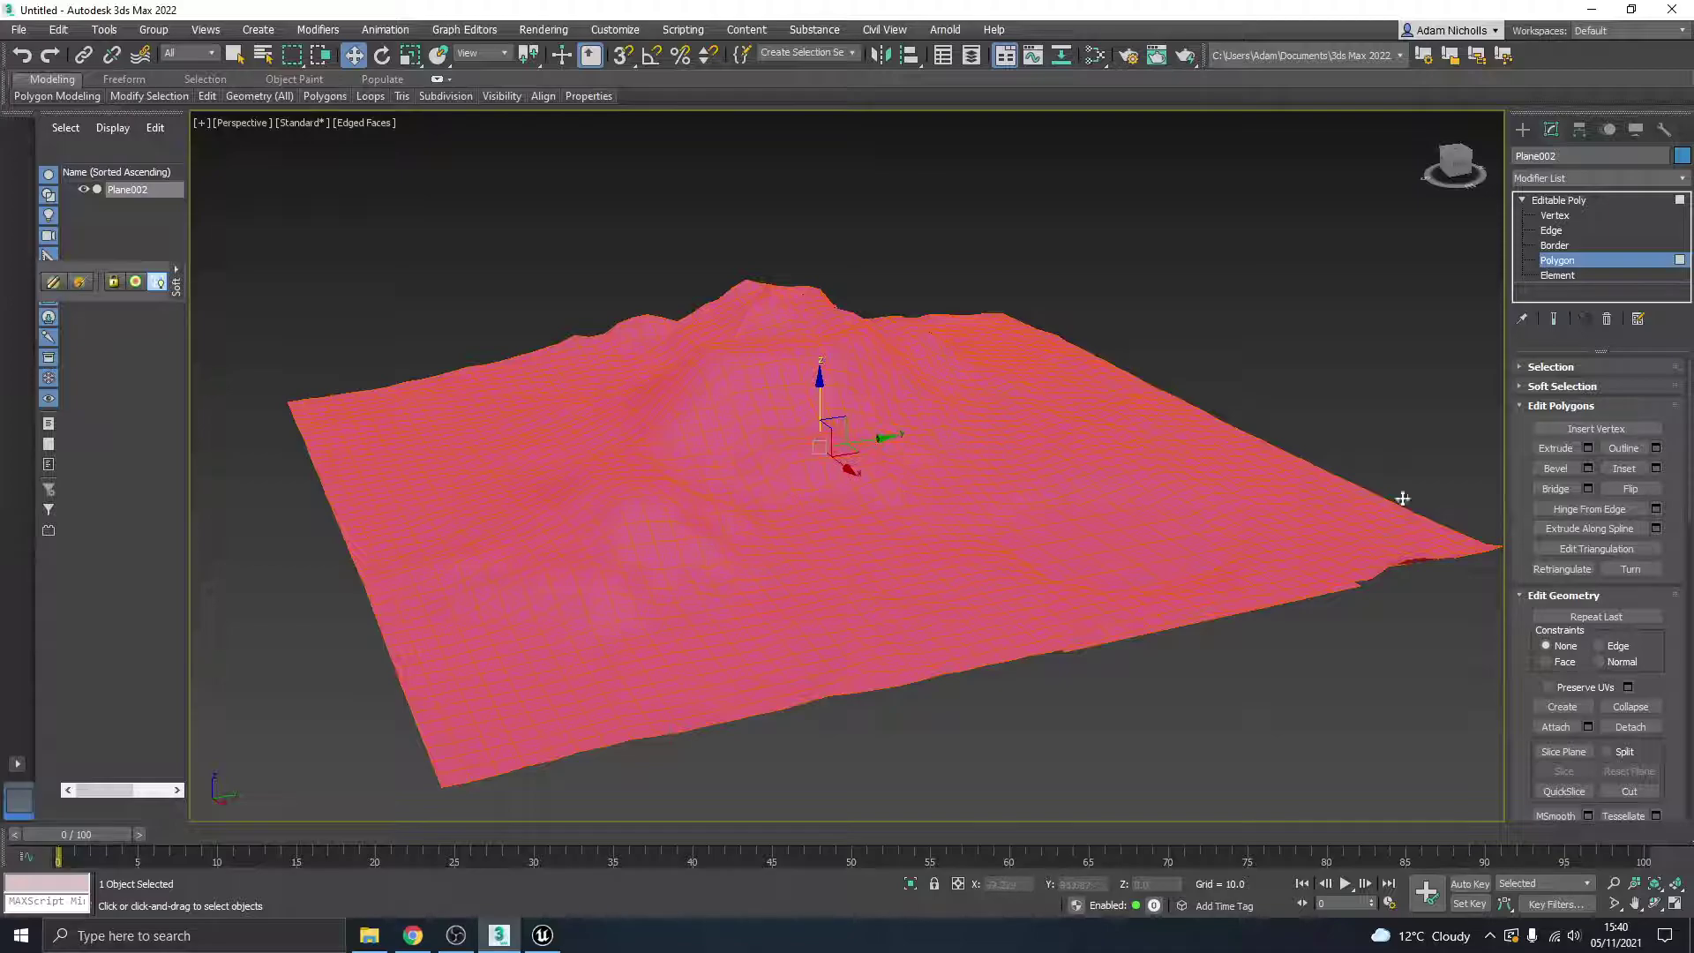
scroll(1676, 494, down, 10)
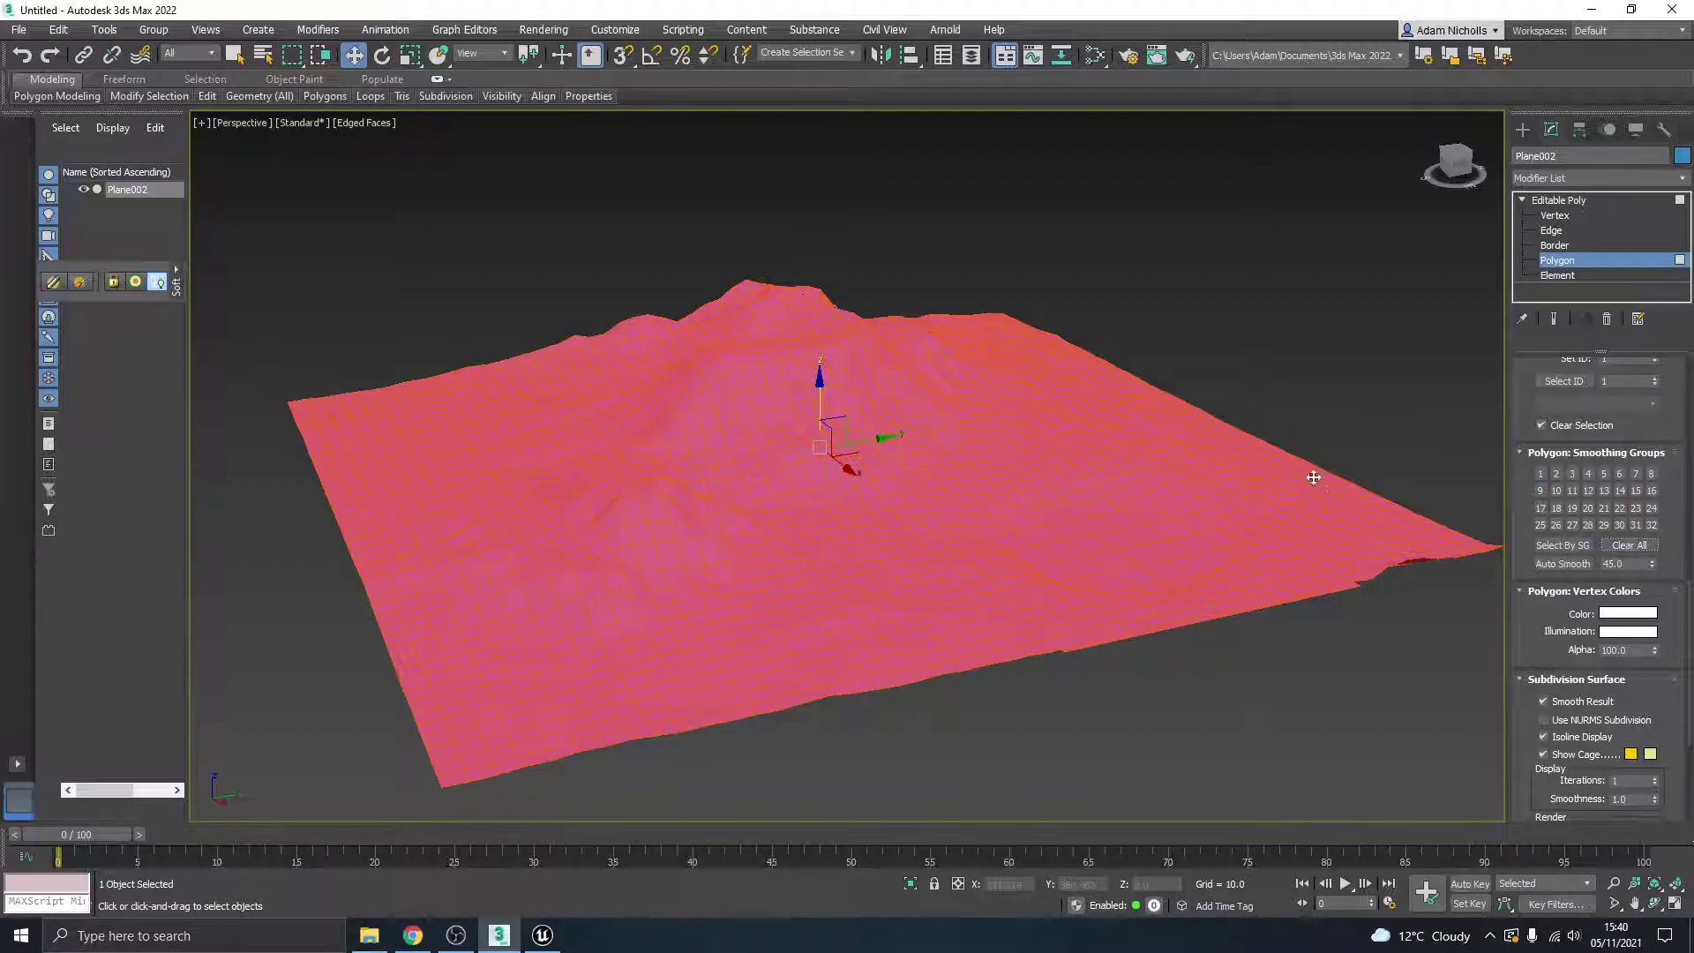
click(1324, 385)
click(1565, 201)
click(1343, 332)
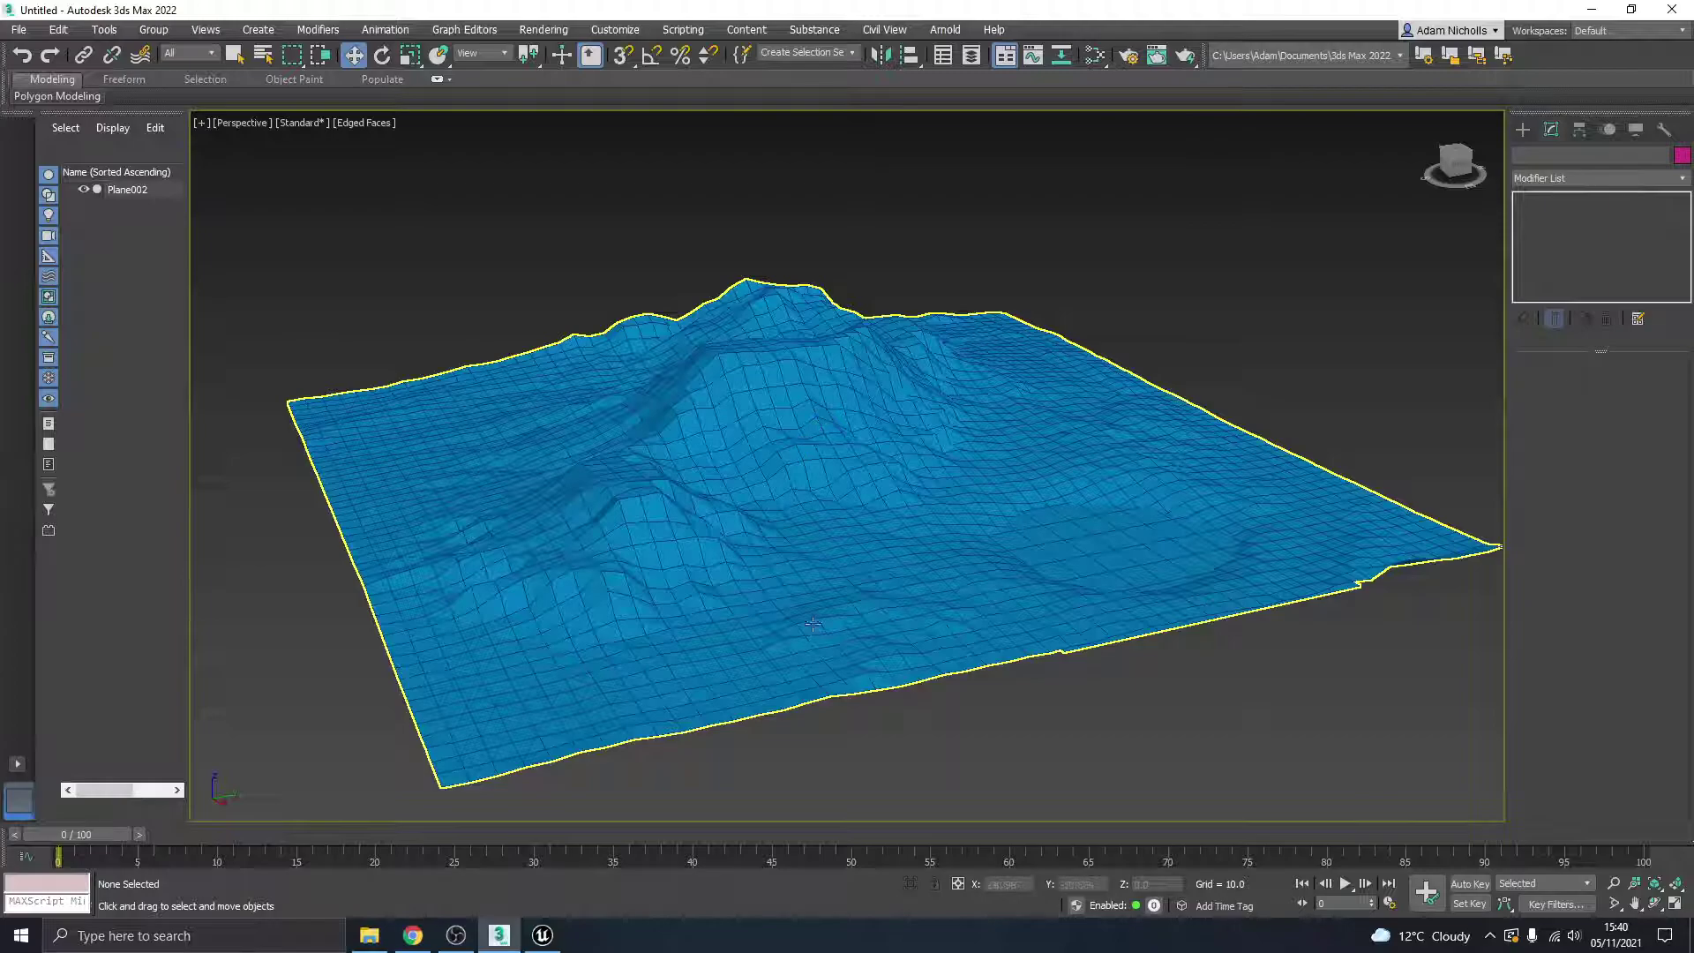
Step: Untick Edged Faces and orbit down to a level side view of the faceted terrain
click(804, 456)
click(365, 123)
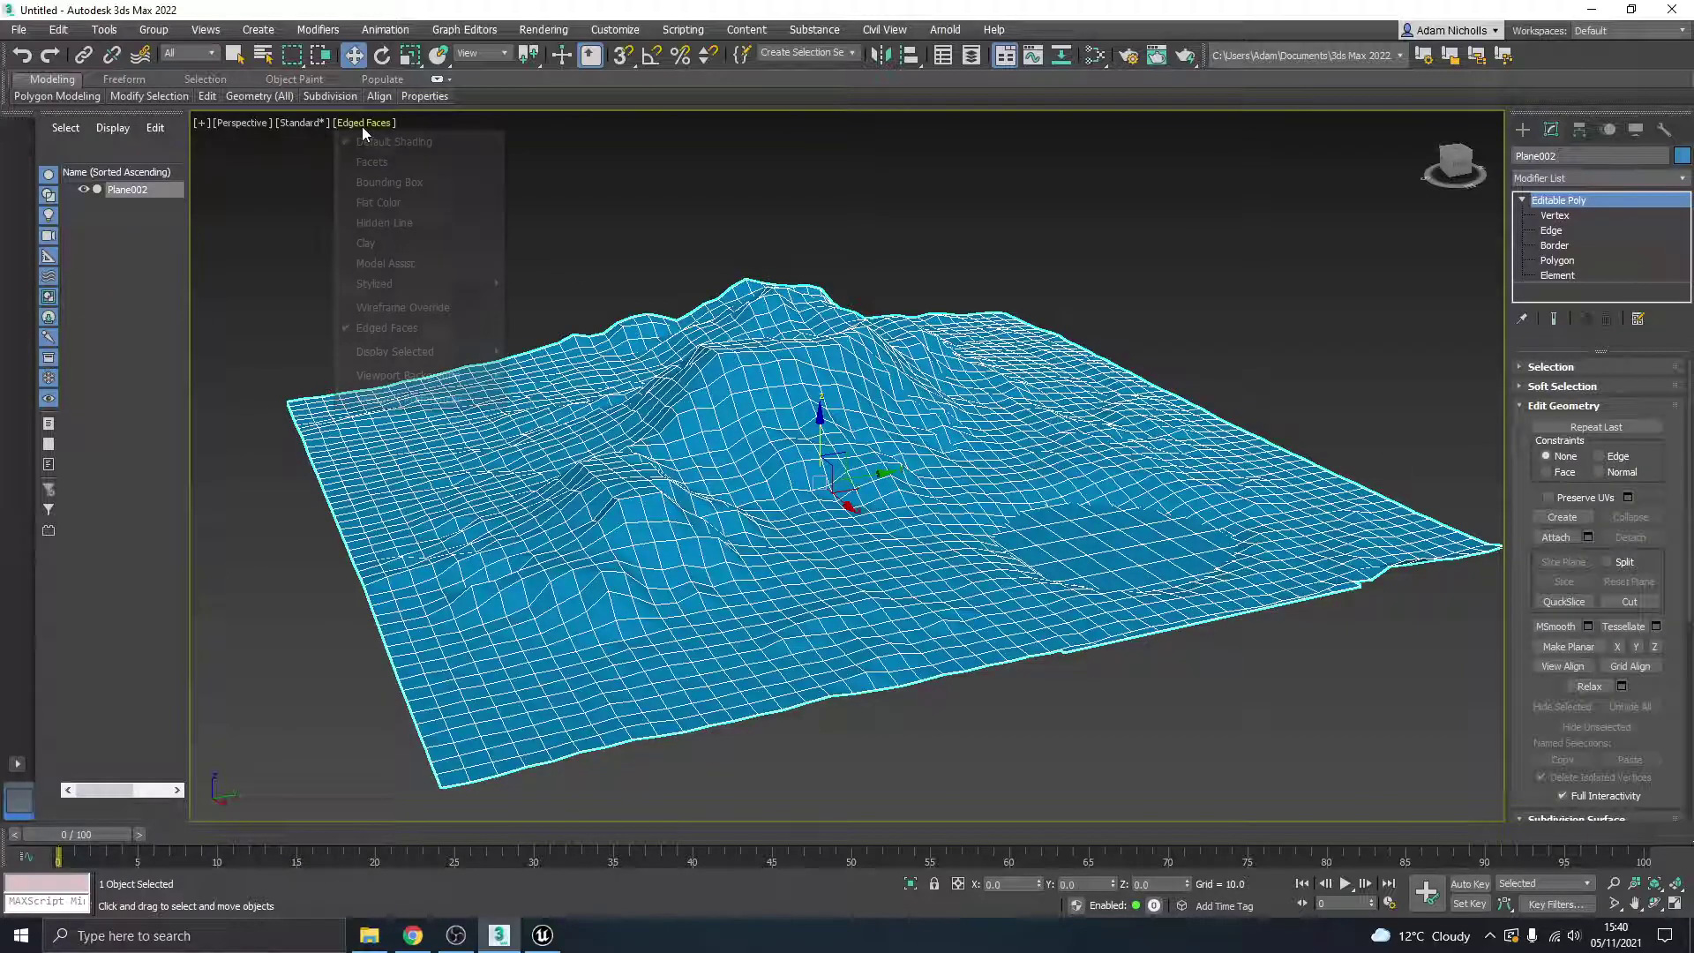
click(380, 327)
click(451, 316)
scroll(730, 439, up, 10)
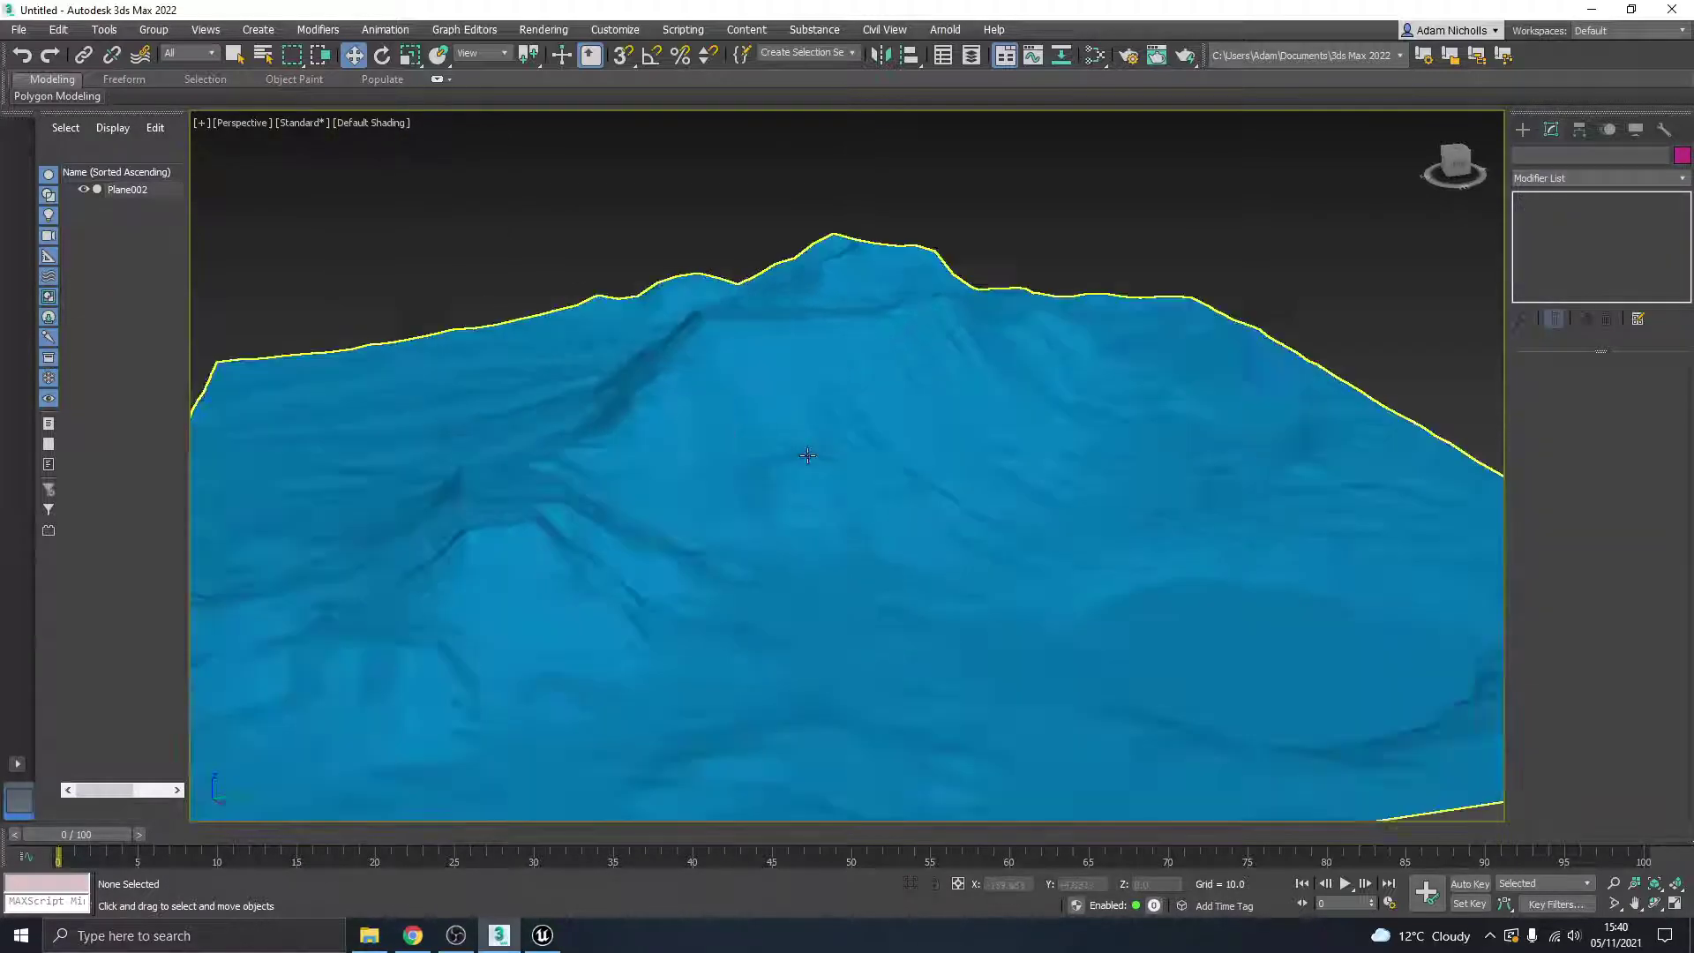
alt+middle_drag(918, 445, 974, 359)
middle_drag(660, 449, 611, 454)
Step: Compare the terrain with the low-poly reference images, then open the 3ds Max File menu
click(414, 937)
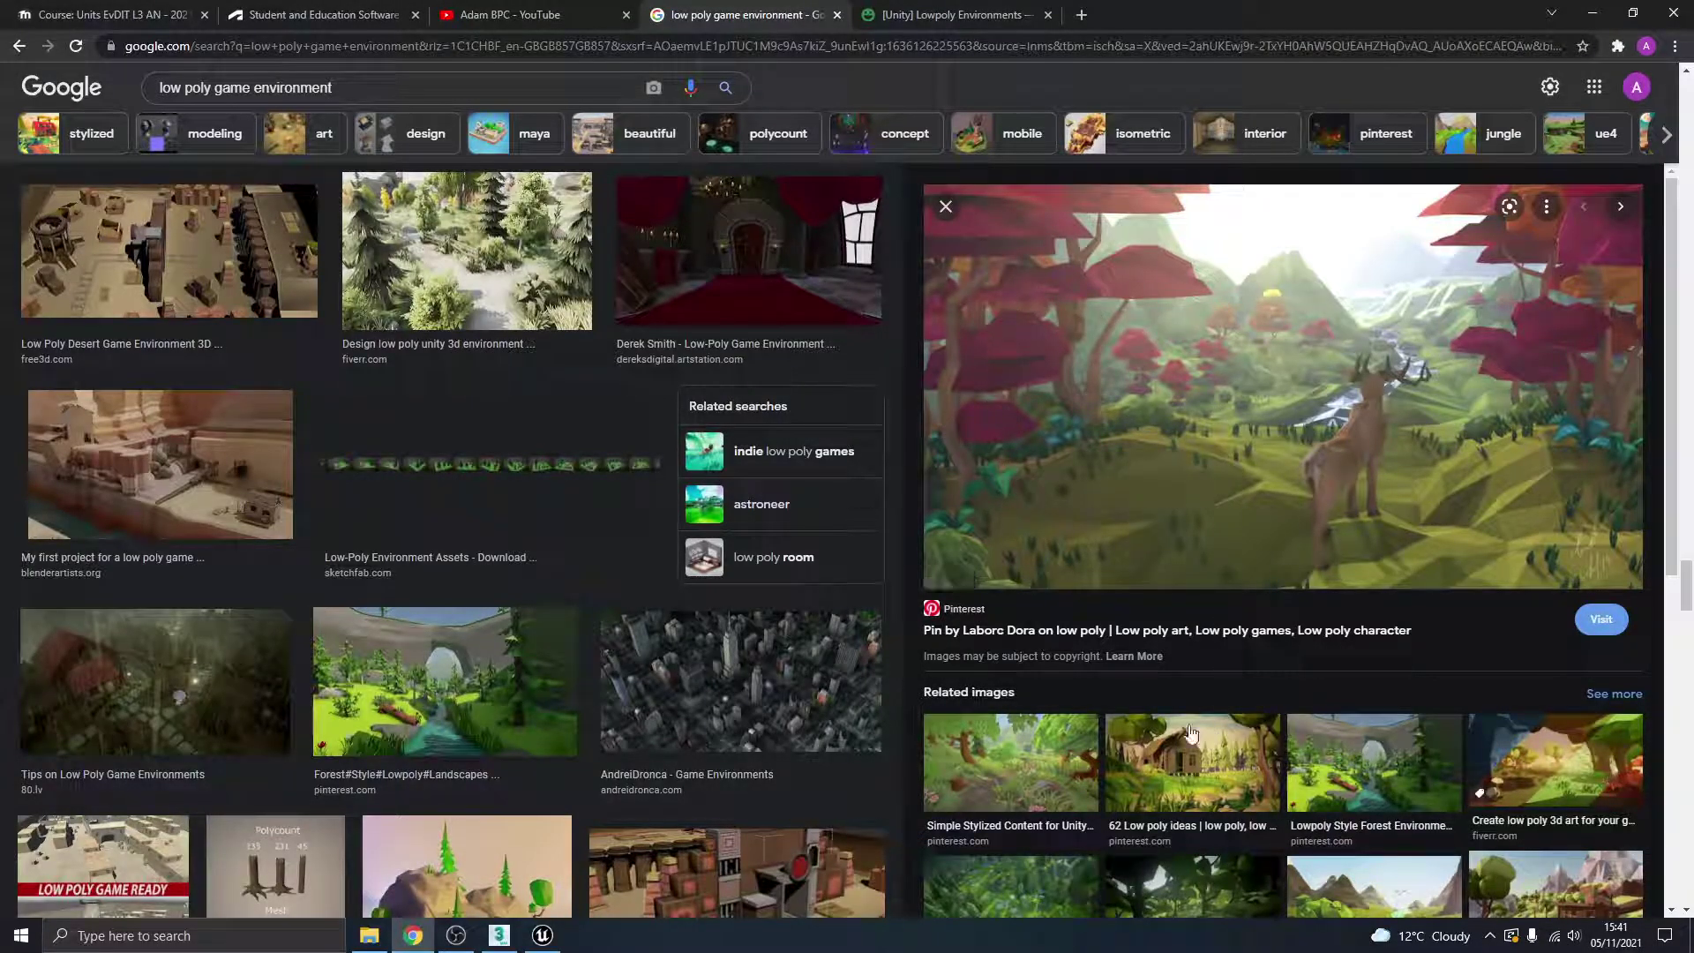
click(499, 935)
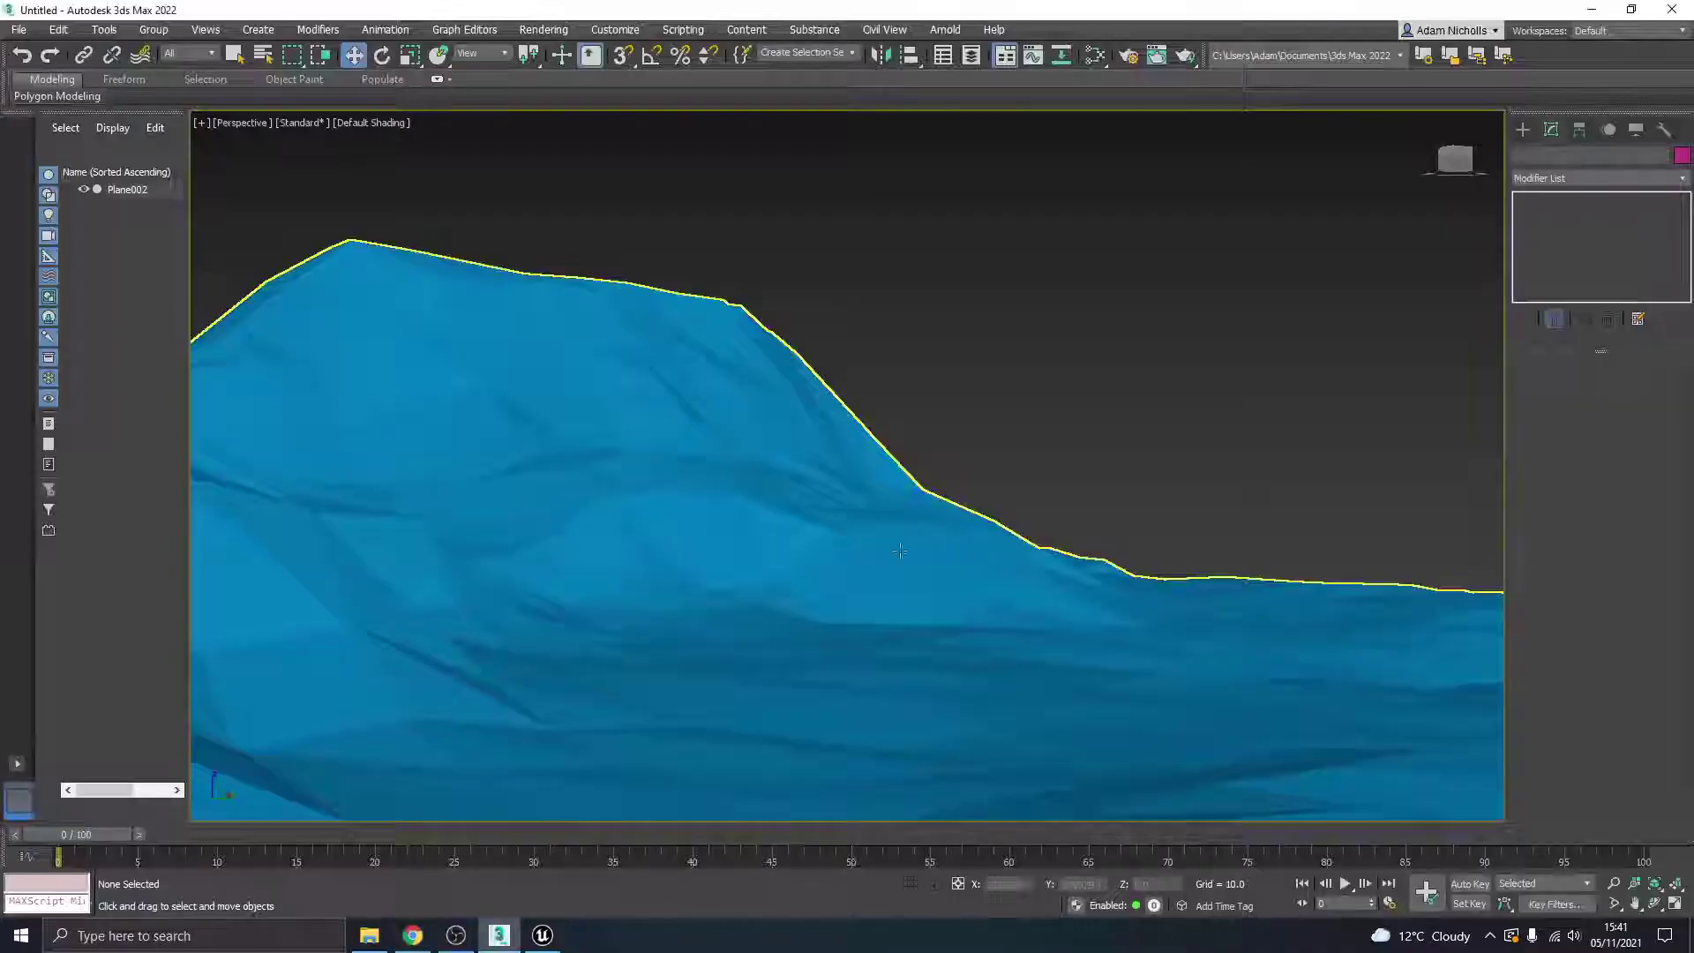
click(18, 29)
Step: Export the scene to the Desktop as FBX file land02
mouse_move(71, 290)
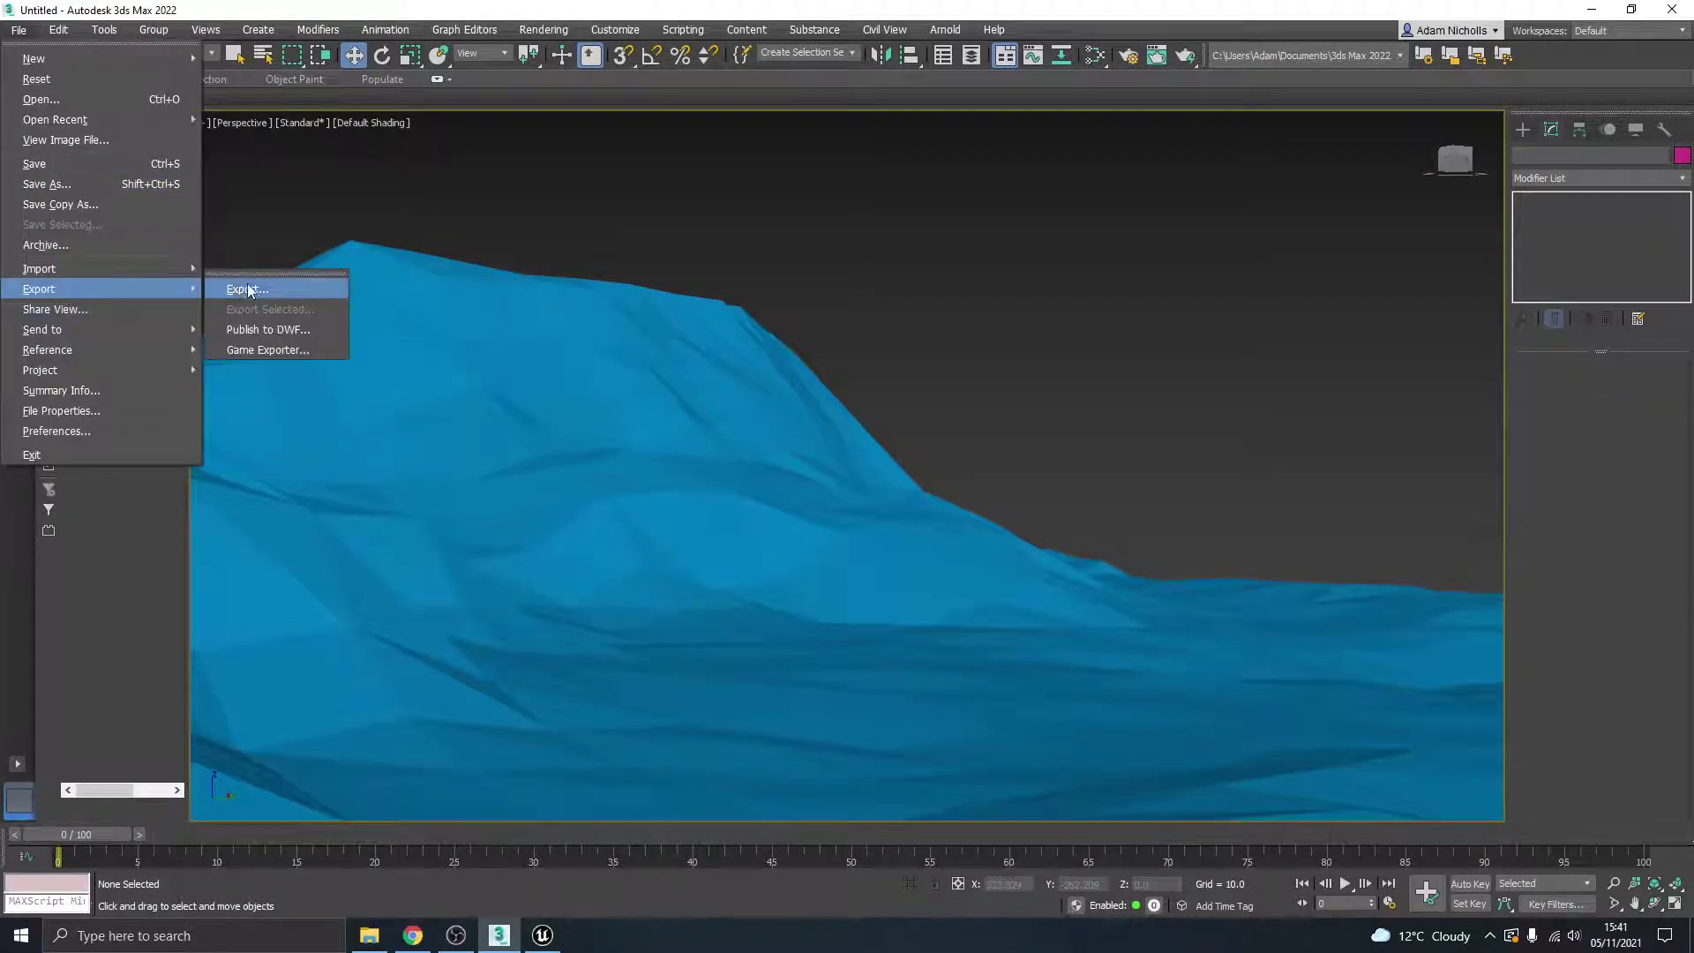
click(248, 289)
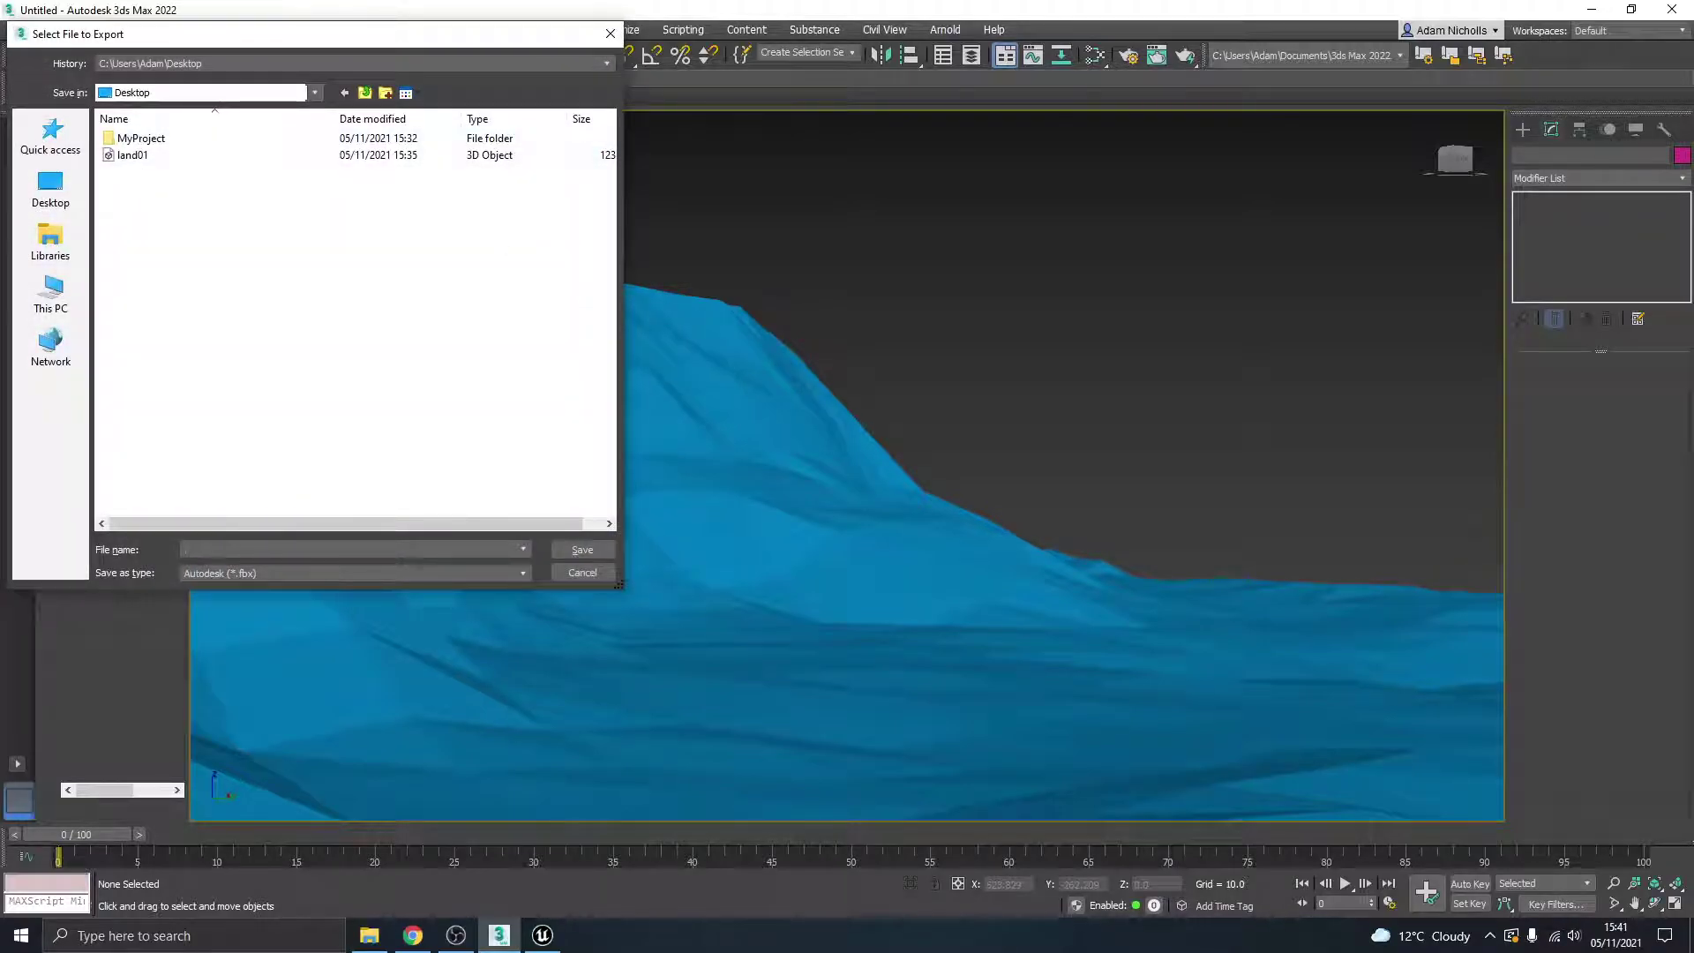
text(l)
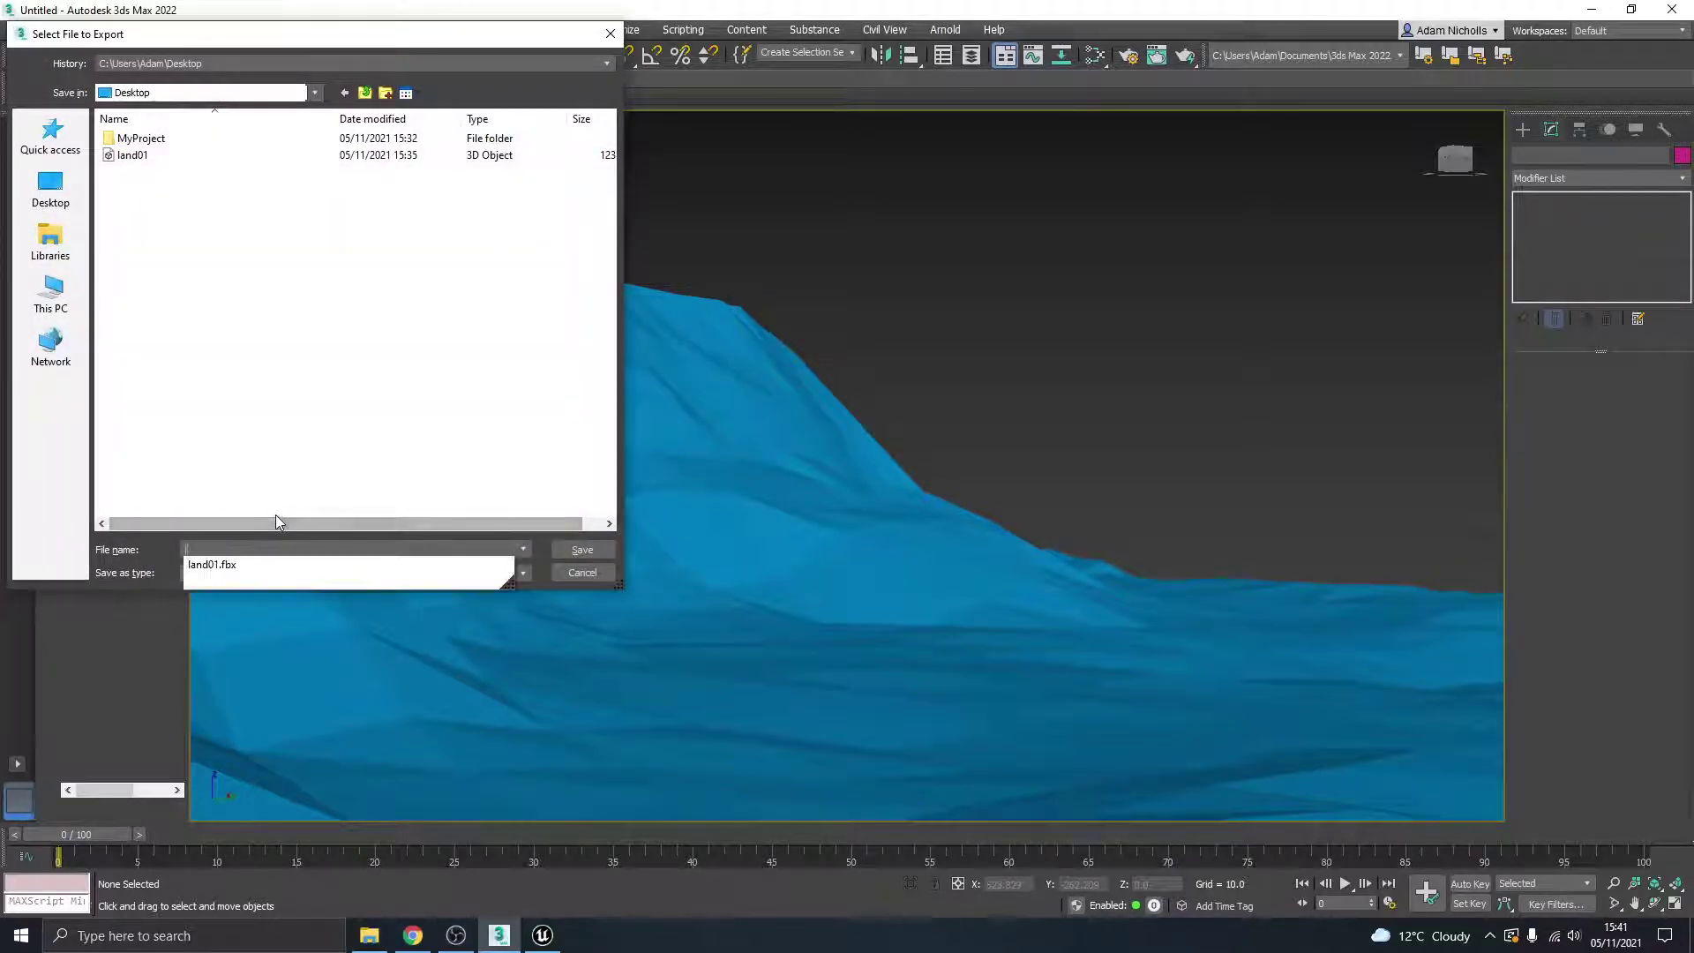
text(and02)
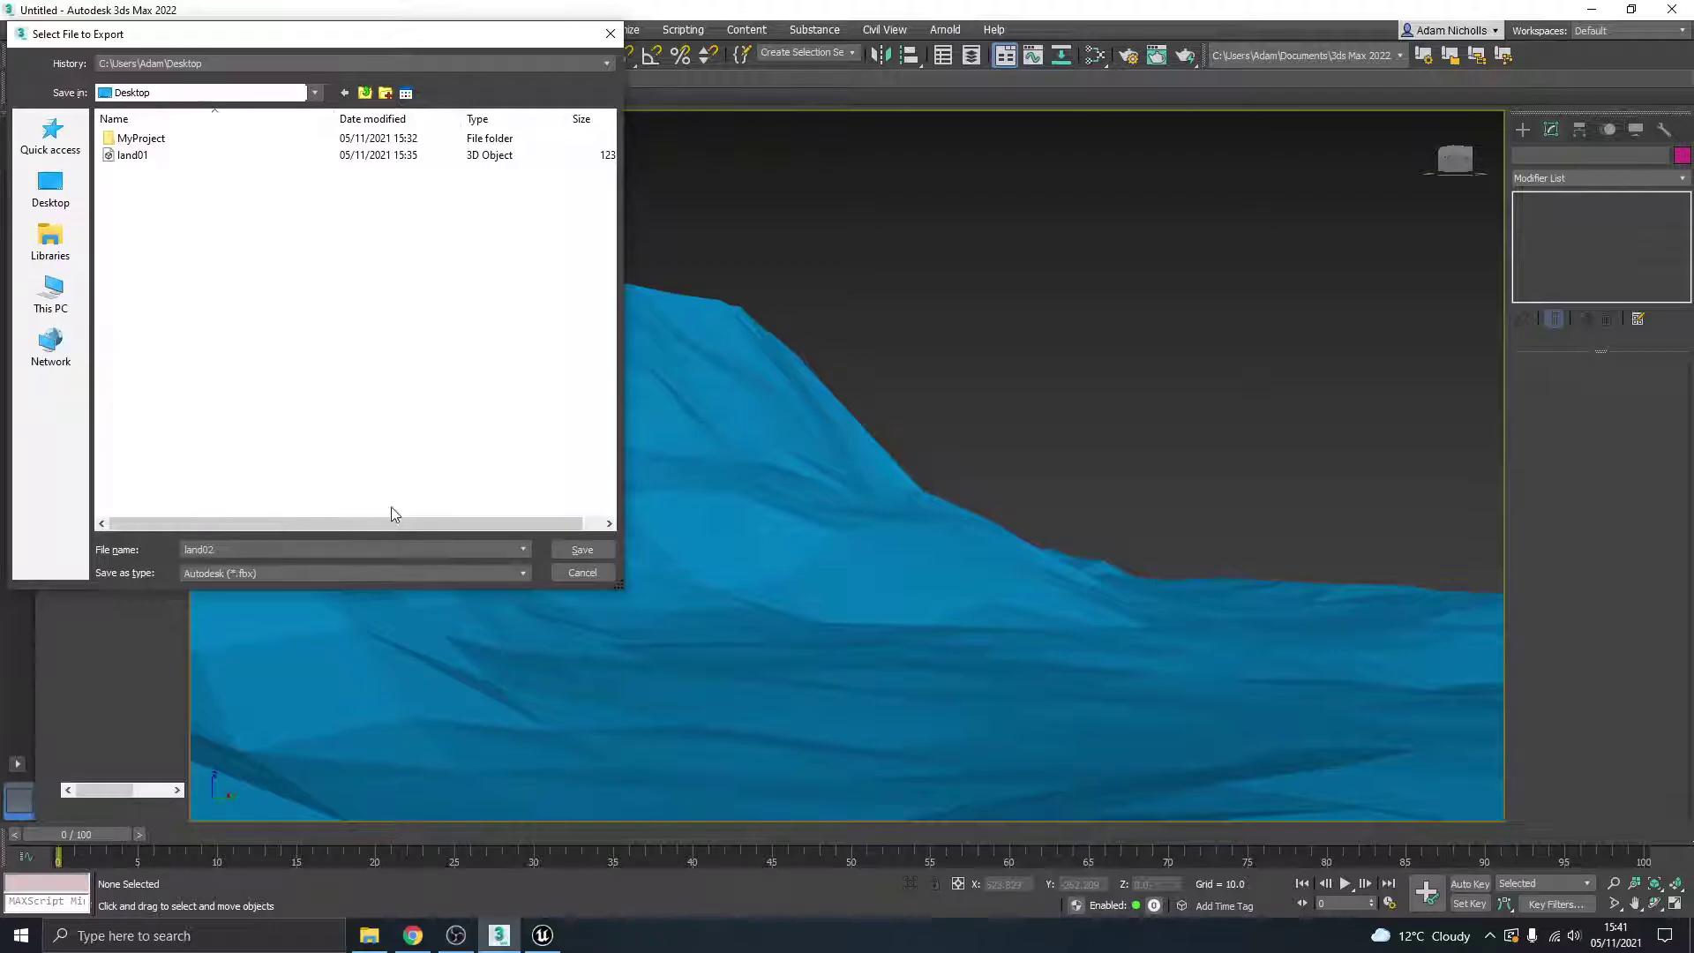
click(591, 550)
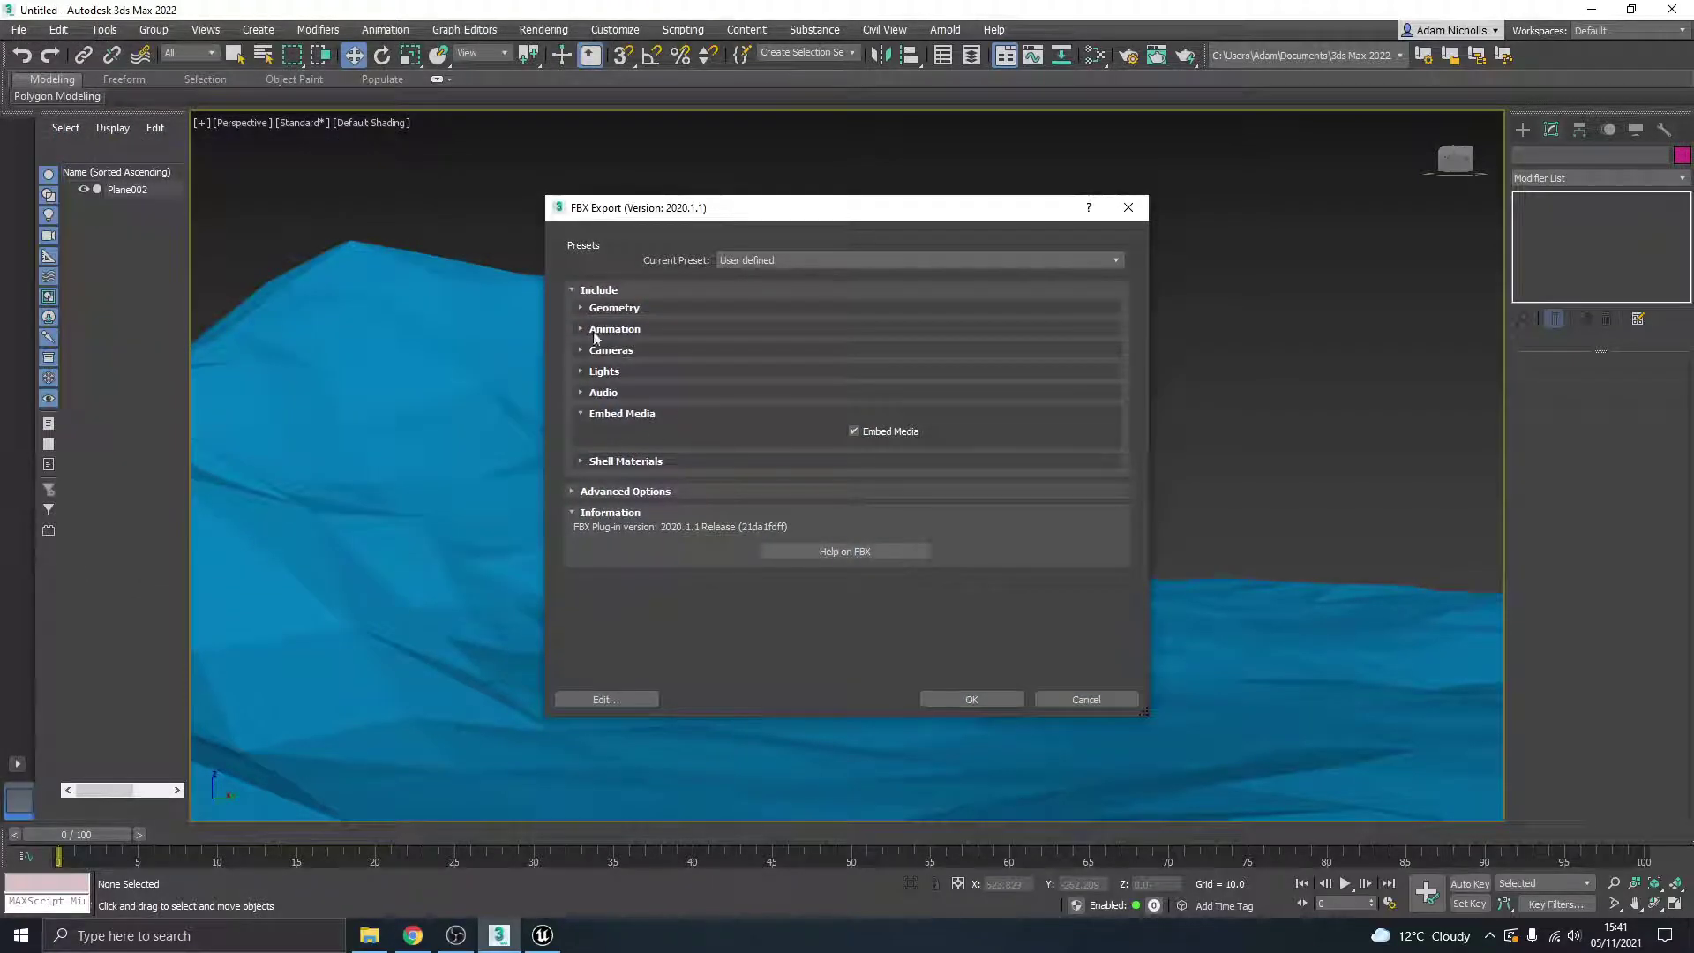
Step: Review the Geometry, Animation, Cameras and Lights sections of the FBX Export options
click(580, 306)
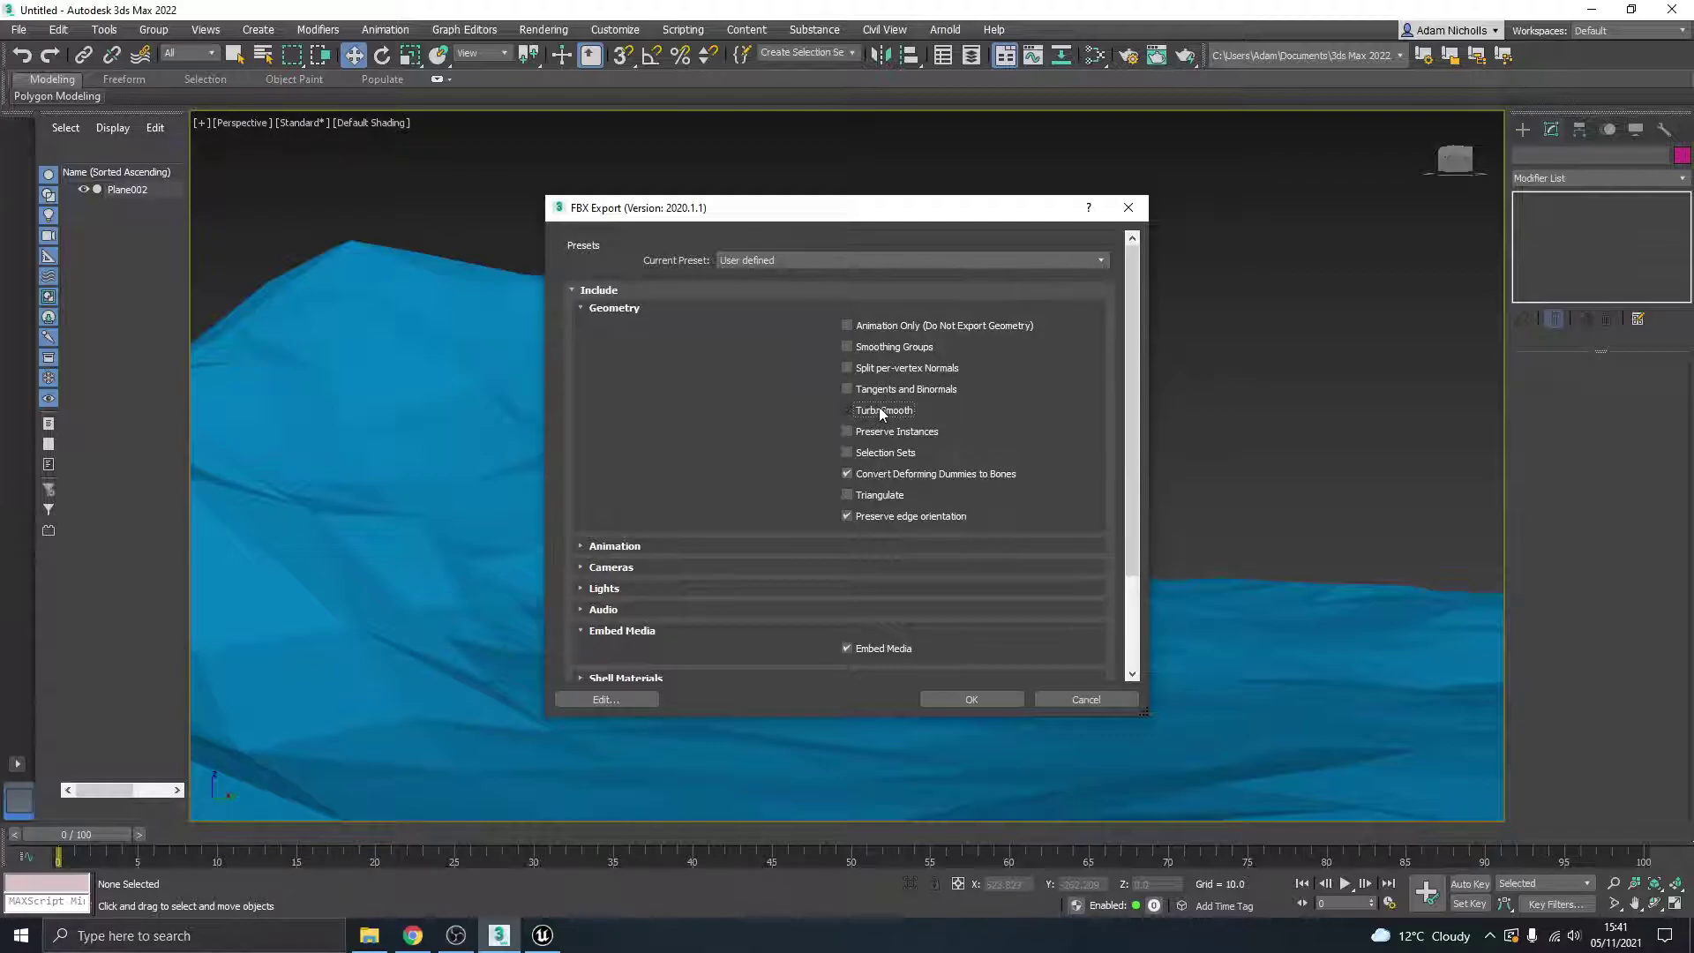
click(615, 313)
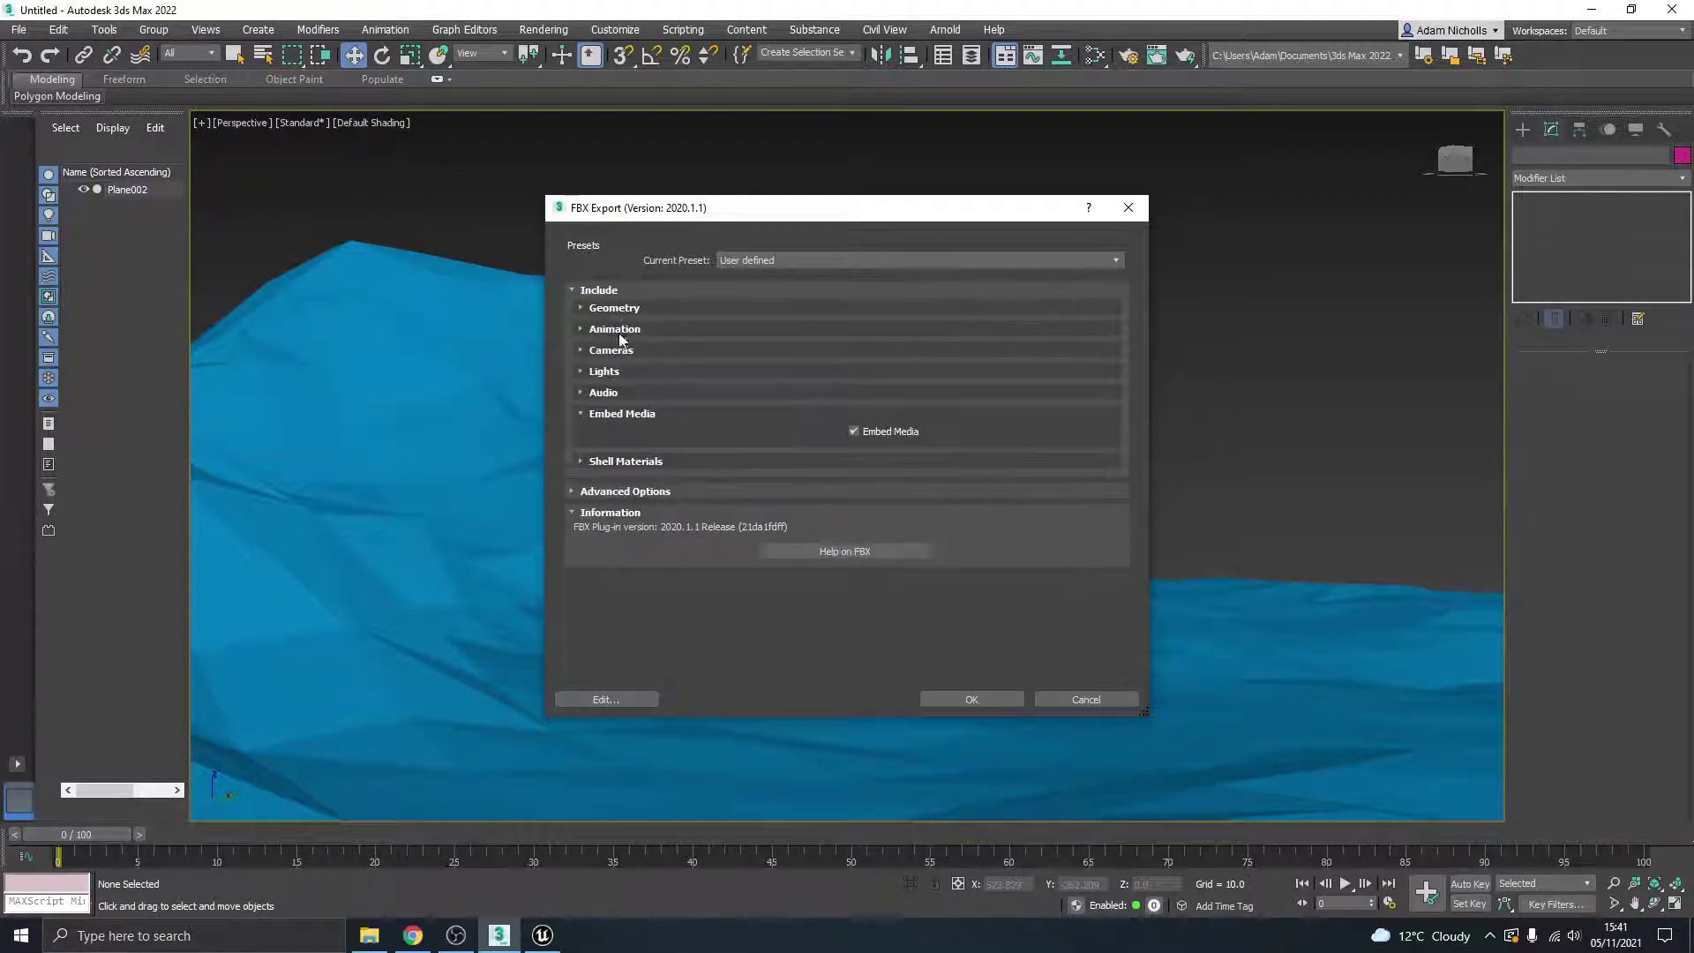
click(619, 331)
click(625, 334)
click(607, 353)
click(606, 352)
click(616, 373)
click(616, 373)
Step: Confirm the FBX export of land02 and return to the Unreal Editor
click(959, 697)
key(q)
click(545, 931)
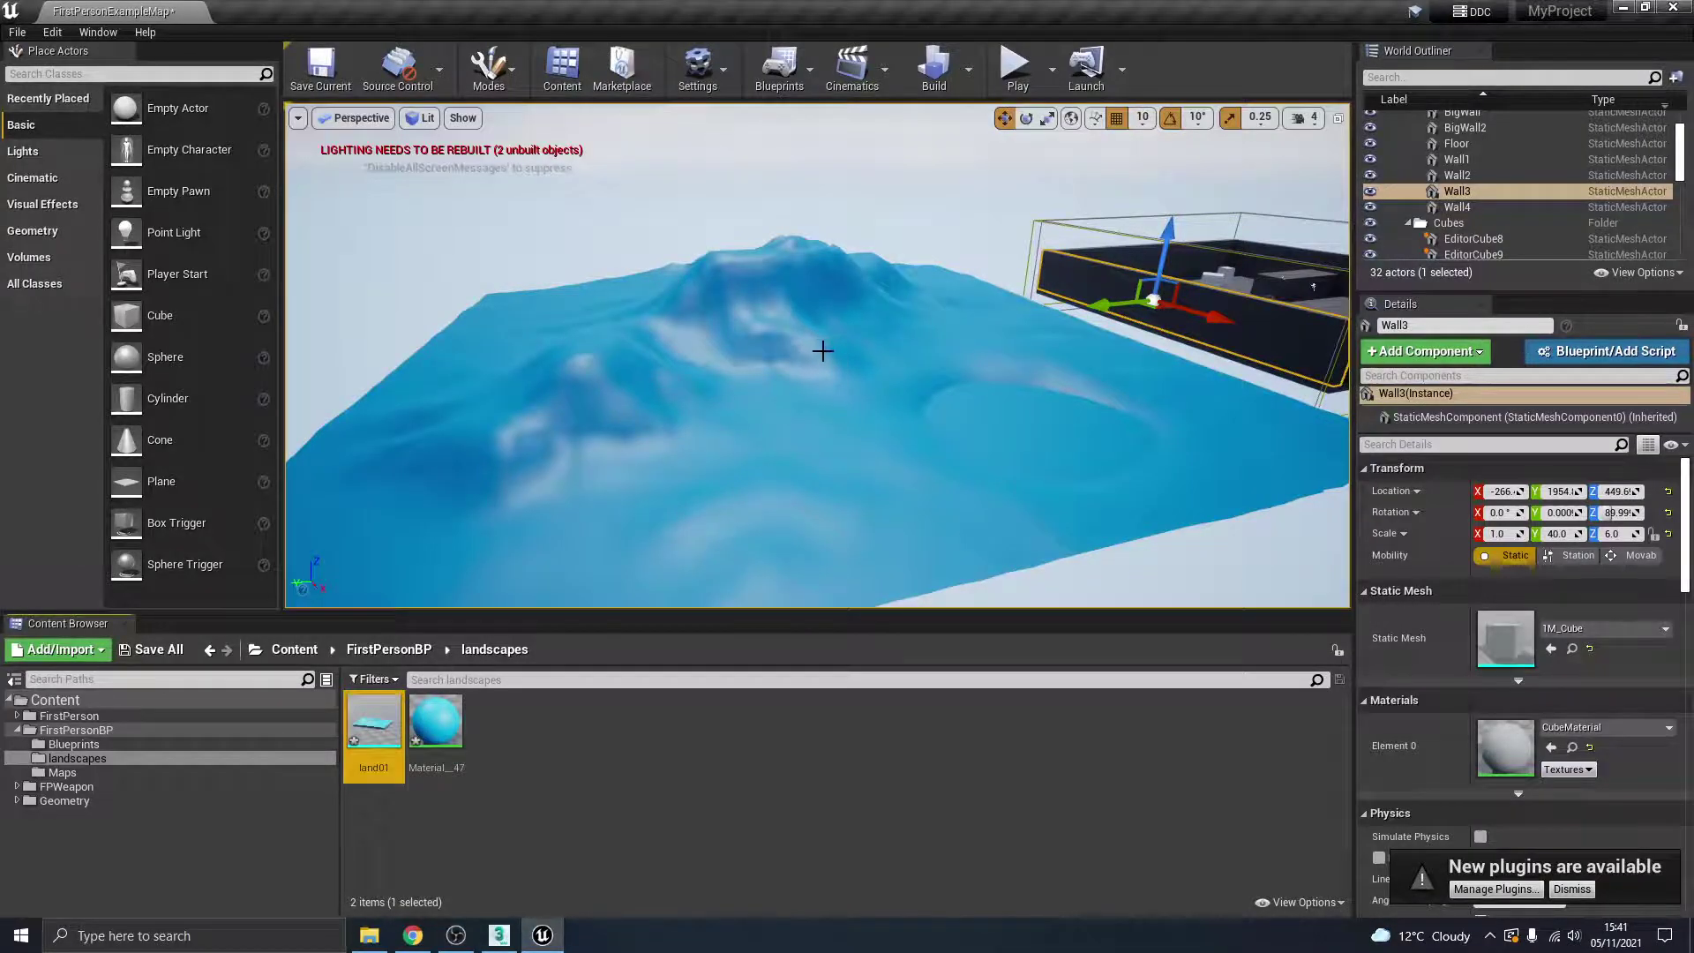
click(529, 774)
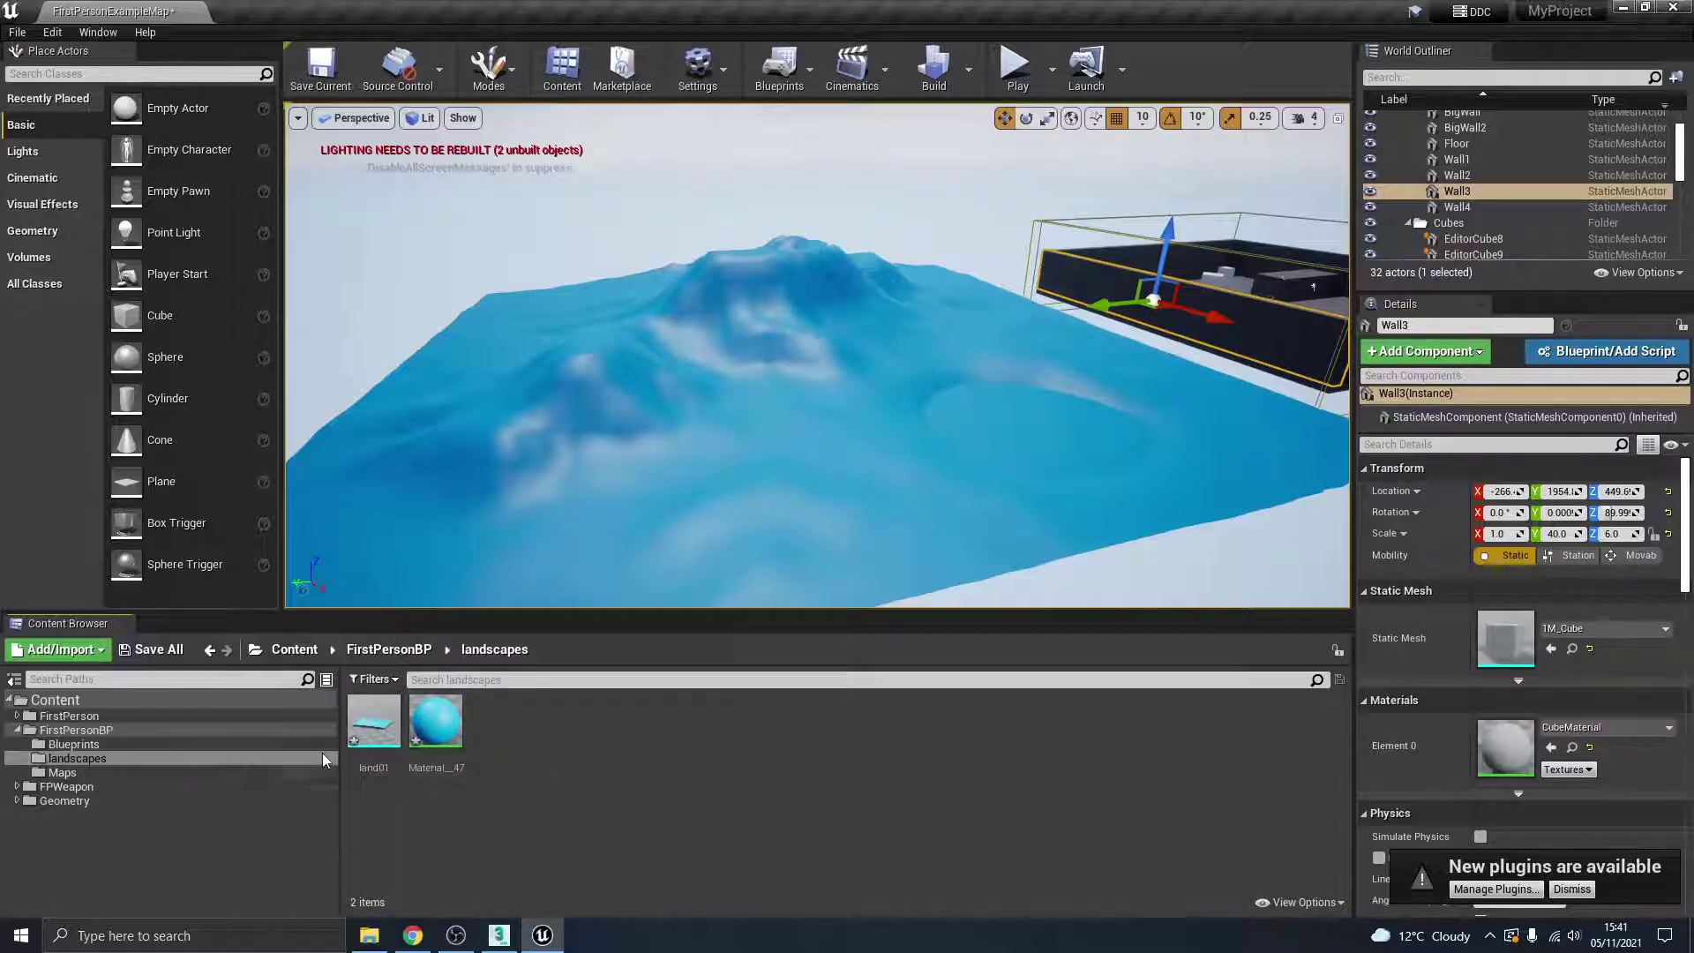
Step: Import land02 into the landscapes folder with all default import options
click(27, 648)
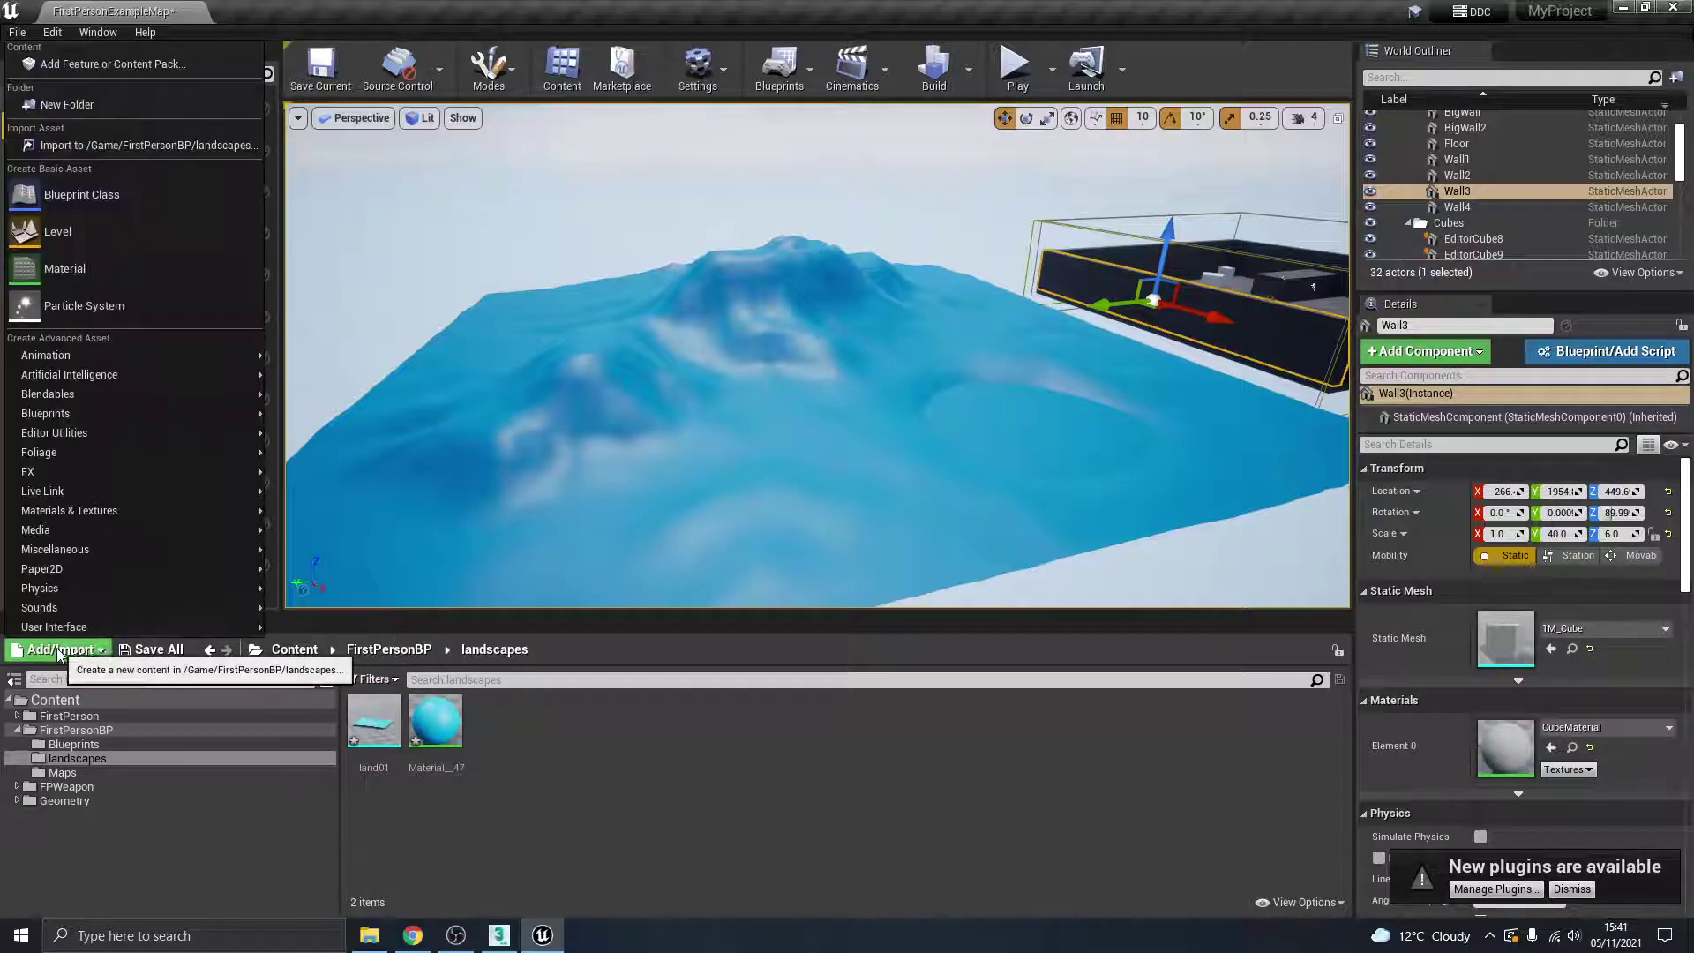
click(97, 142)
click(219, 166)
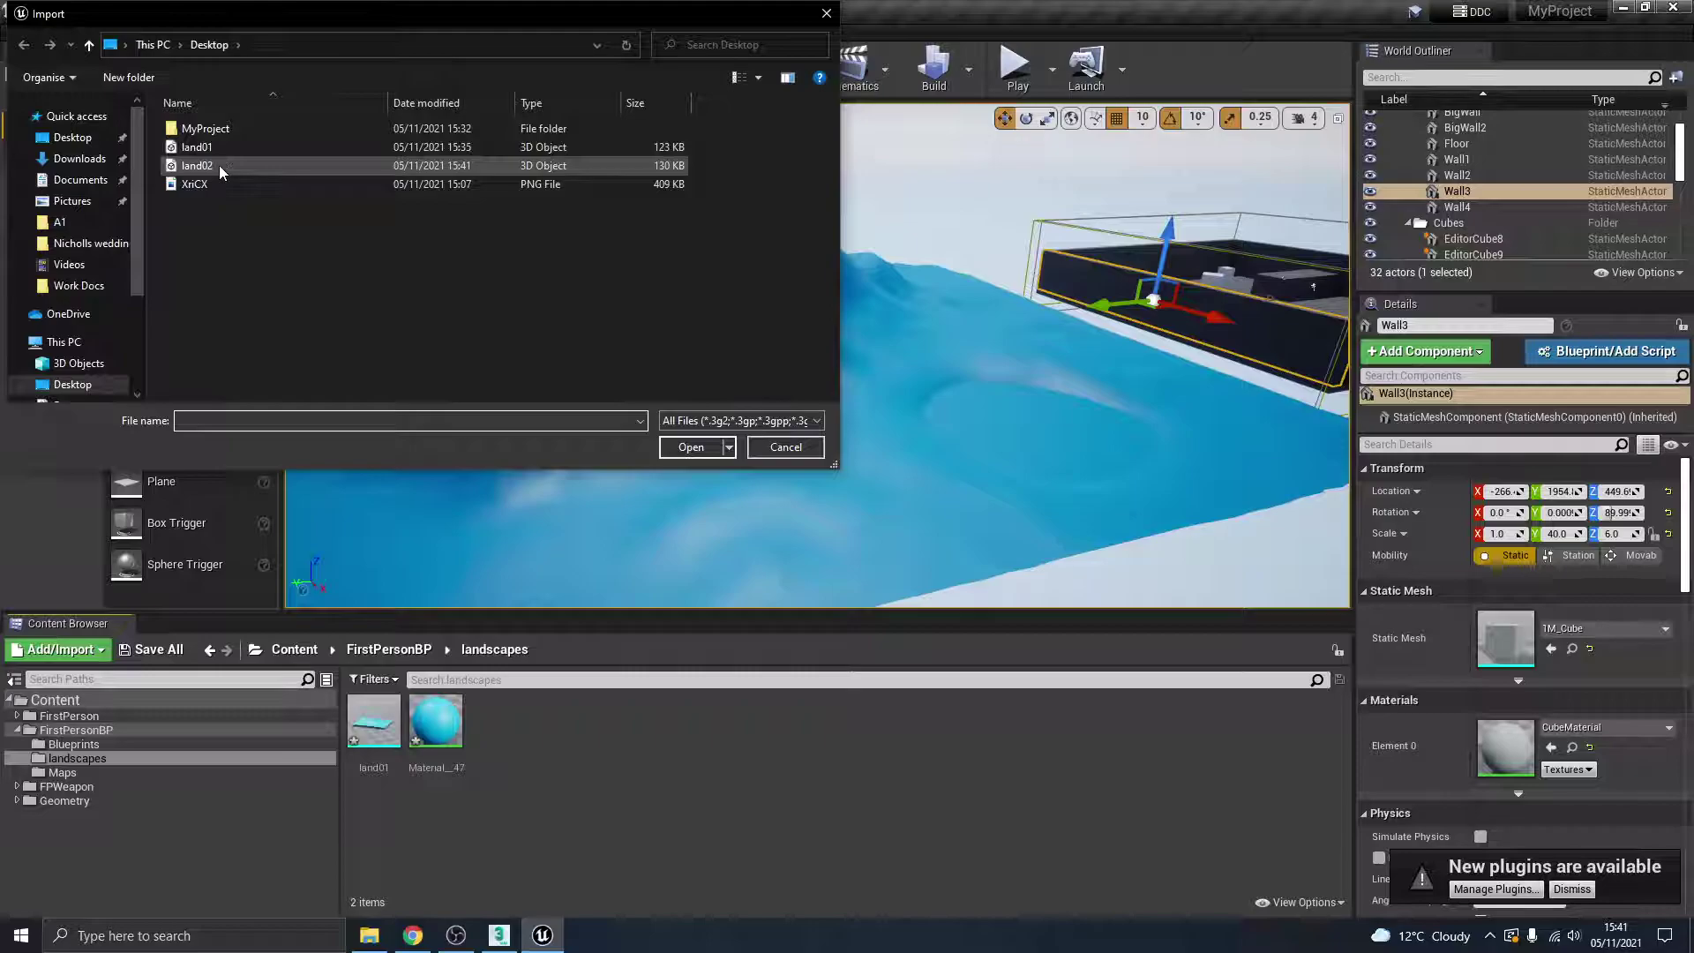
click(675, 446)
click(887, 741)
click(1174, 230)
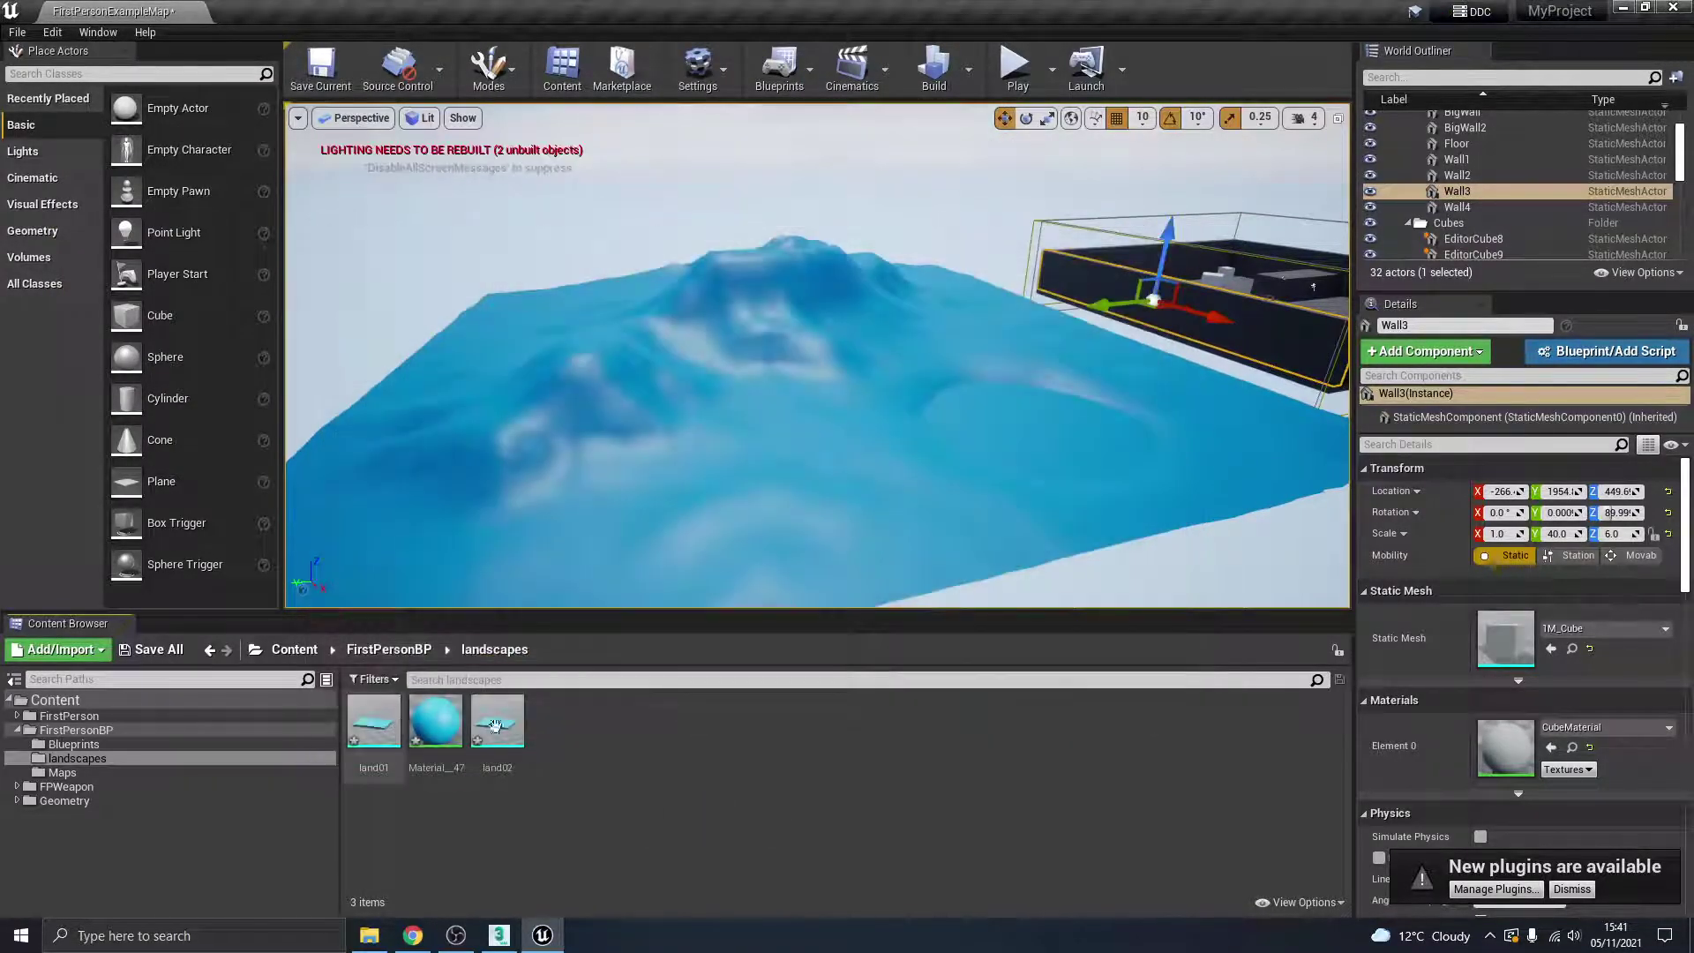
scroll(813, 454, up, 5)
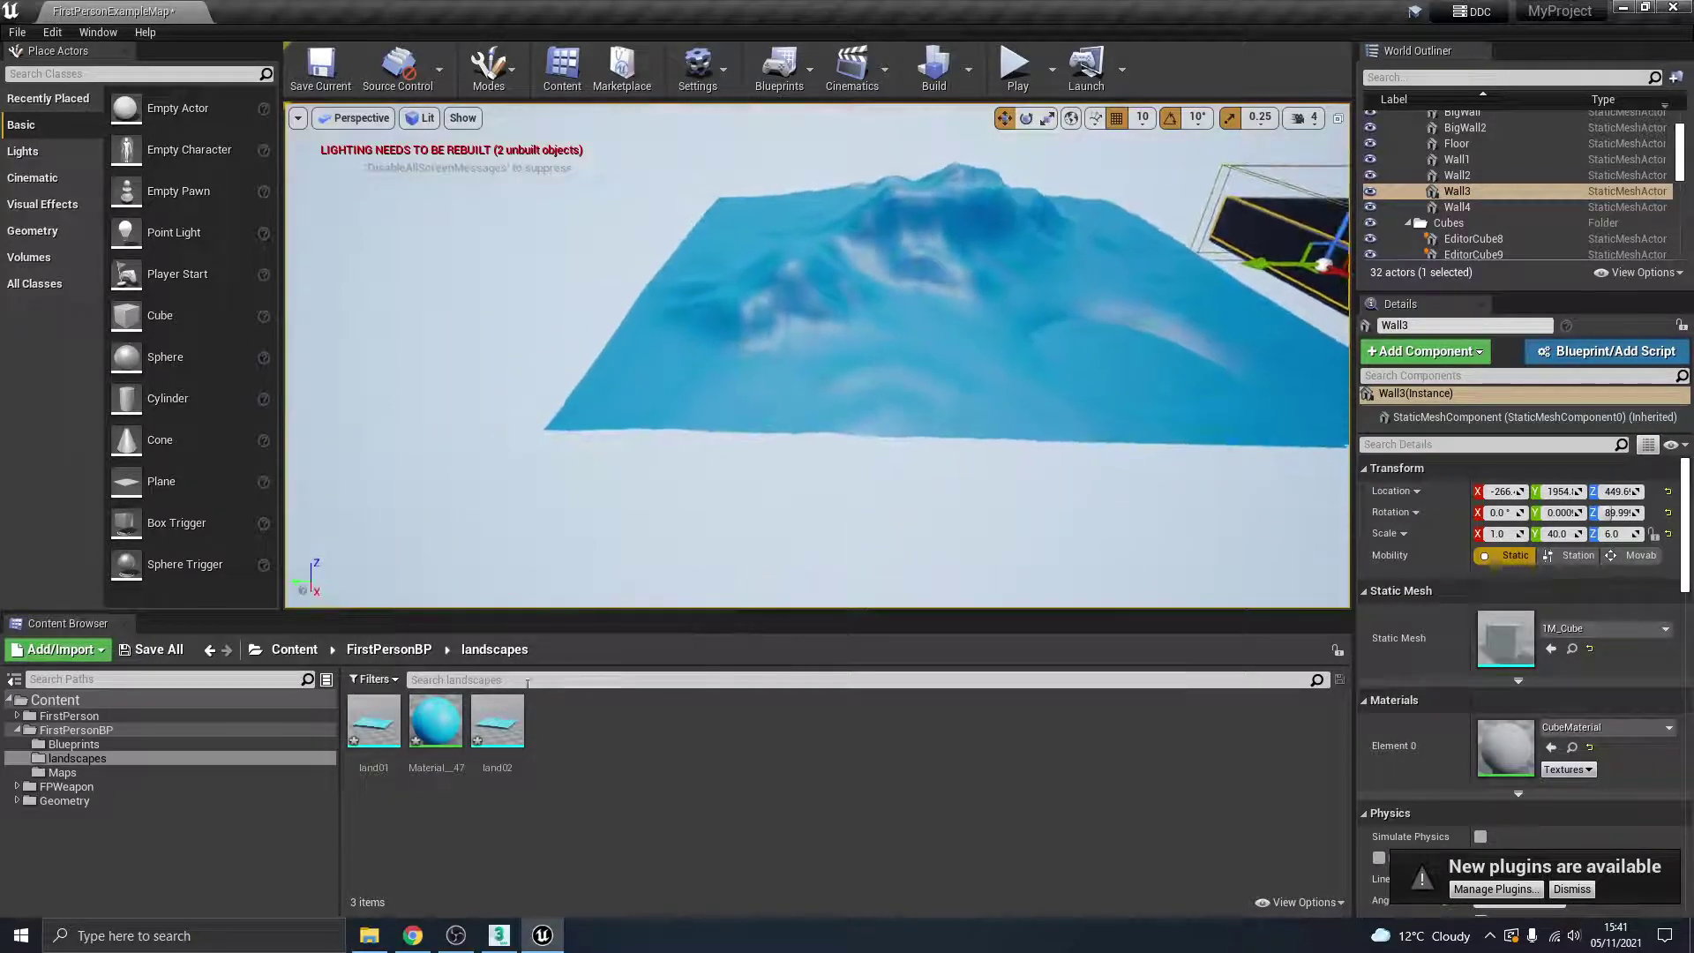
Step: Place land02 in the level beside land01 at X location 10, scaled to 8.25
drag(497, 721, 301, 335)
right_drag(738, 341, 688, 348)
key(r)
drag(682, 311, 685, 263)
key(w)
right_drag(685, 263, 723, 274)
right_drag(794, 324, 744, 321)
key(space)
key(space)
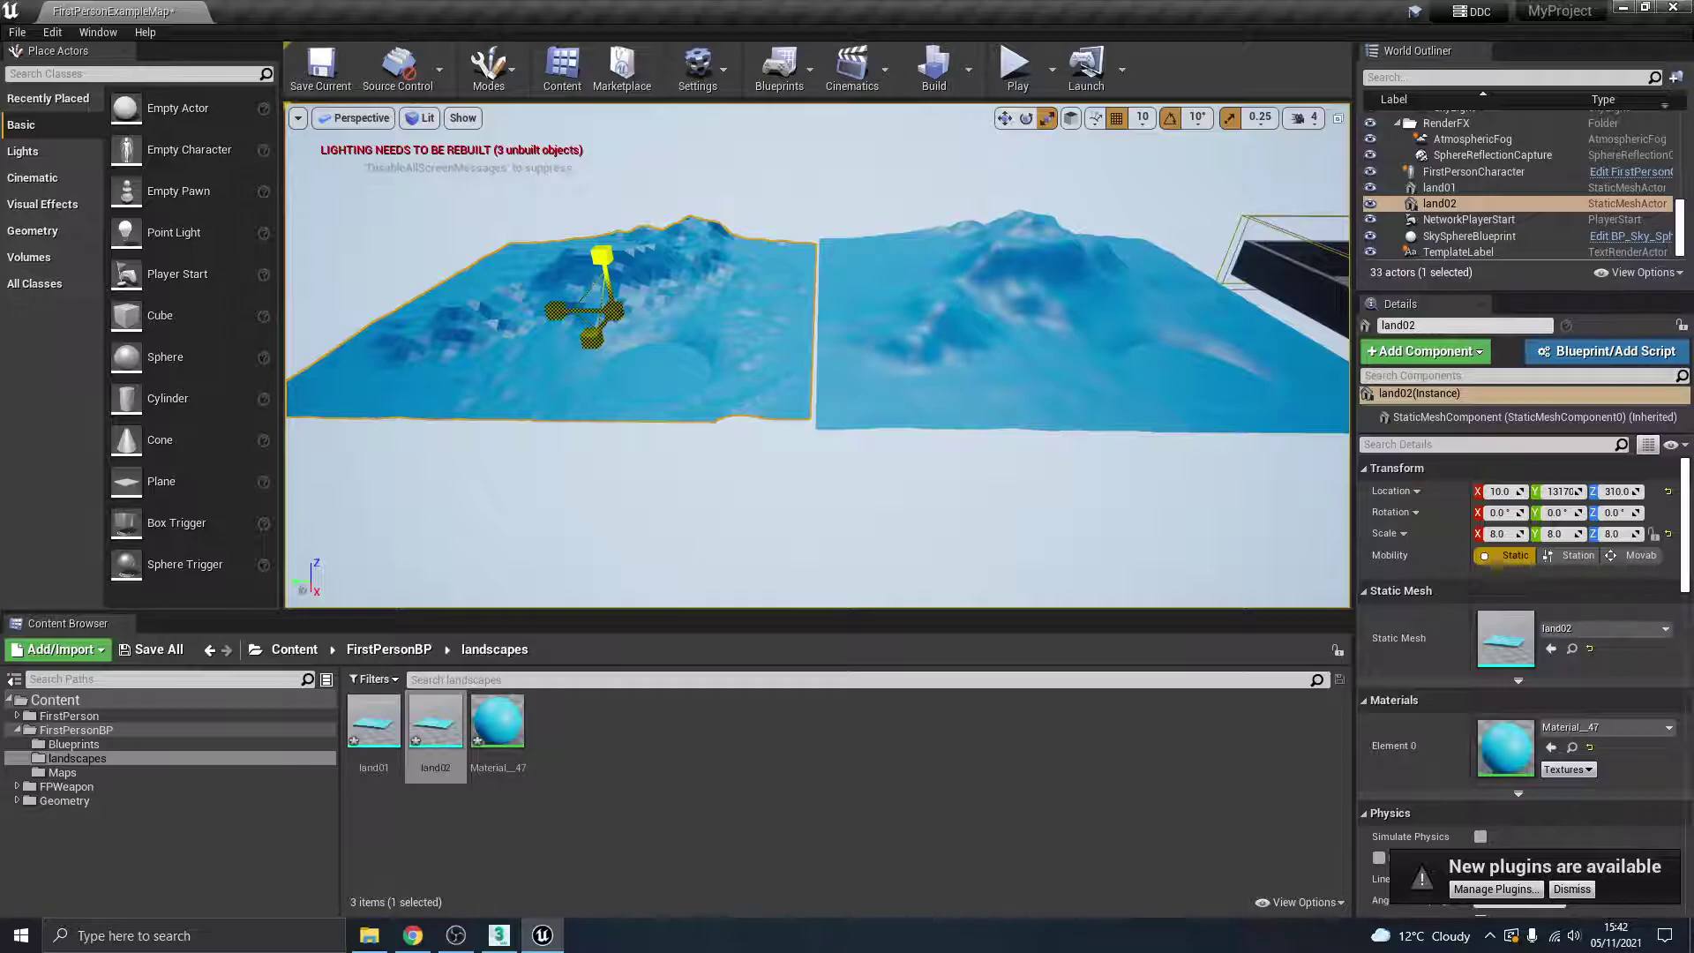
drag(613, 311, 508, 311)
Step: Shift land02 sideways to leave a gap and raise the camera speed to 4
right_drag(889, 347, 842, 353)
click(1304, 117)
drag(1356, 164, 1368, 160)
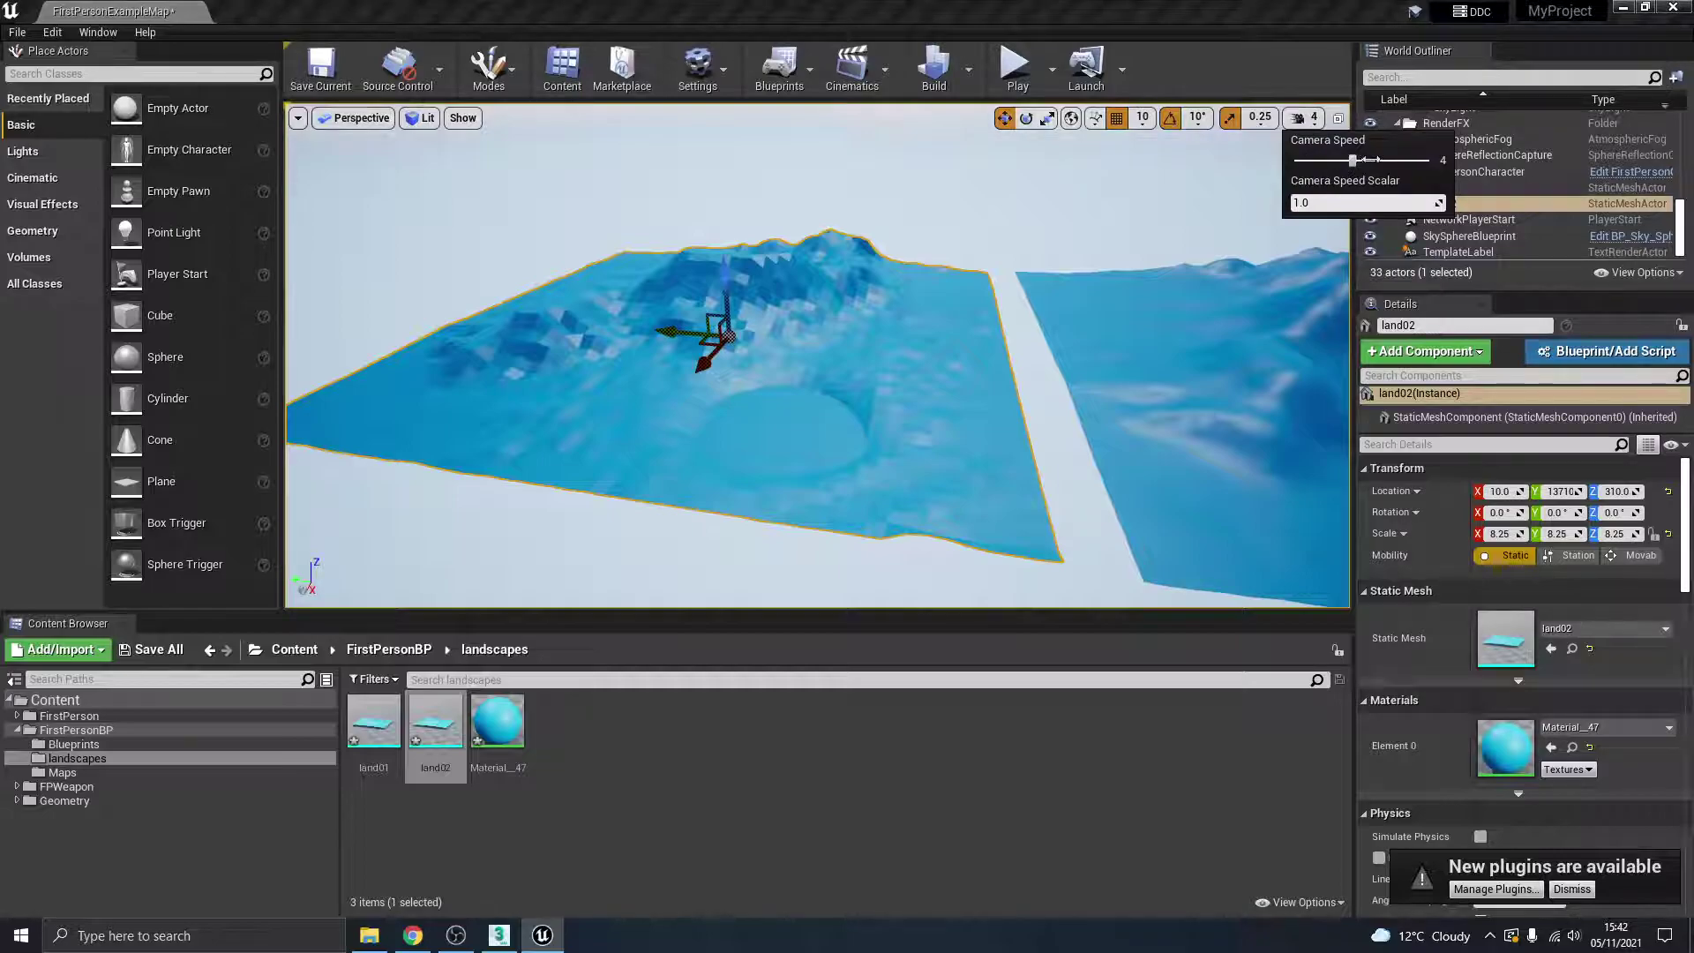
click(1245, 28)
Step: Fly around land02 to inspect its faceted surface, then select its material asset
key(w)
right_drag(970, 309, 1468, 390)
key(s)
key(w)
key(a)
right_drag(886, 413, 922, 404)
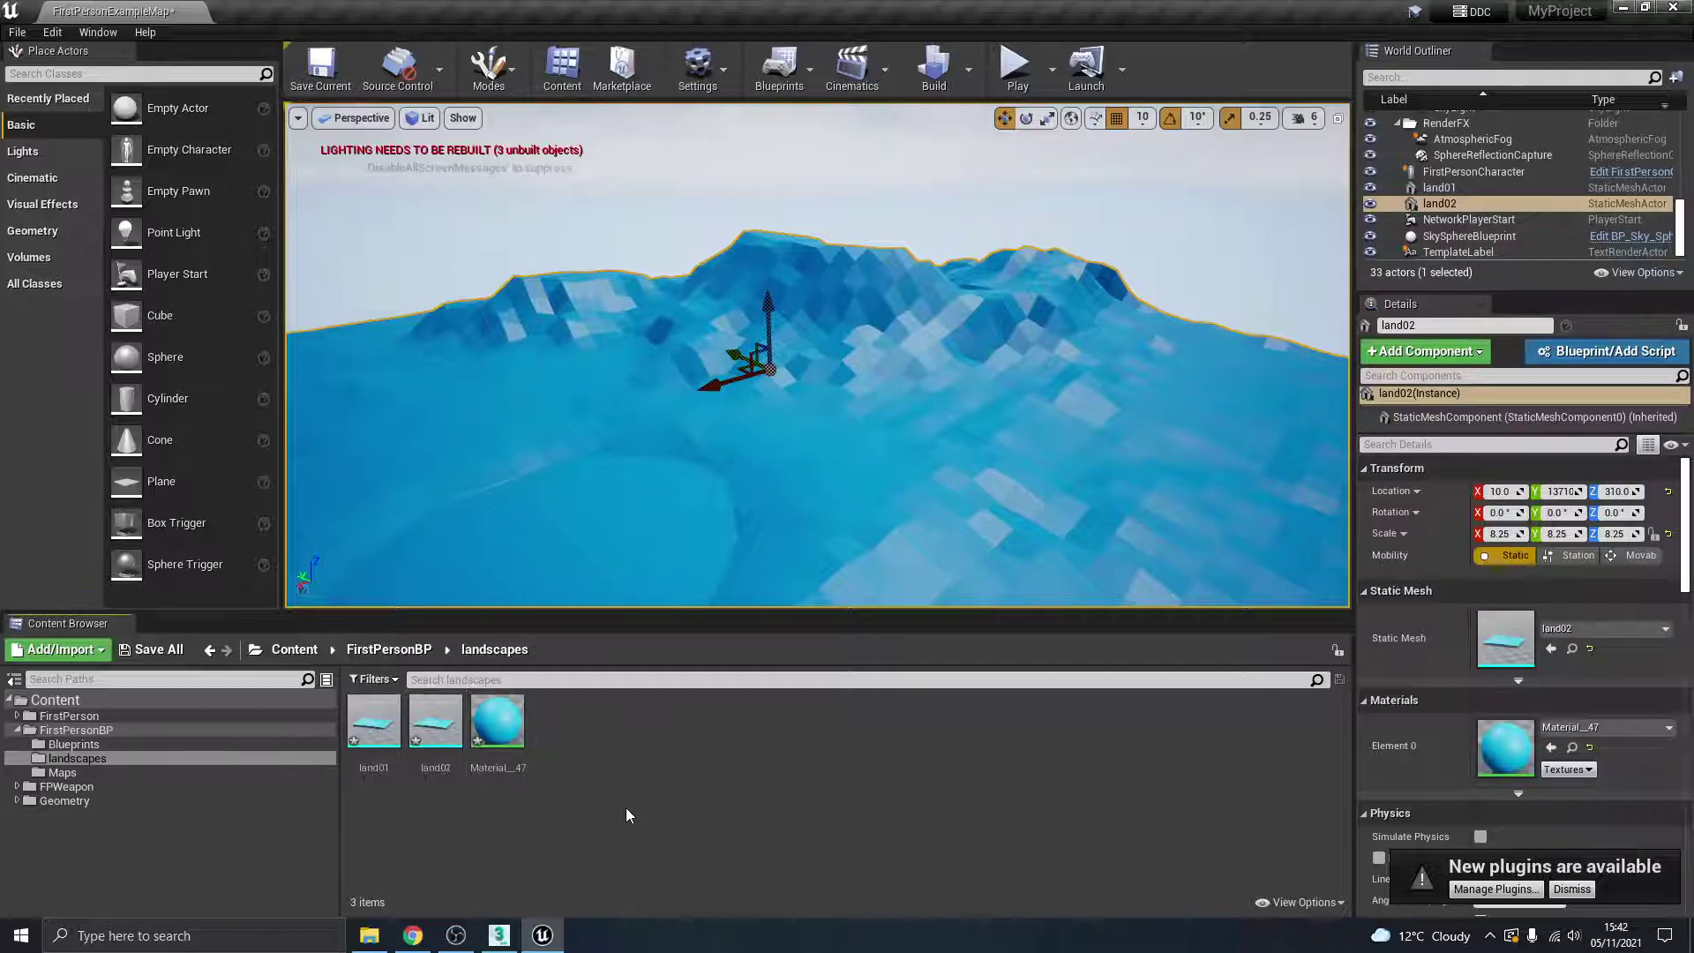
click(497, 722)
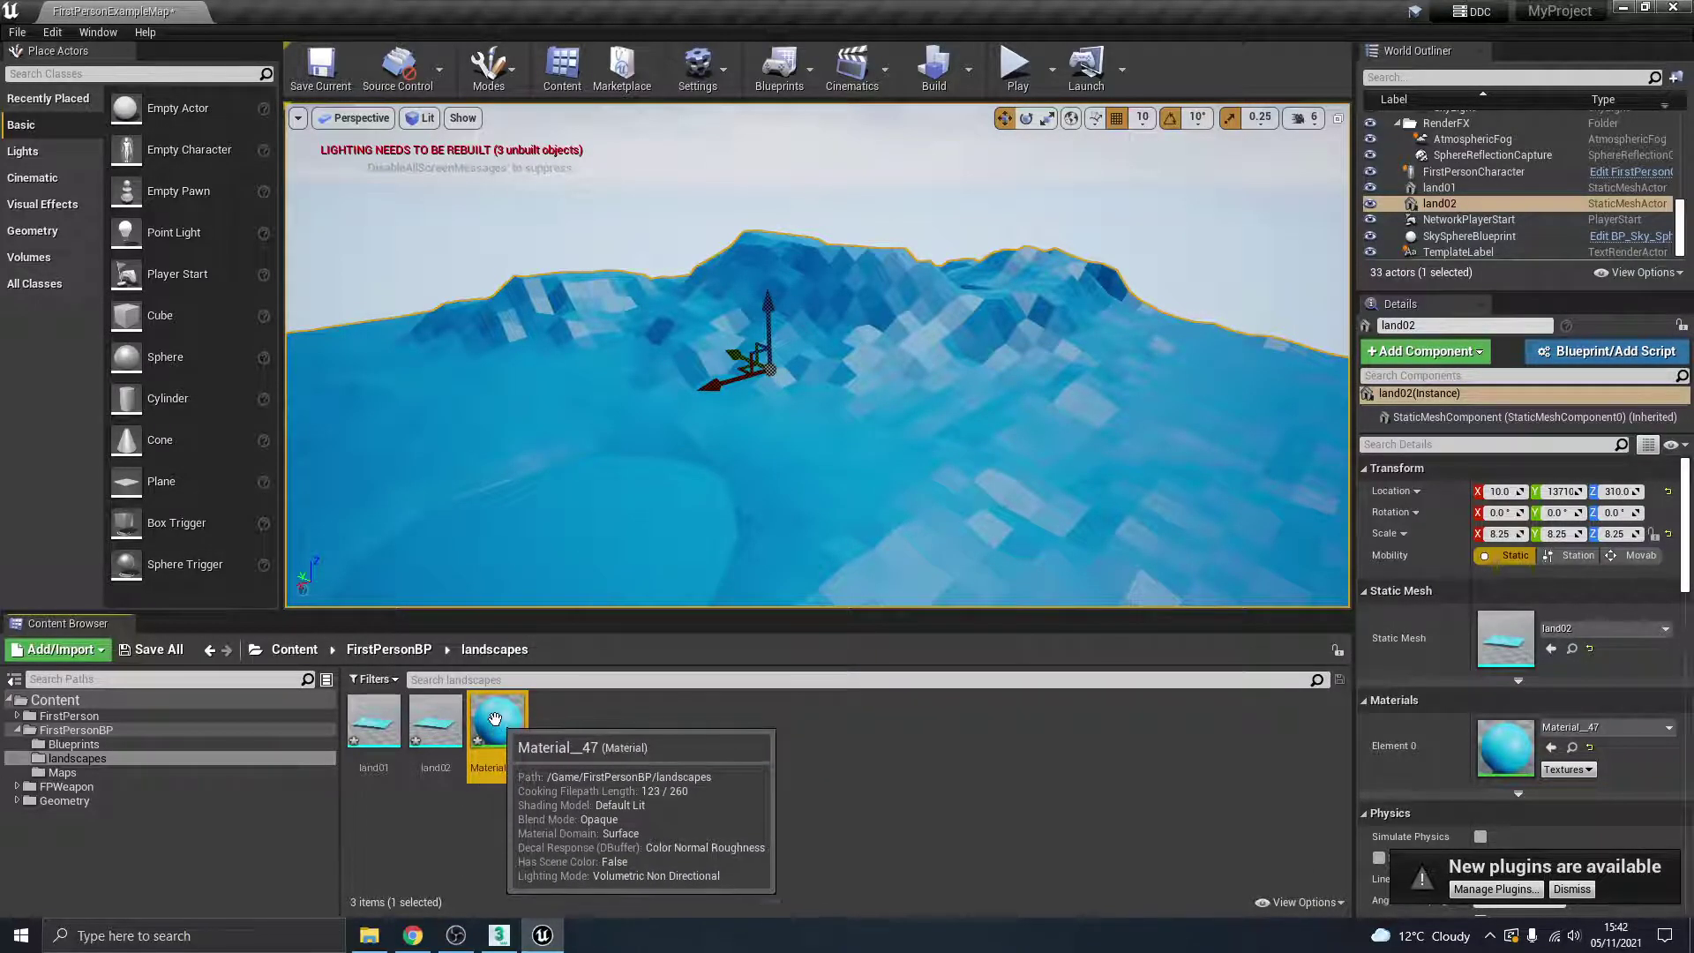
click(499, 935)
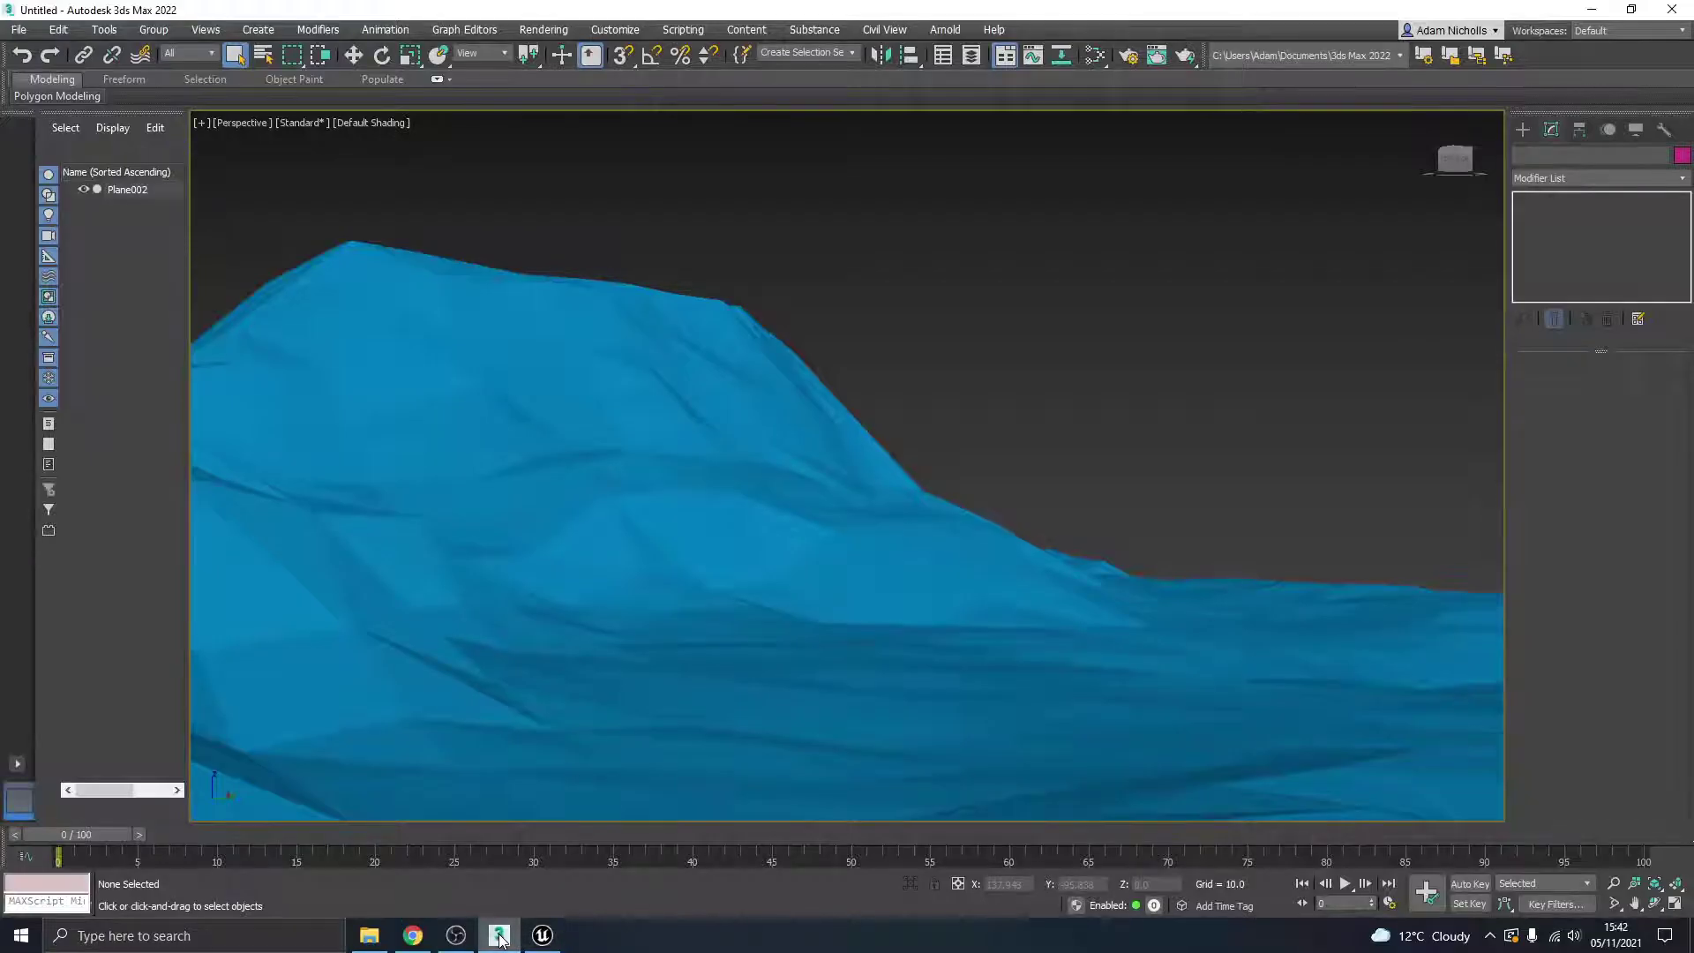
click(1094, 55)
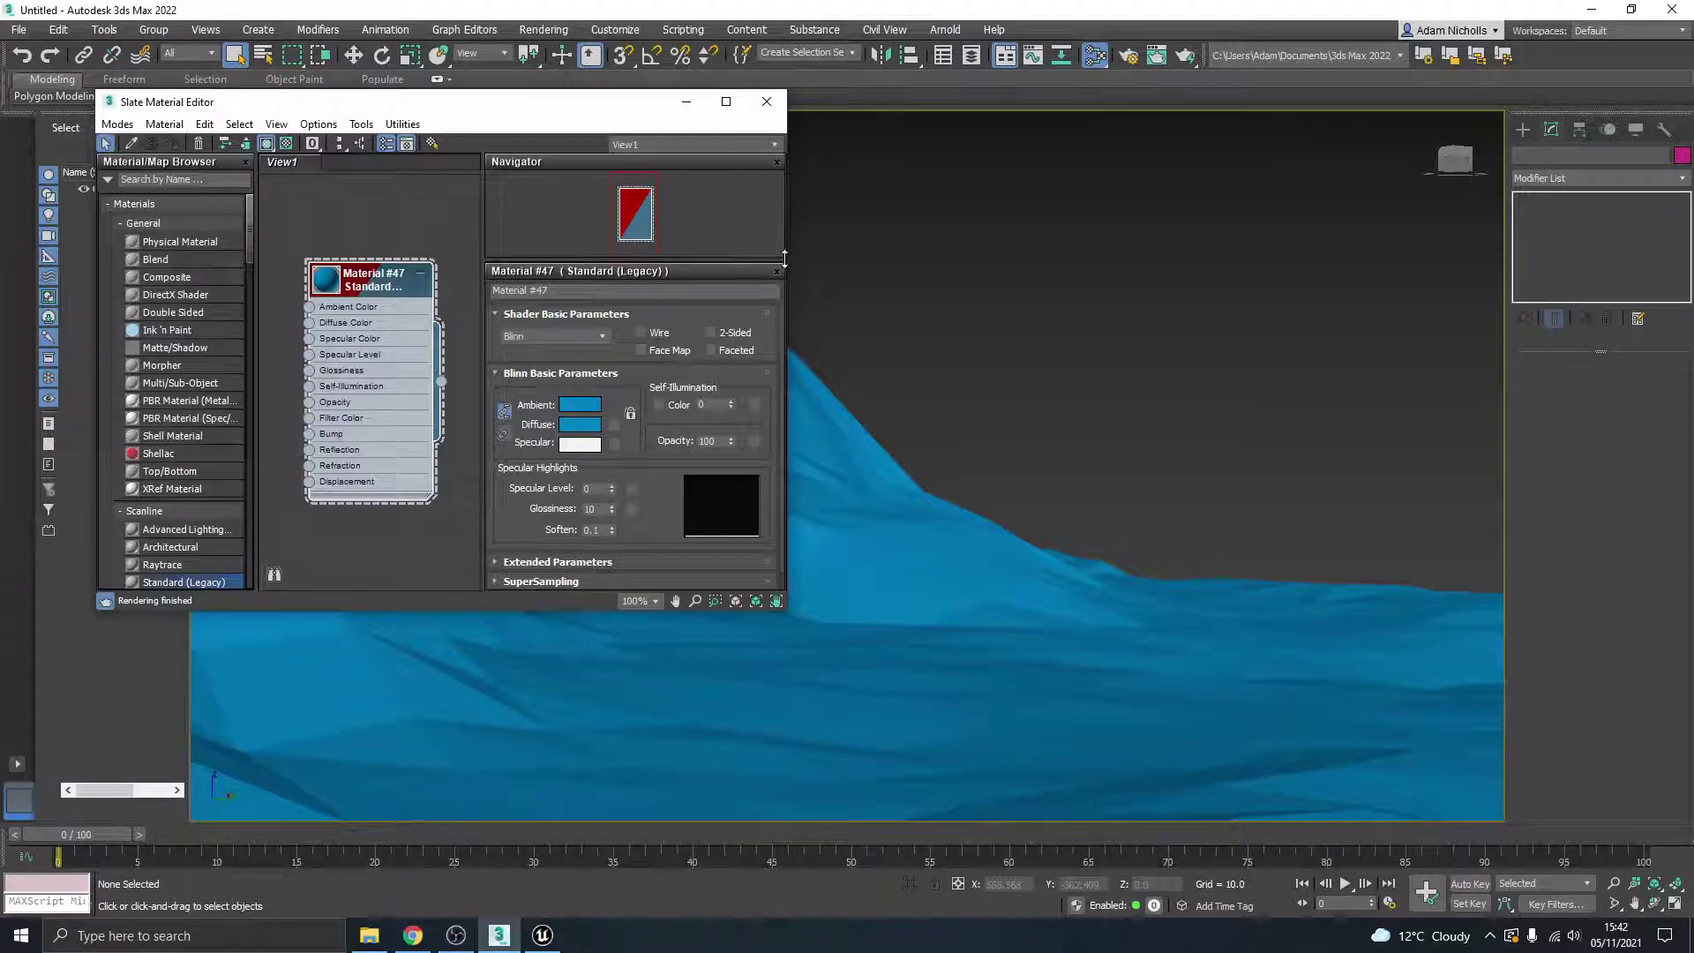
drag(368, 288, 368, 253)
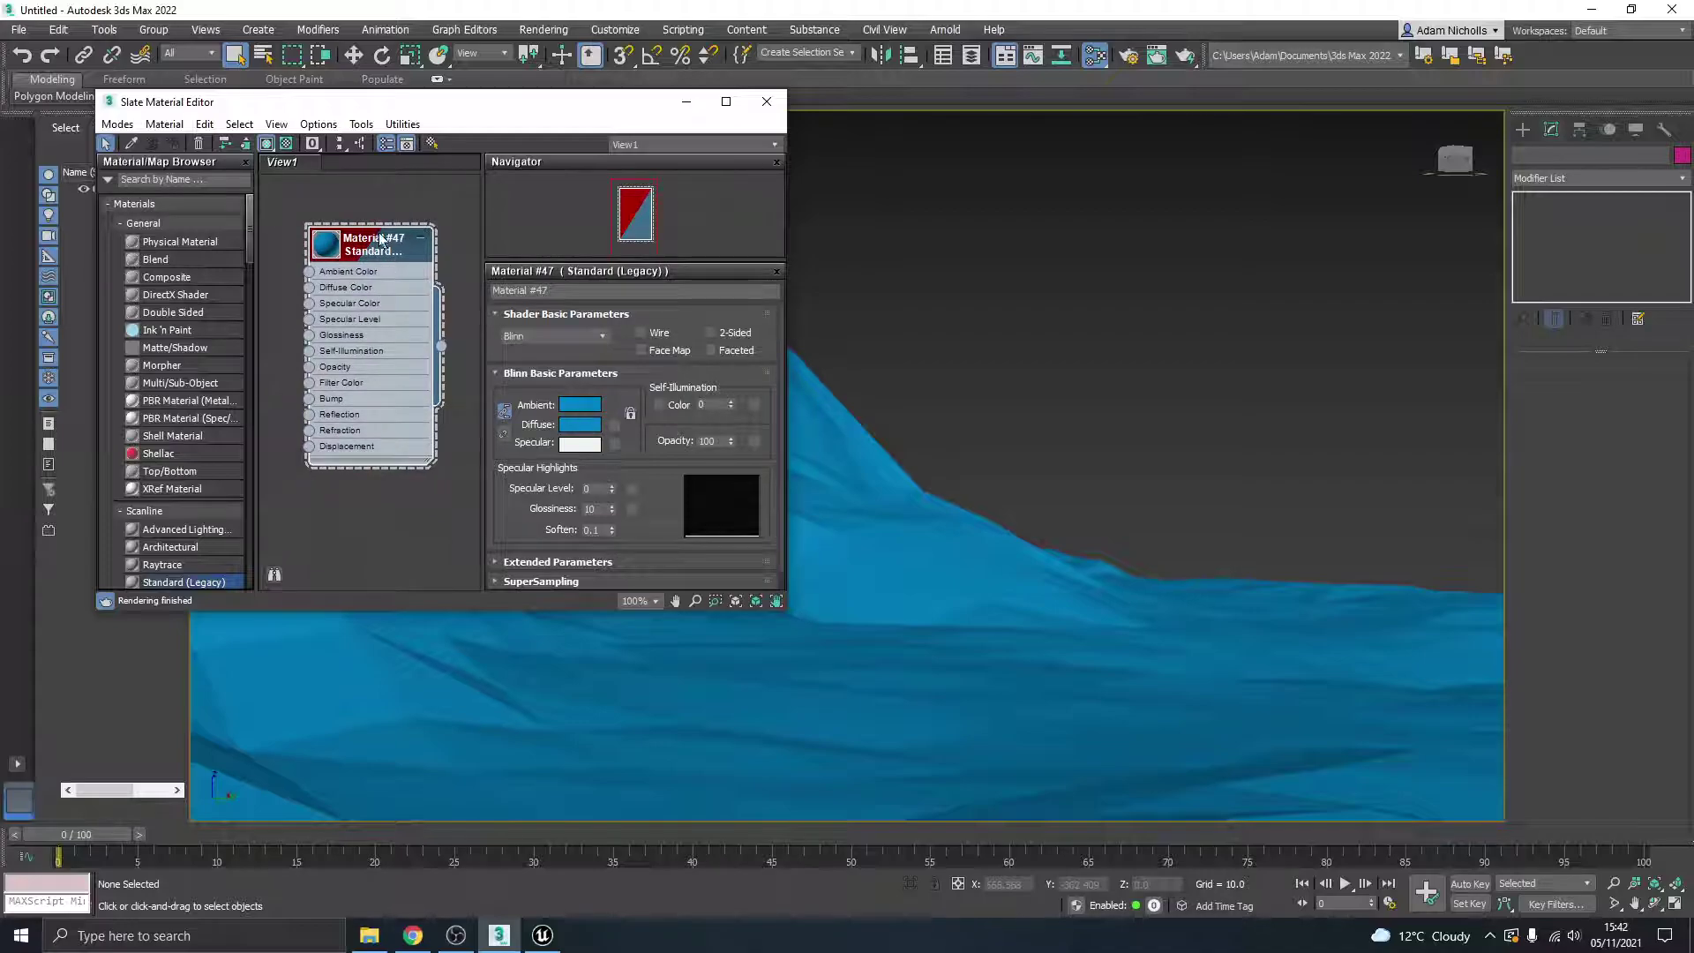
drag(379, 238, 361, 238)
click(767, 101)
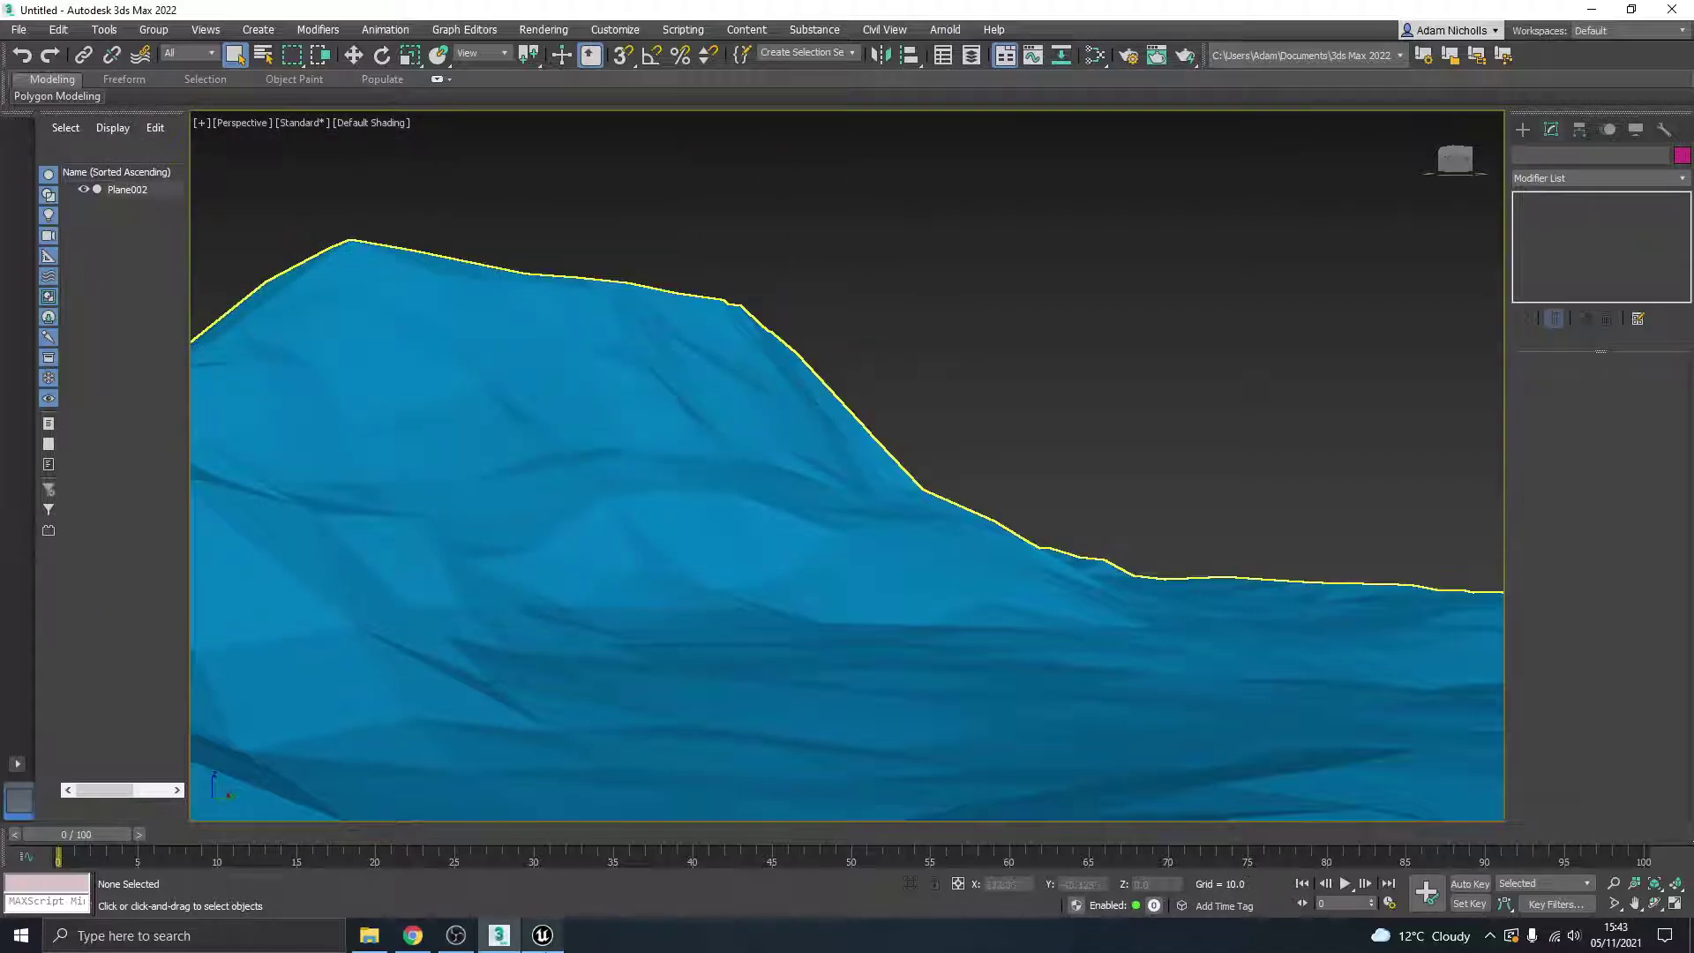
Step: Open Material_47 from the Content Browser in the Material Editor
click(543, 935)
click(508, 723)
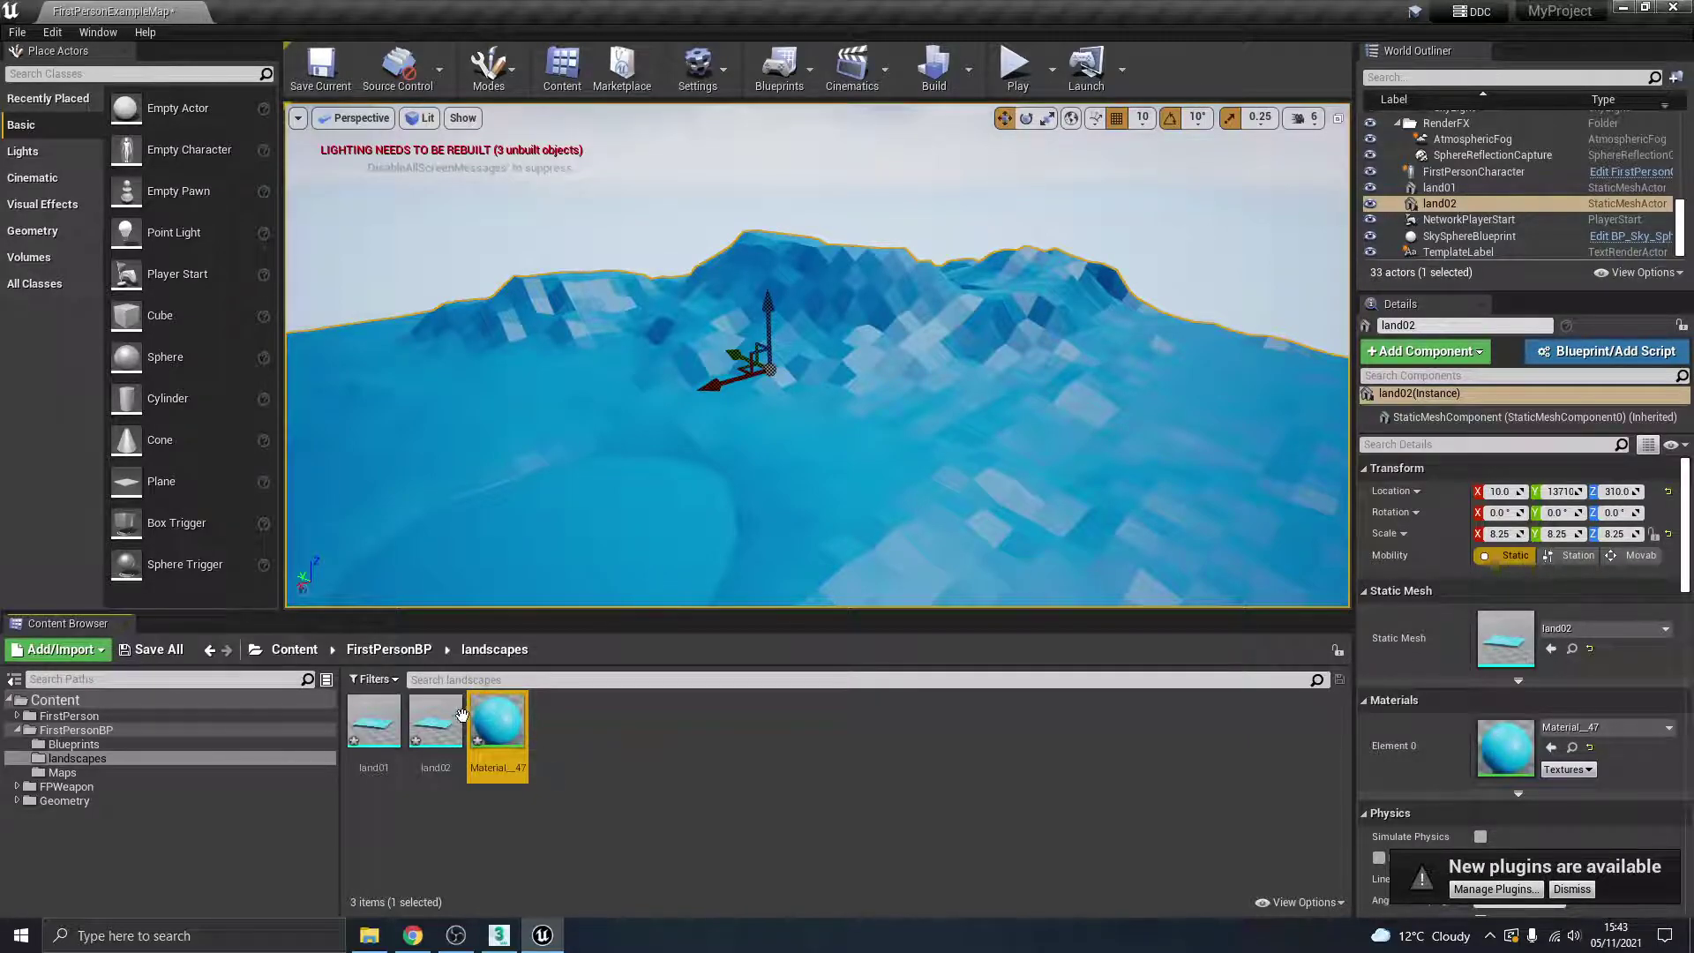
click(565, 744)
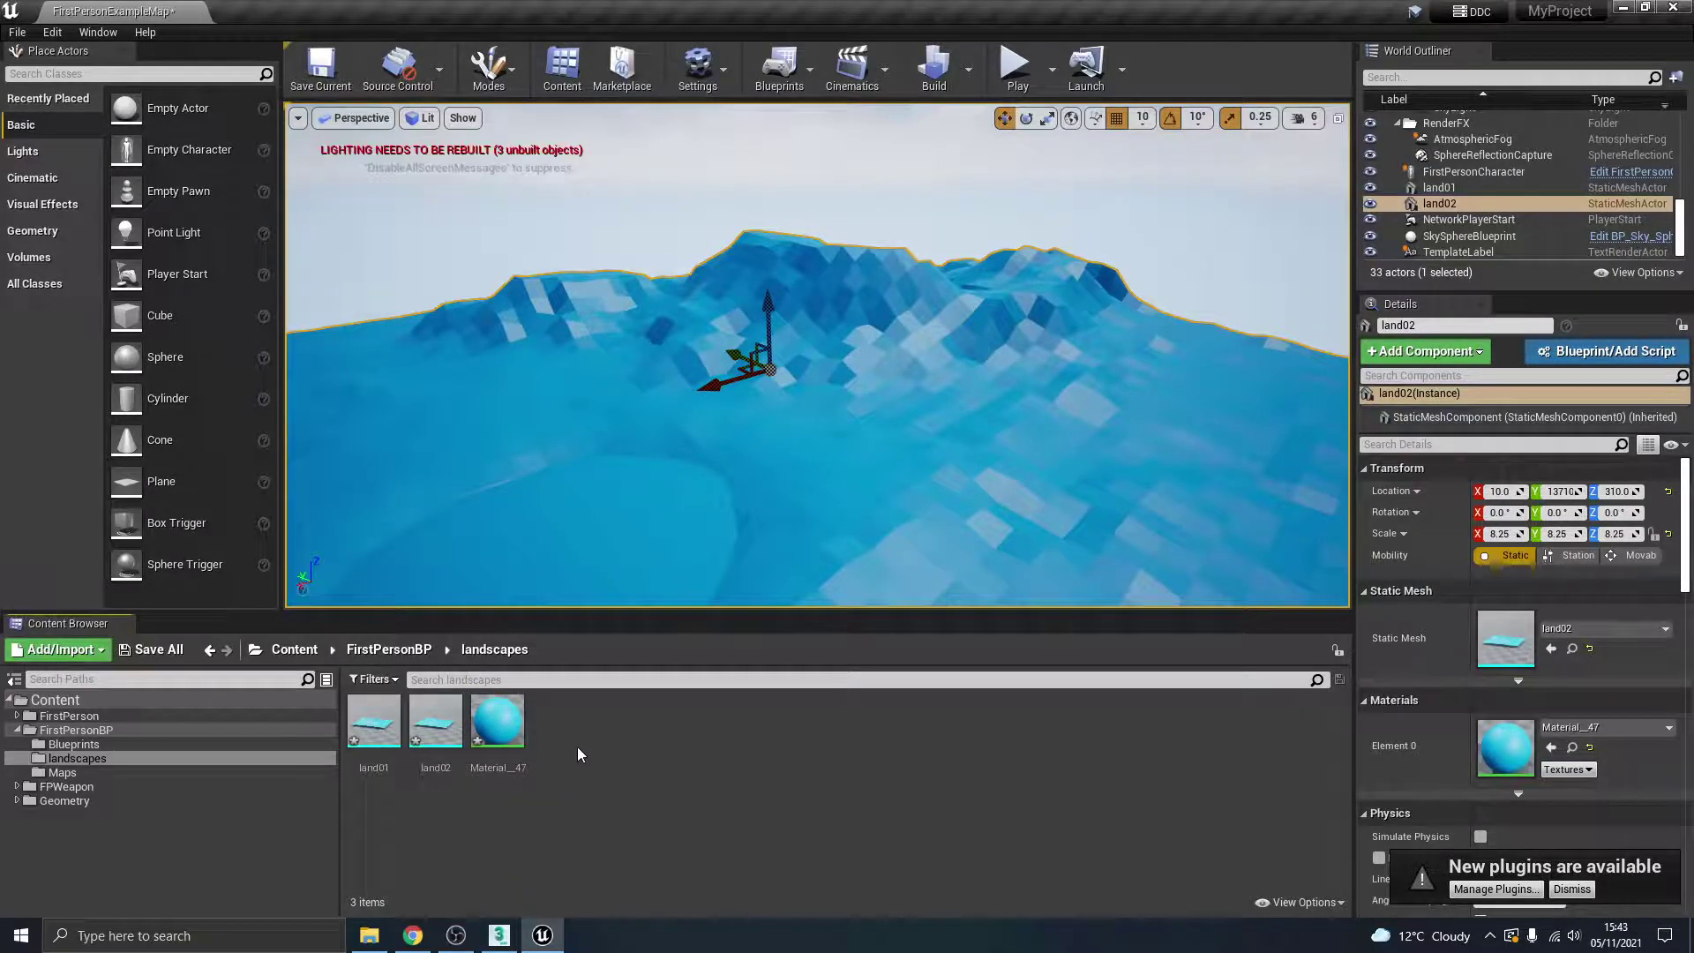
double_click(488, 731)
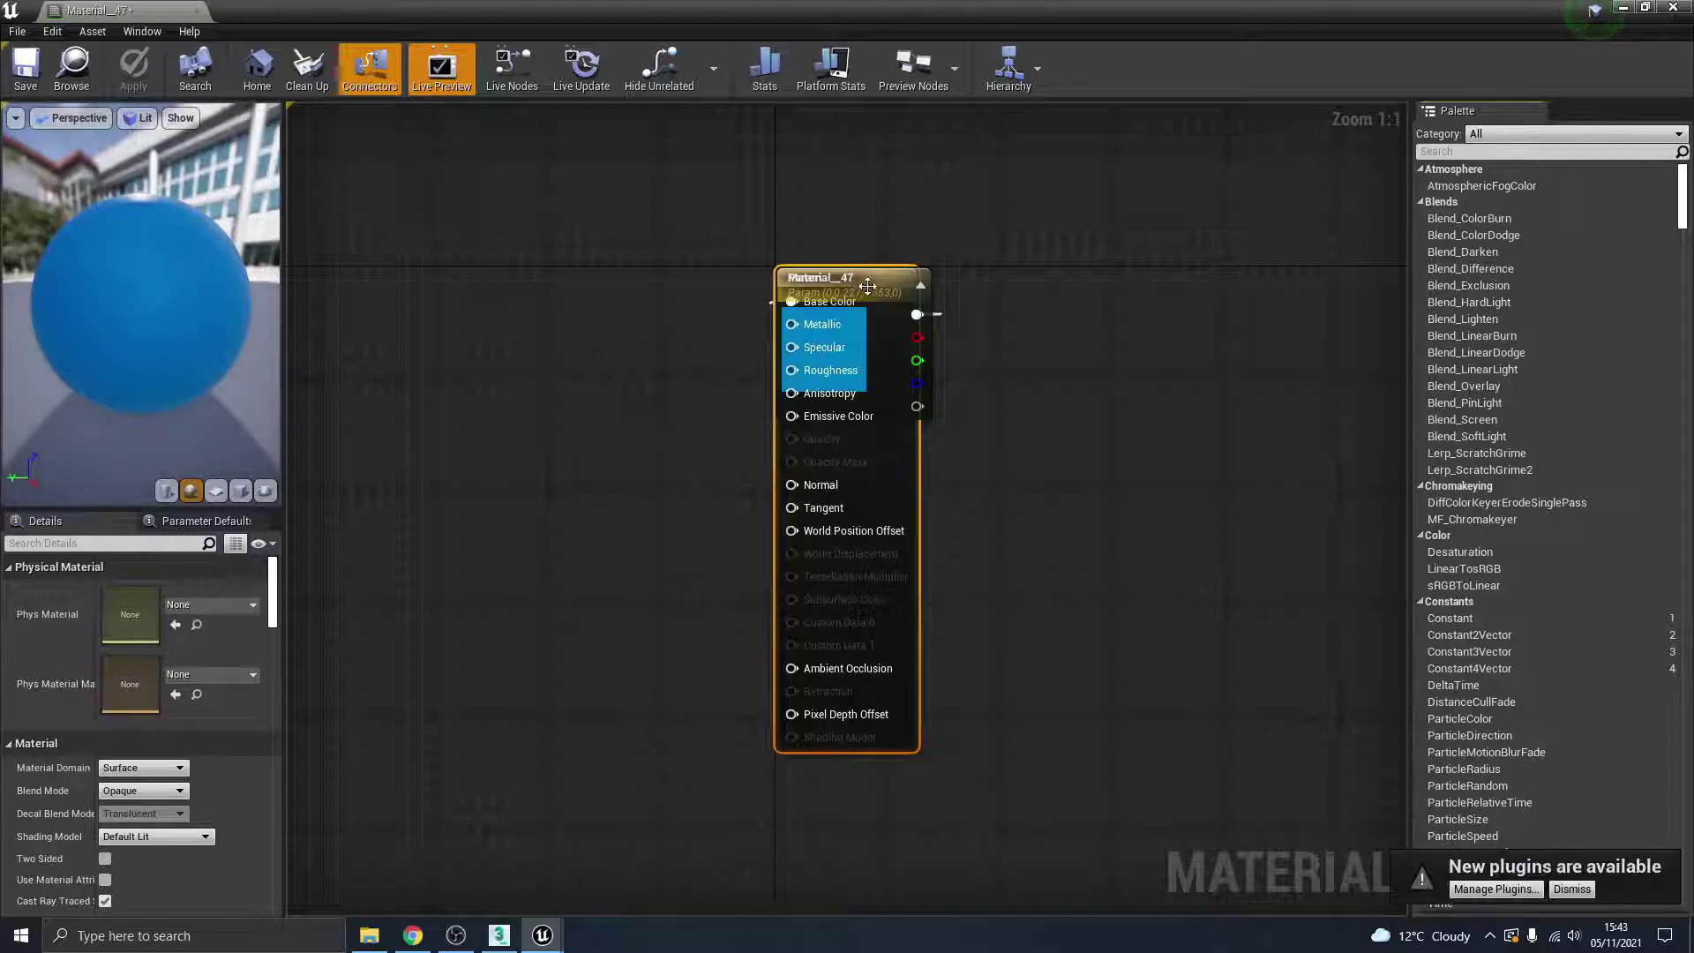
Step: Spread the Param and Material_47 result nodes apart and align them in the graph
drag(878, 274, 1191, 185)
drag(899, 278, 842, 262)
drag(1148, 198, 1092, 227)
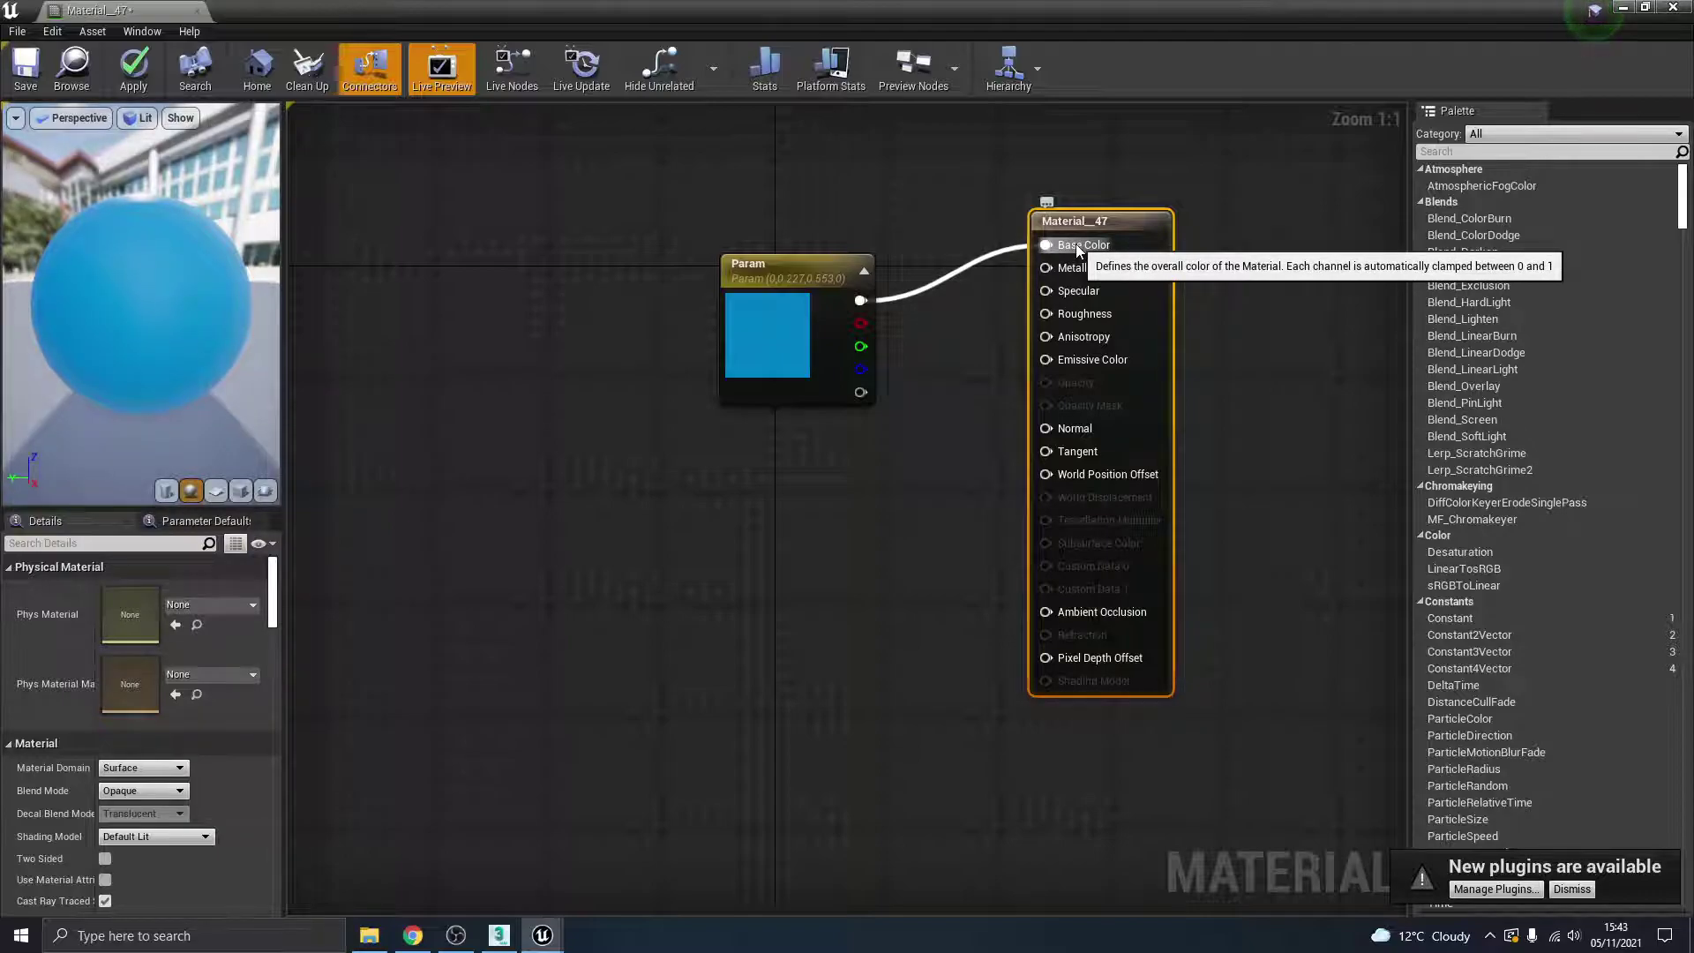
drag(805, 277, 802, 235)
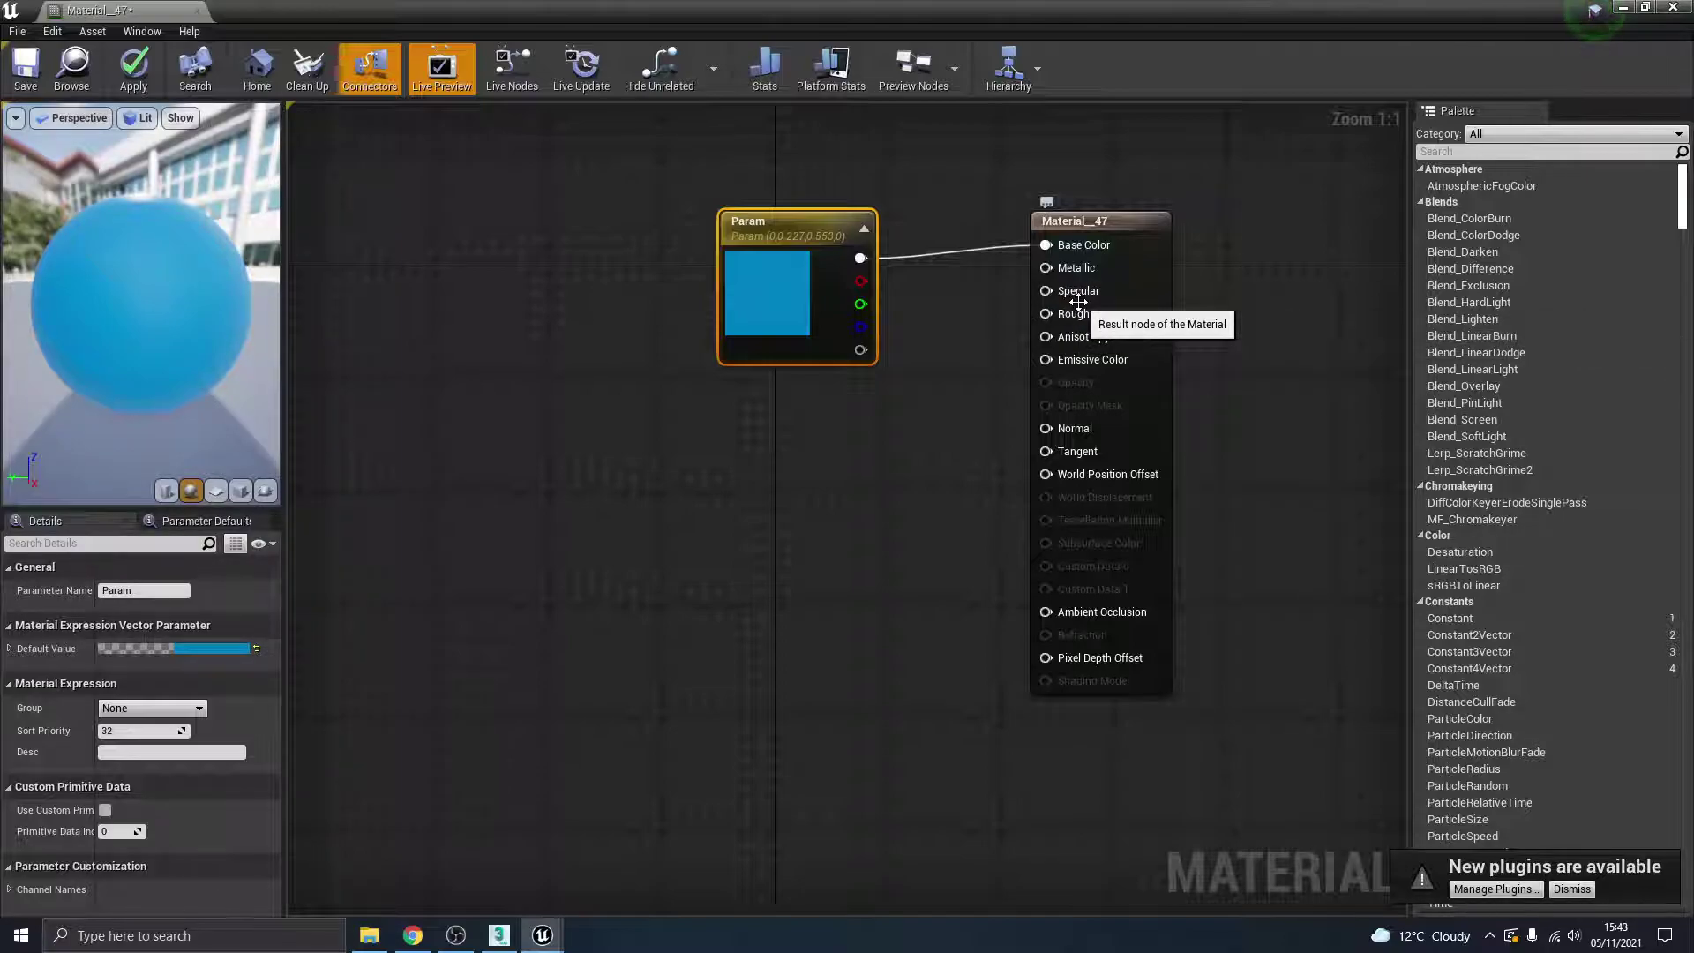
Step: Add a Constant node wired into Material_47's Roughness input
drag(1045, 314, 776, 509)
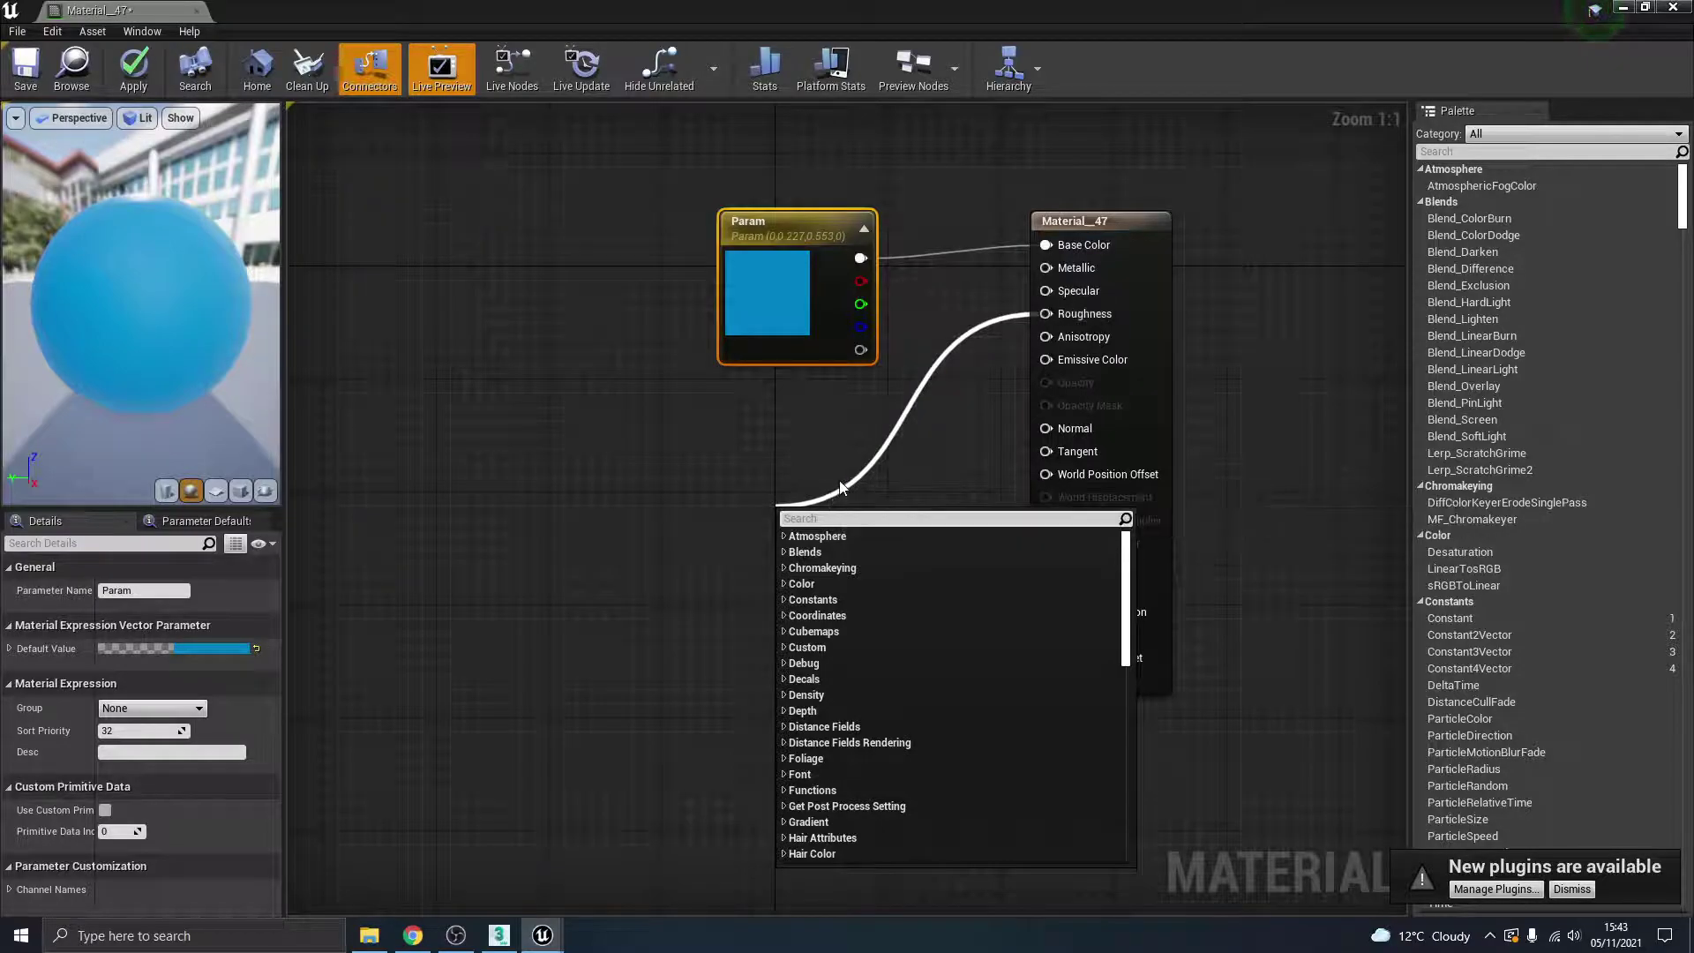
text(constnat)
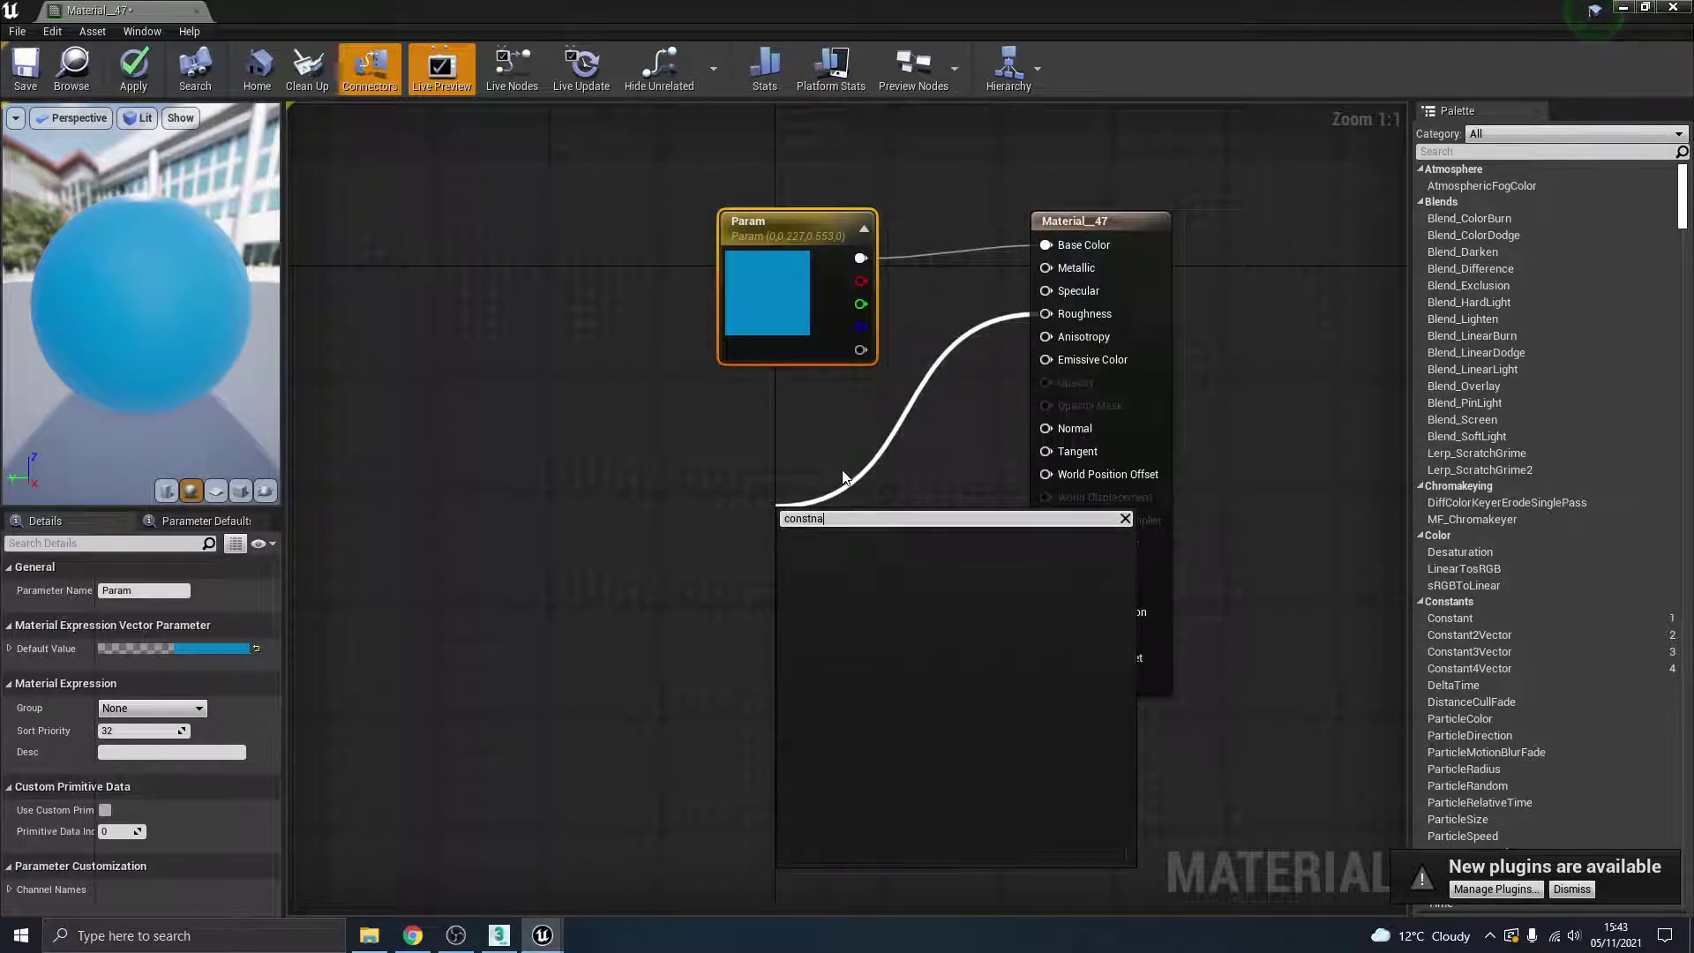
key(BackSpace)
key(BackSpace)
key(BackSpace)
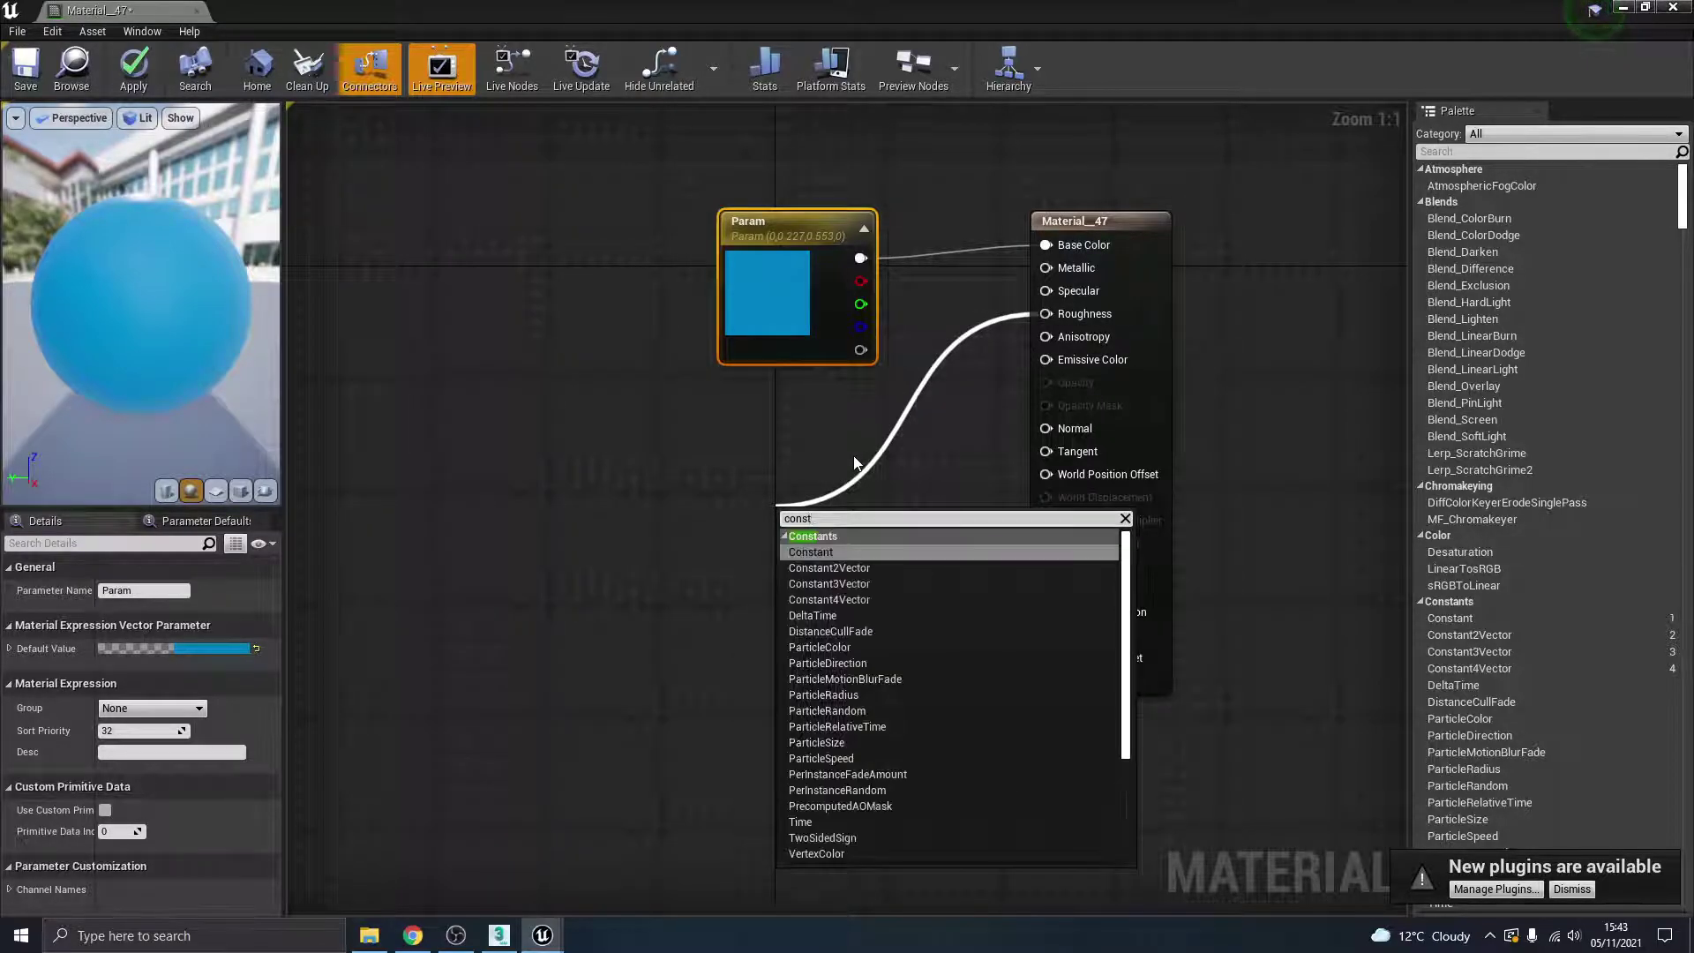
click(819, 552)
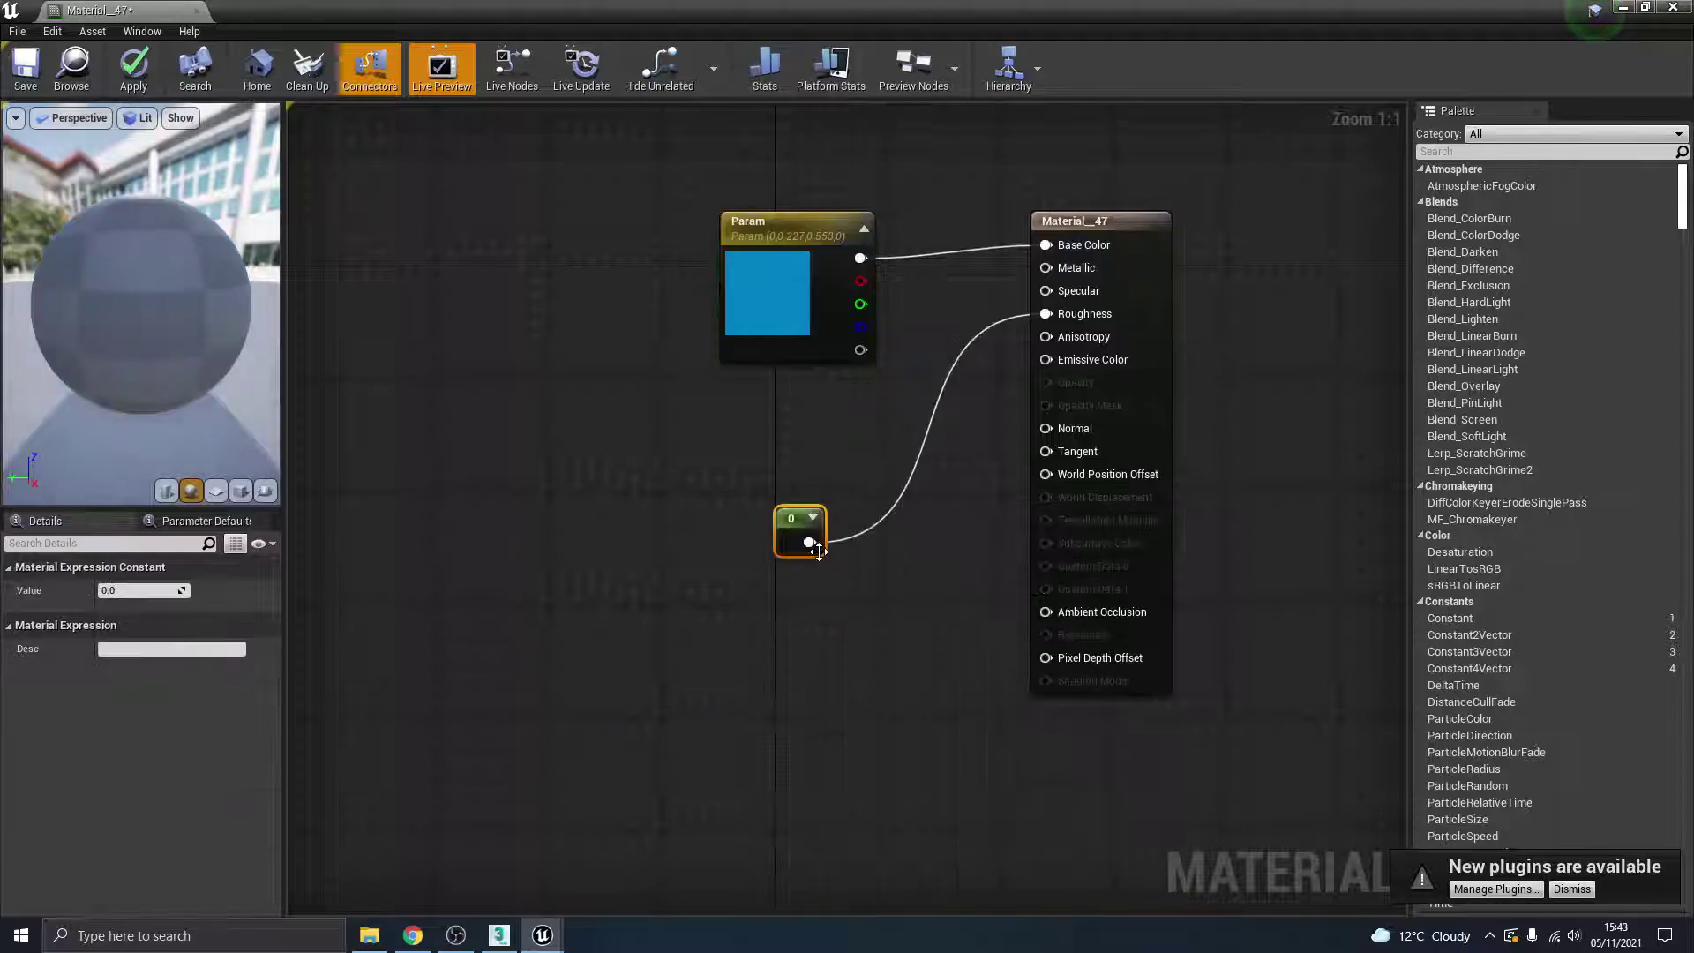
drag(806, 532, 863, 489)
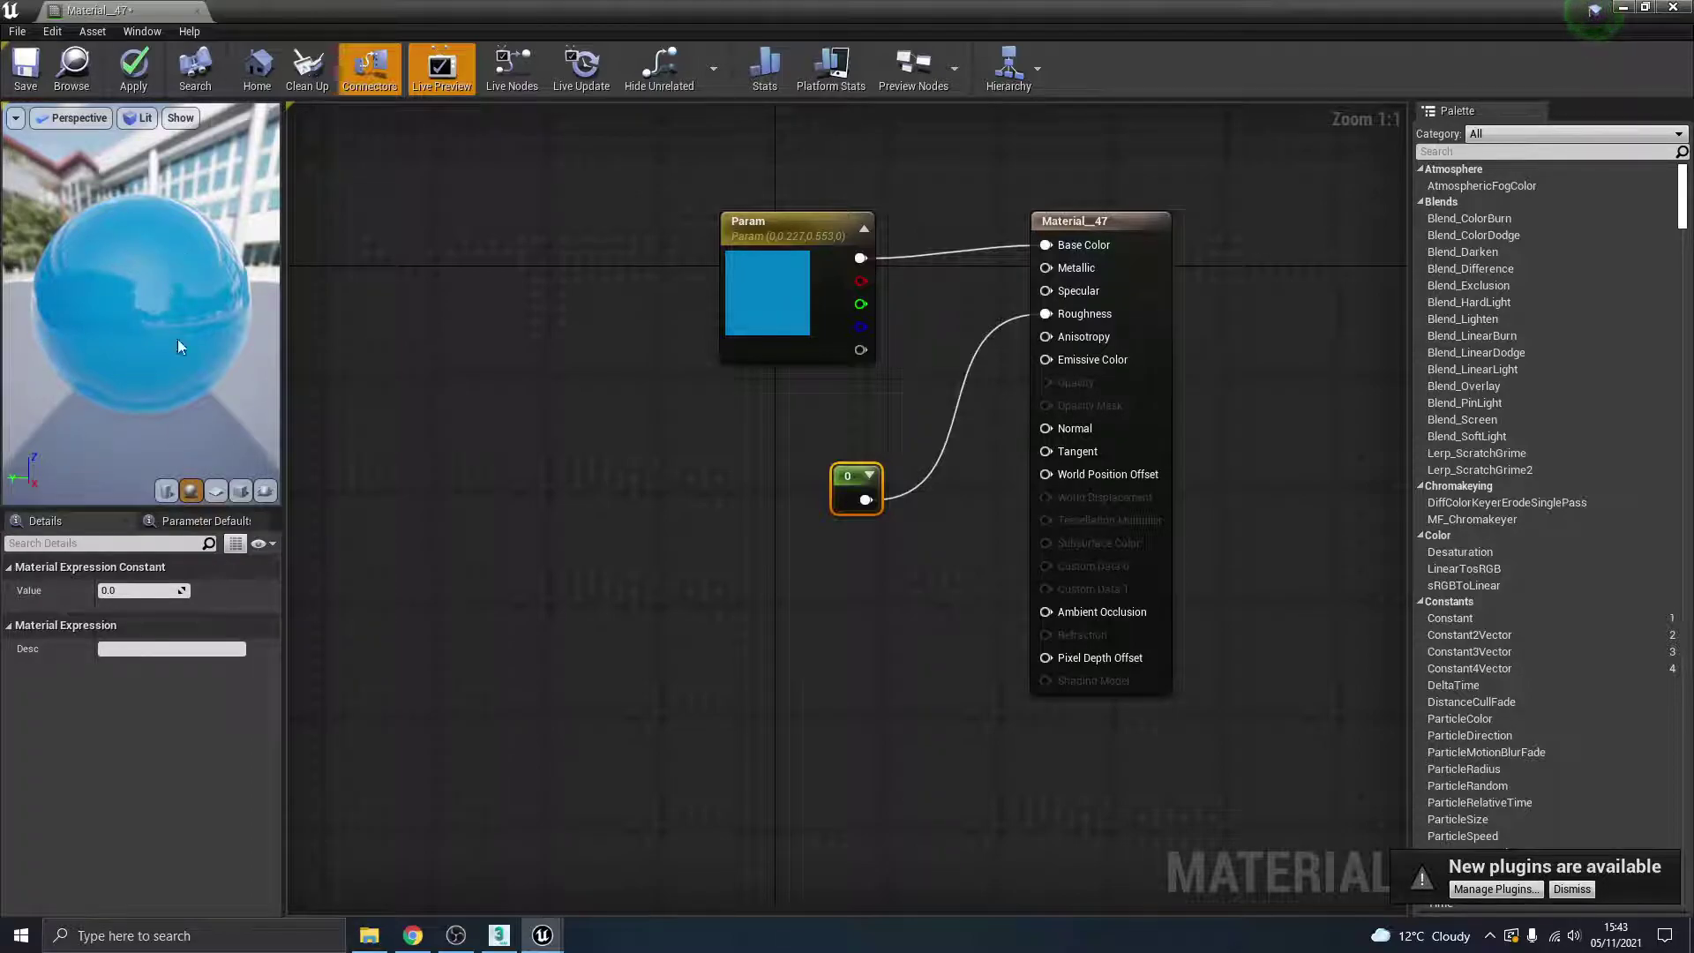
Step: Set the Roughness constant's value to 1.0 and save Material_47
click(156, 588)
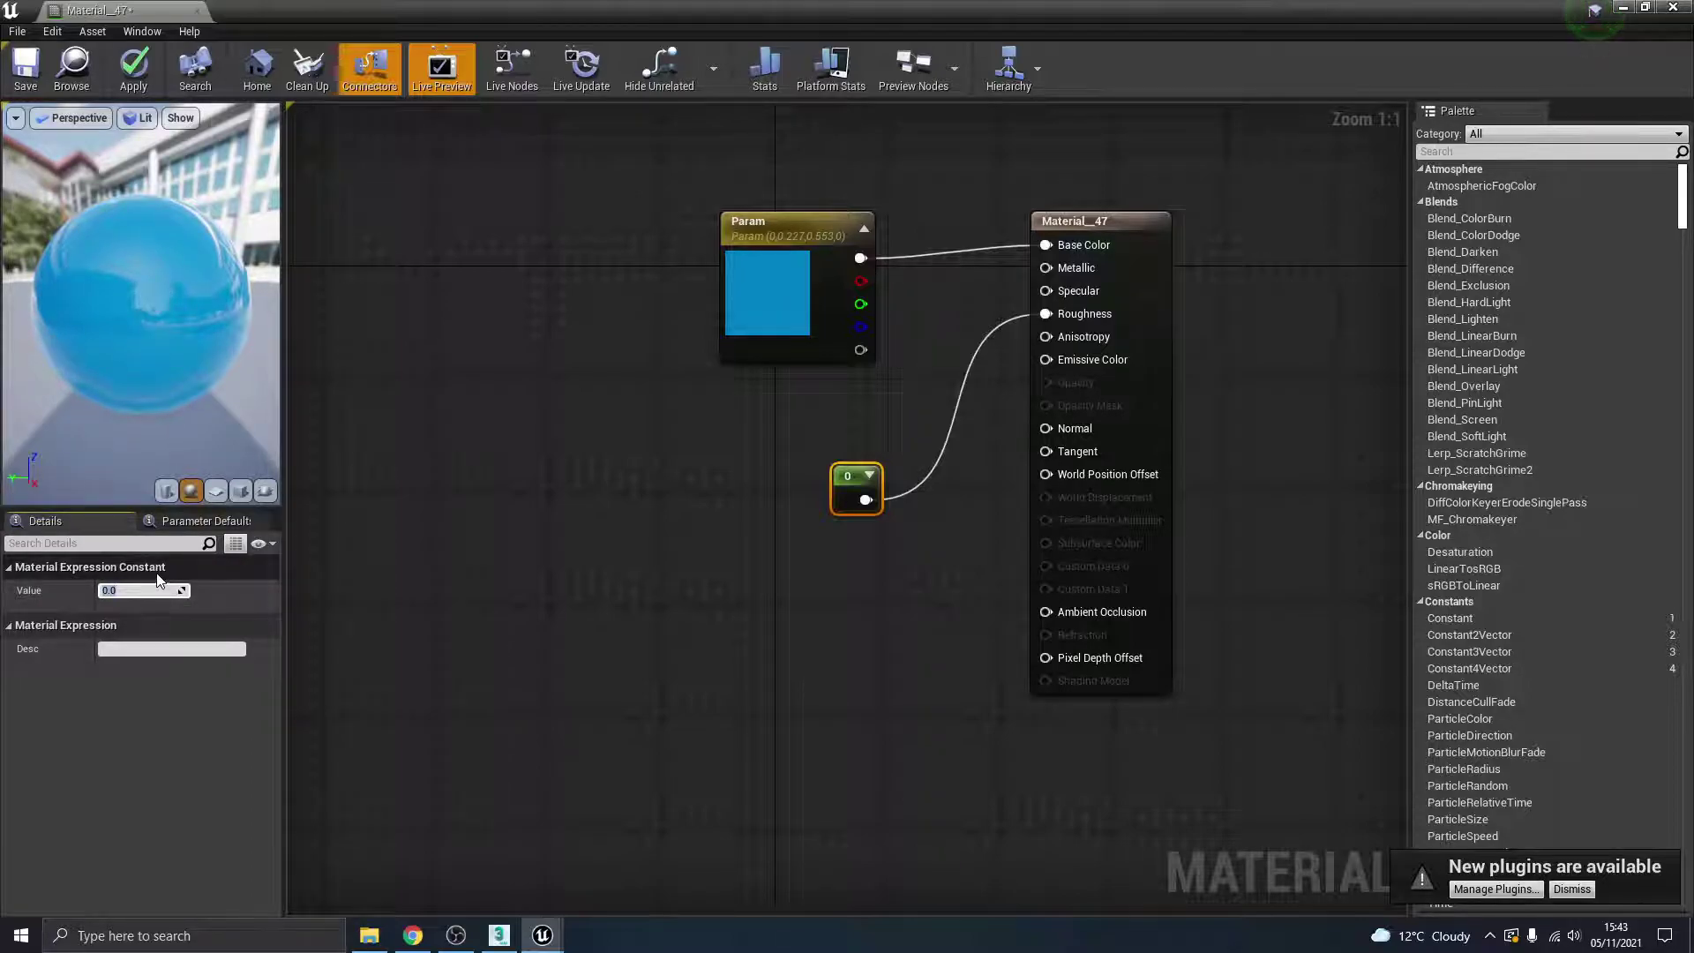
key(Return)
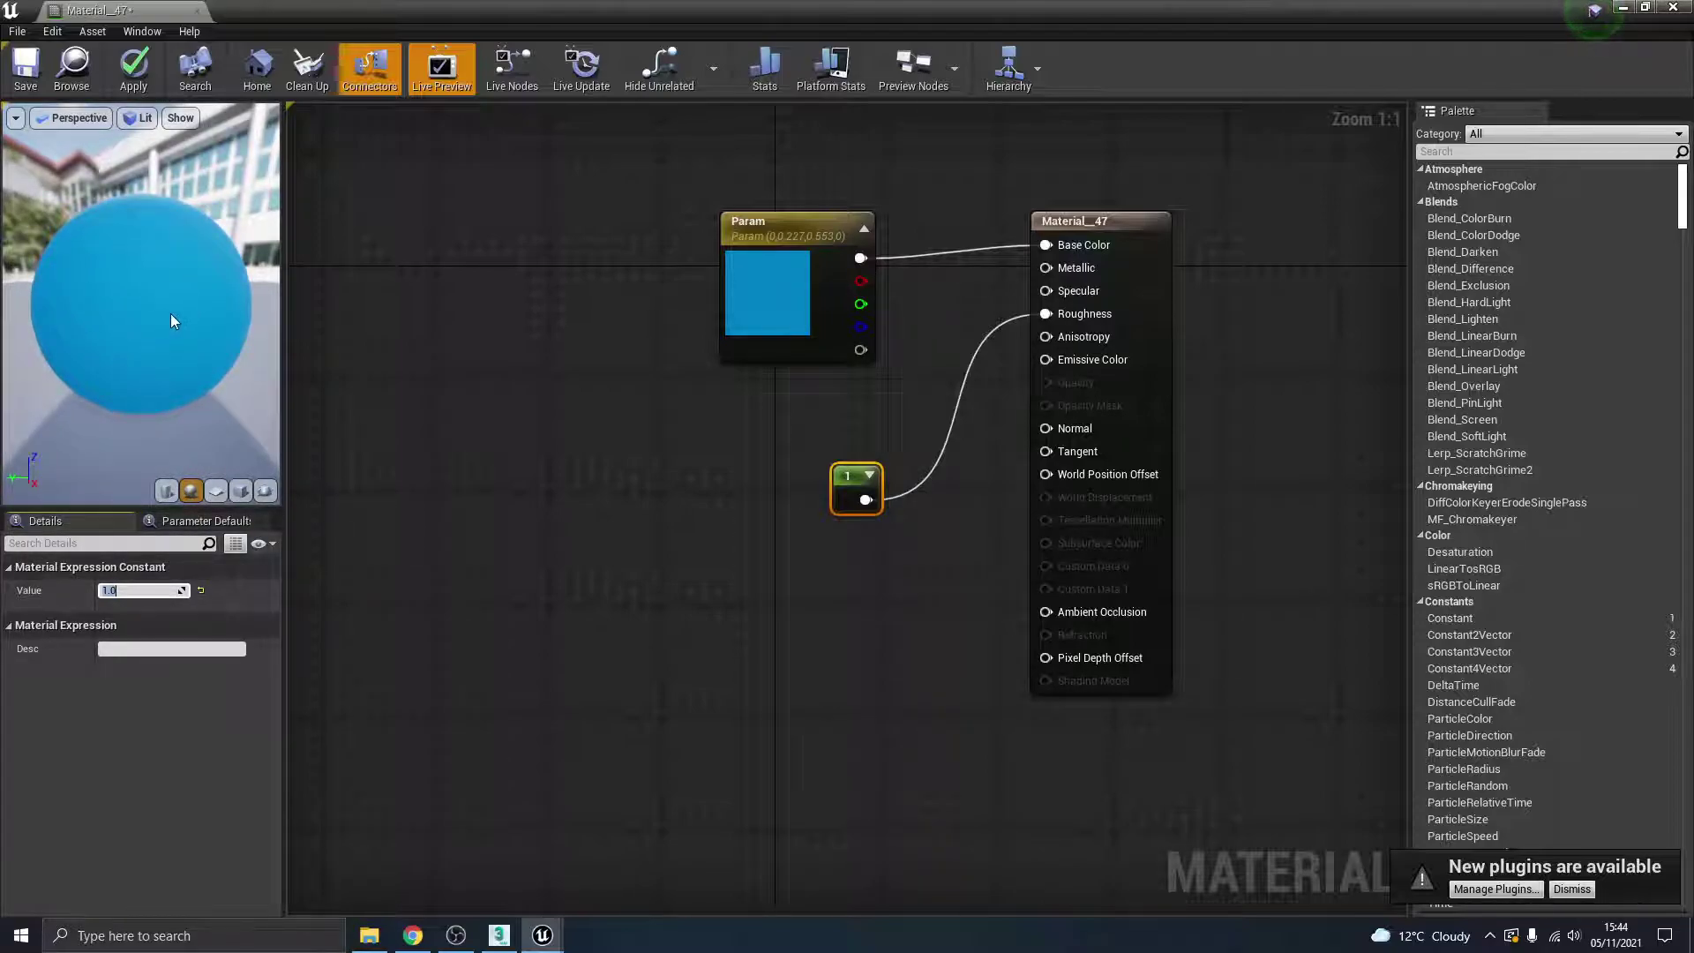
drag(854, 498, 812, 456)
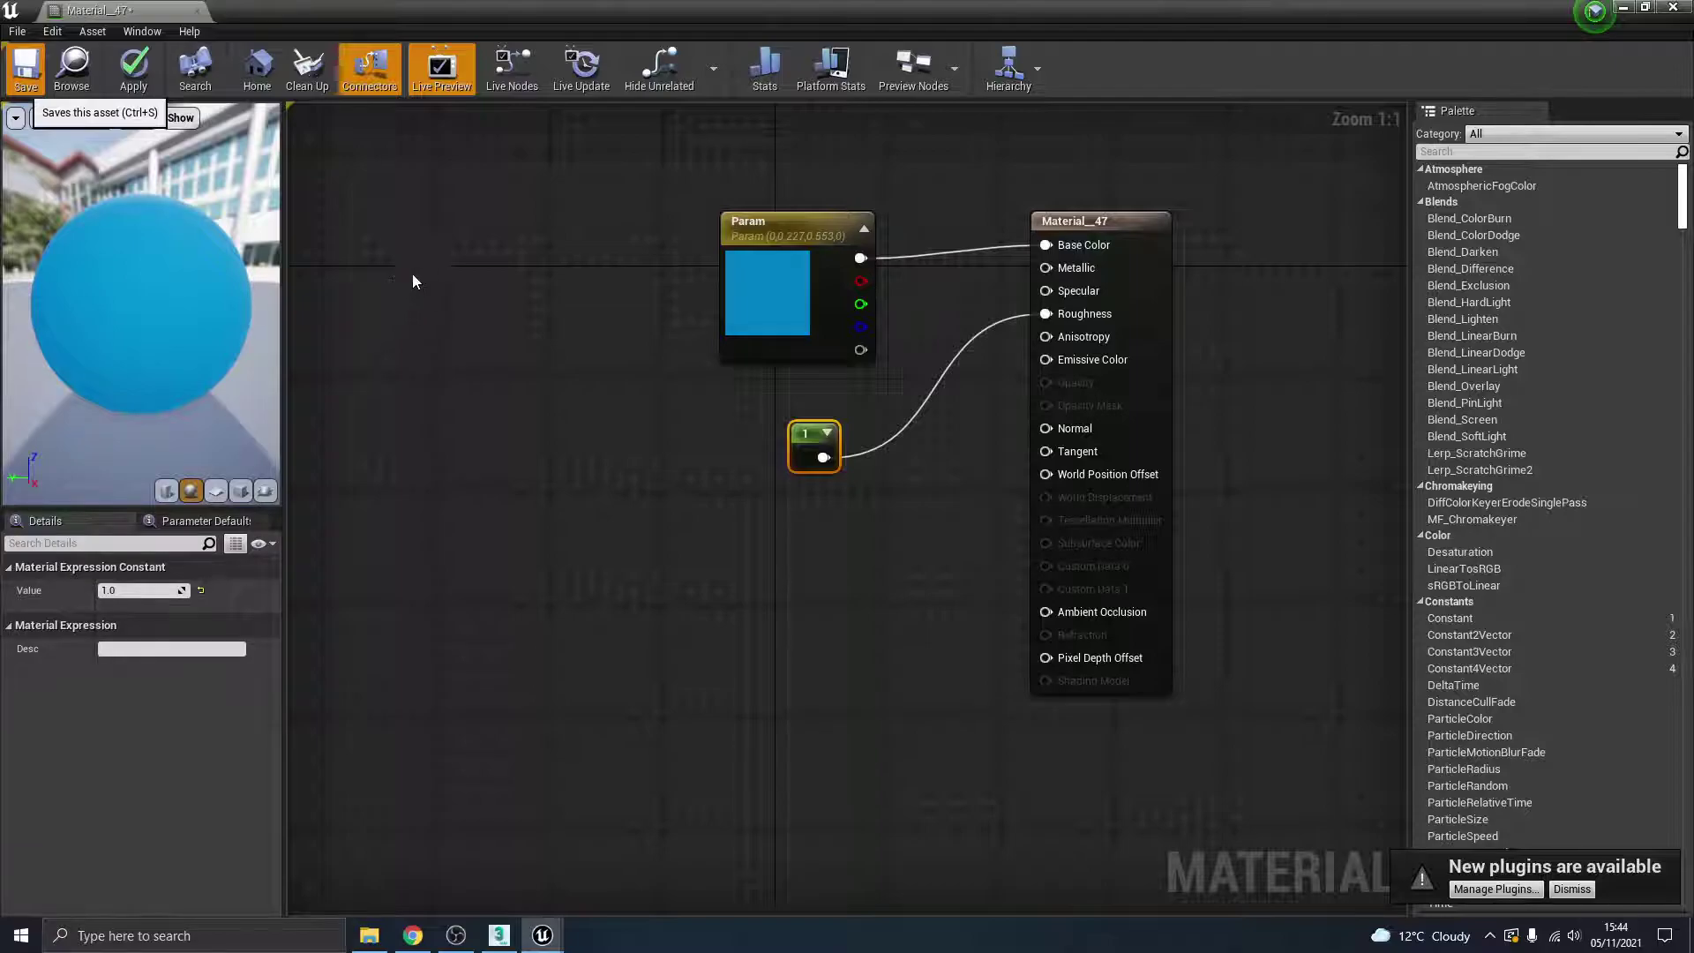
key(ctrl+s)
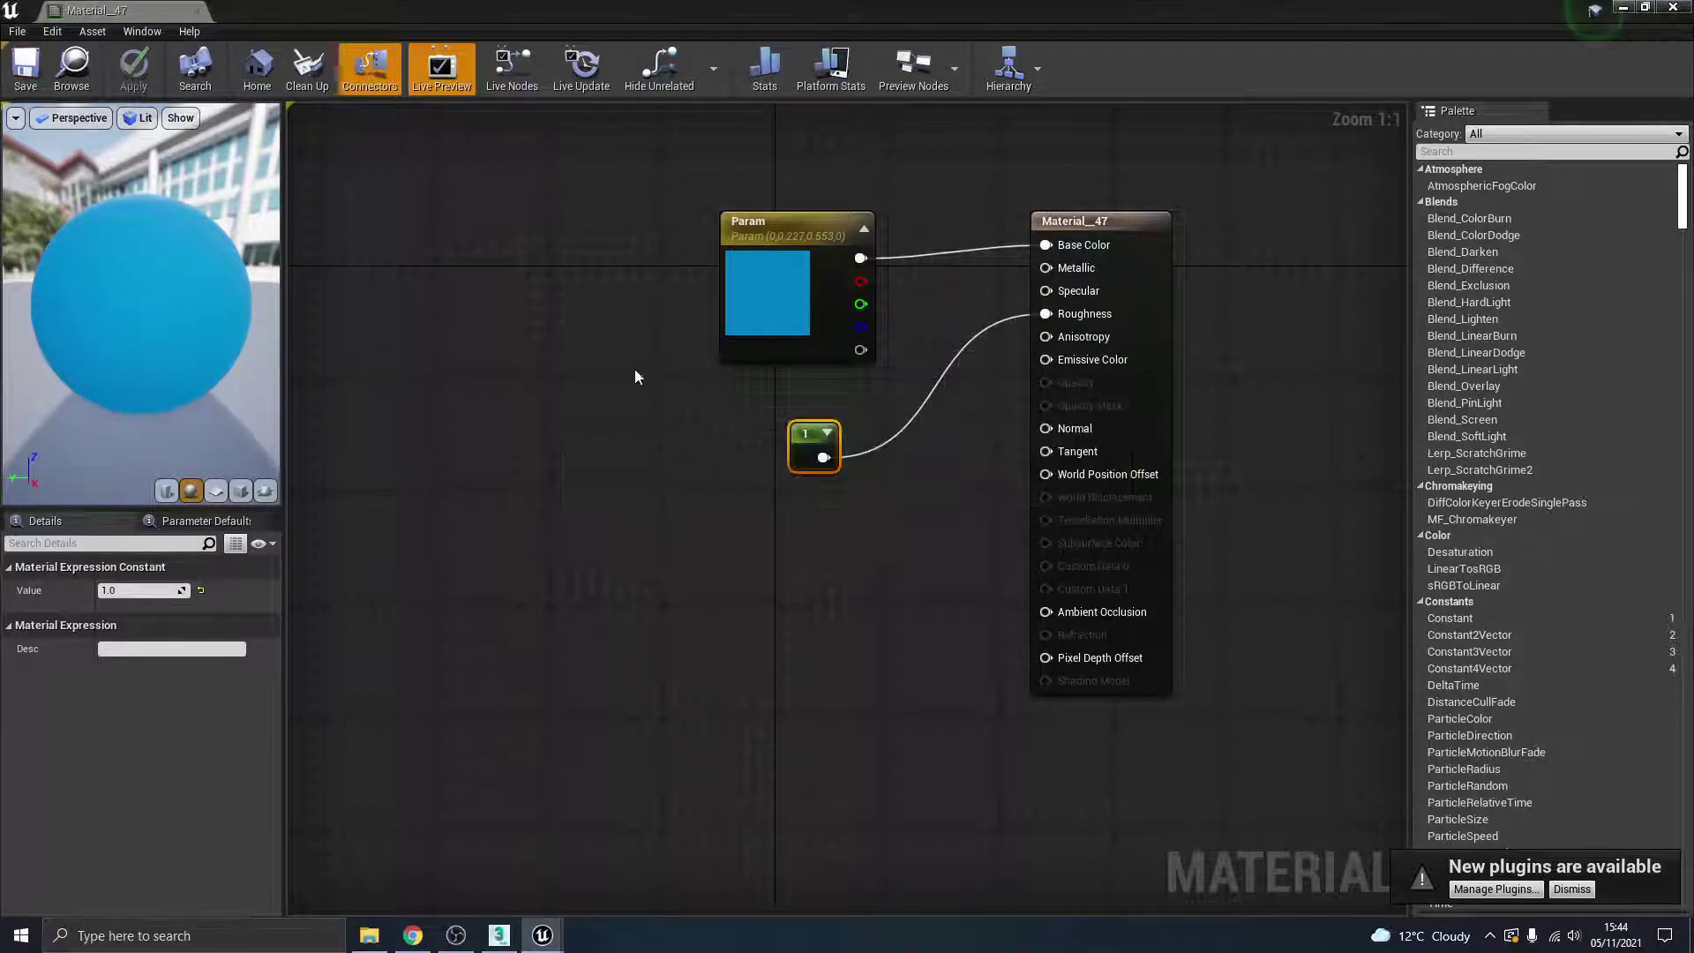
Step: Close the material editor and turn the view onto land02's matte faceted hills
click(197, 12)
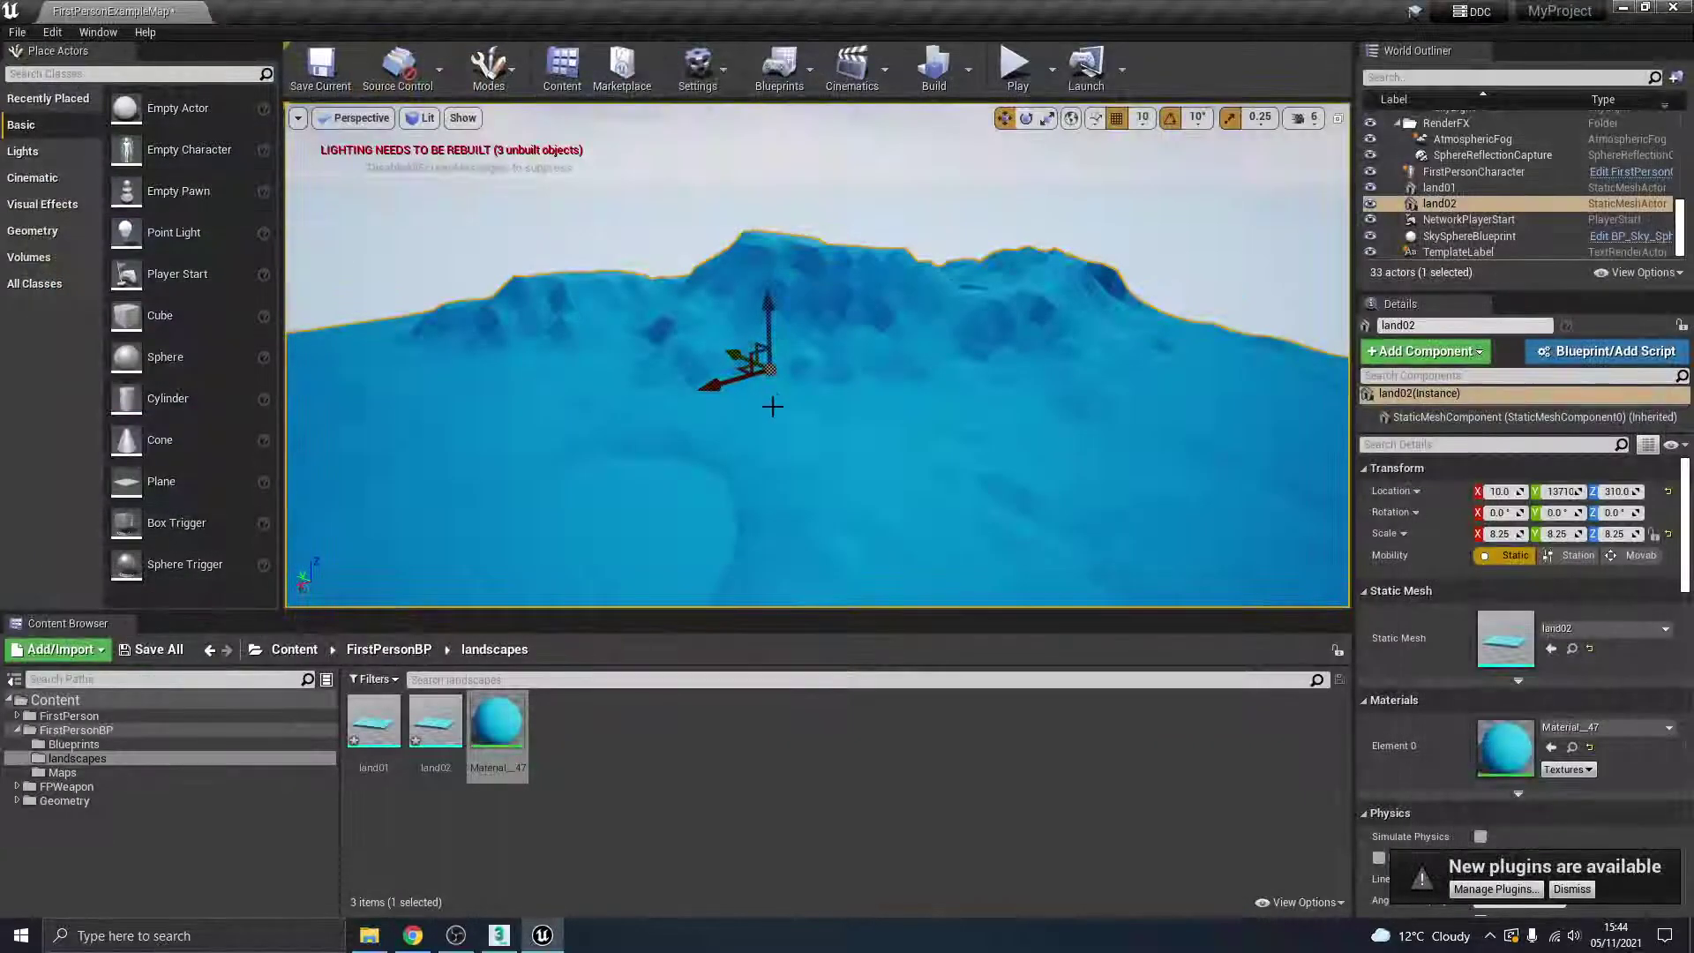
right_drag(816, 408, 839, 374)
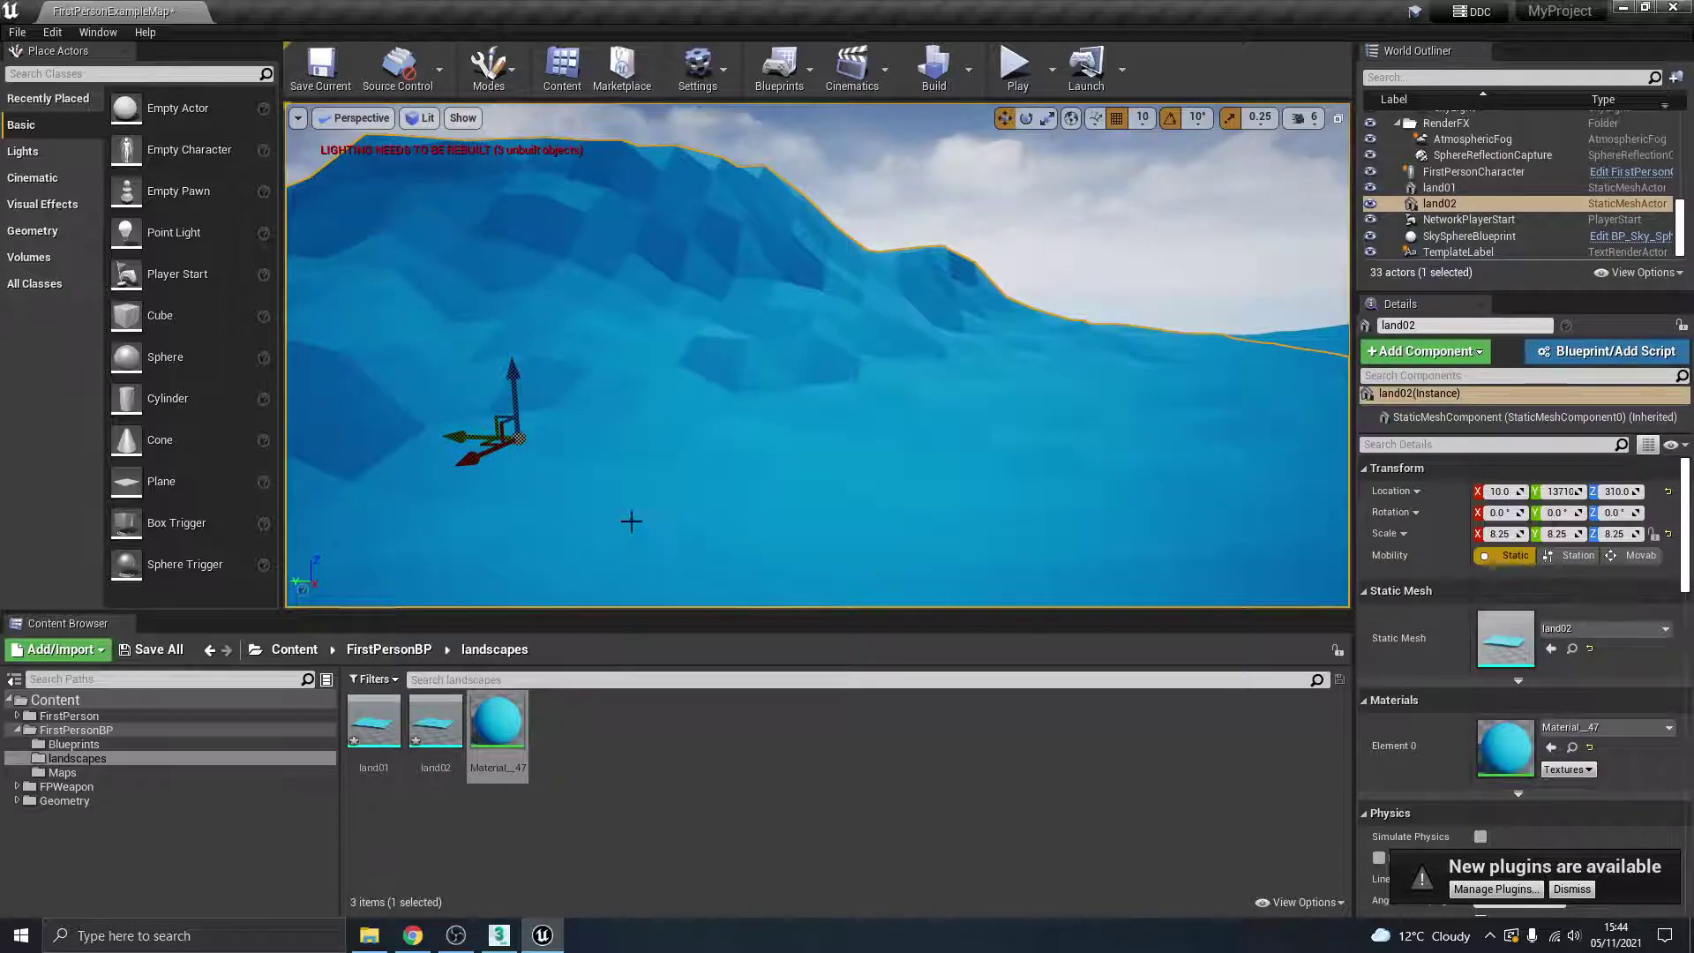
Step: Switch via the taskbar to the Google Images results for 'low poly game environment'
click(496, 937)
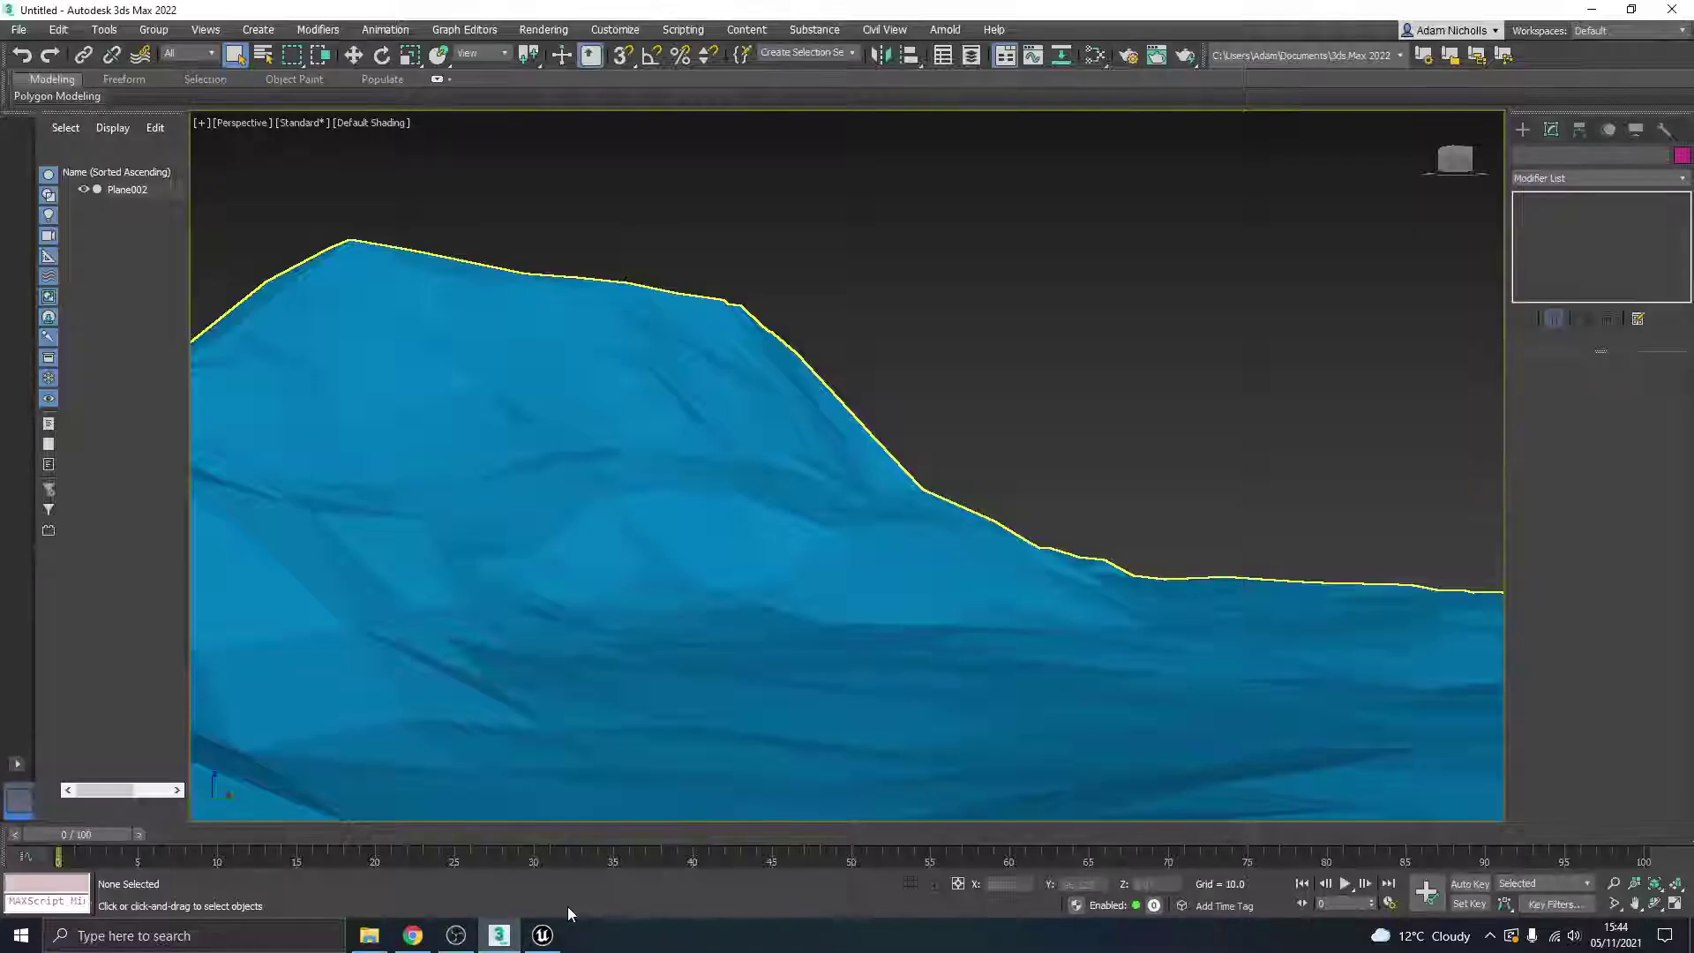
click(491, 938)
click(412, 935)
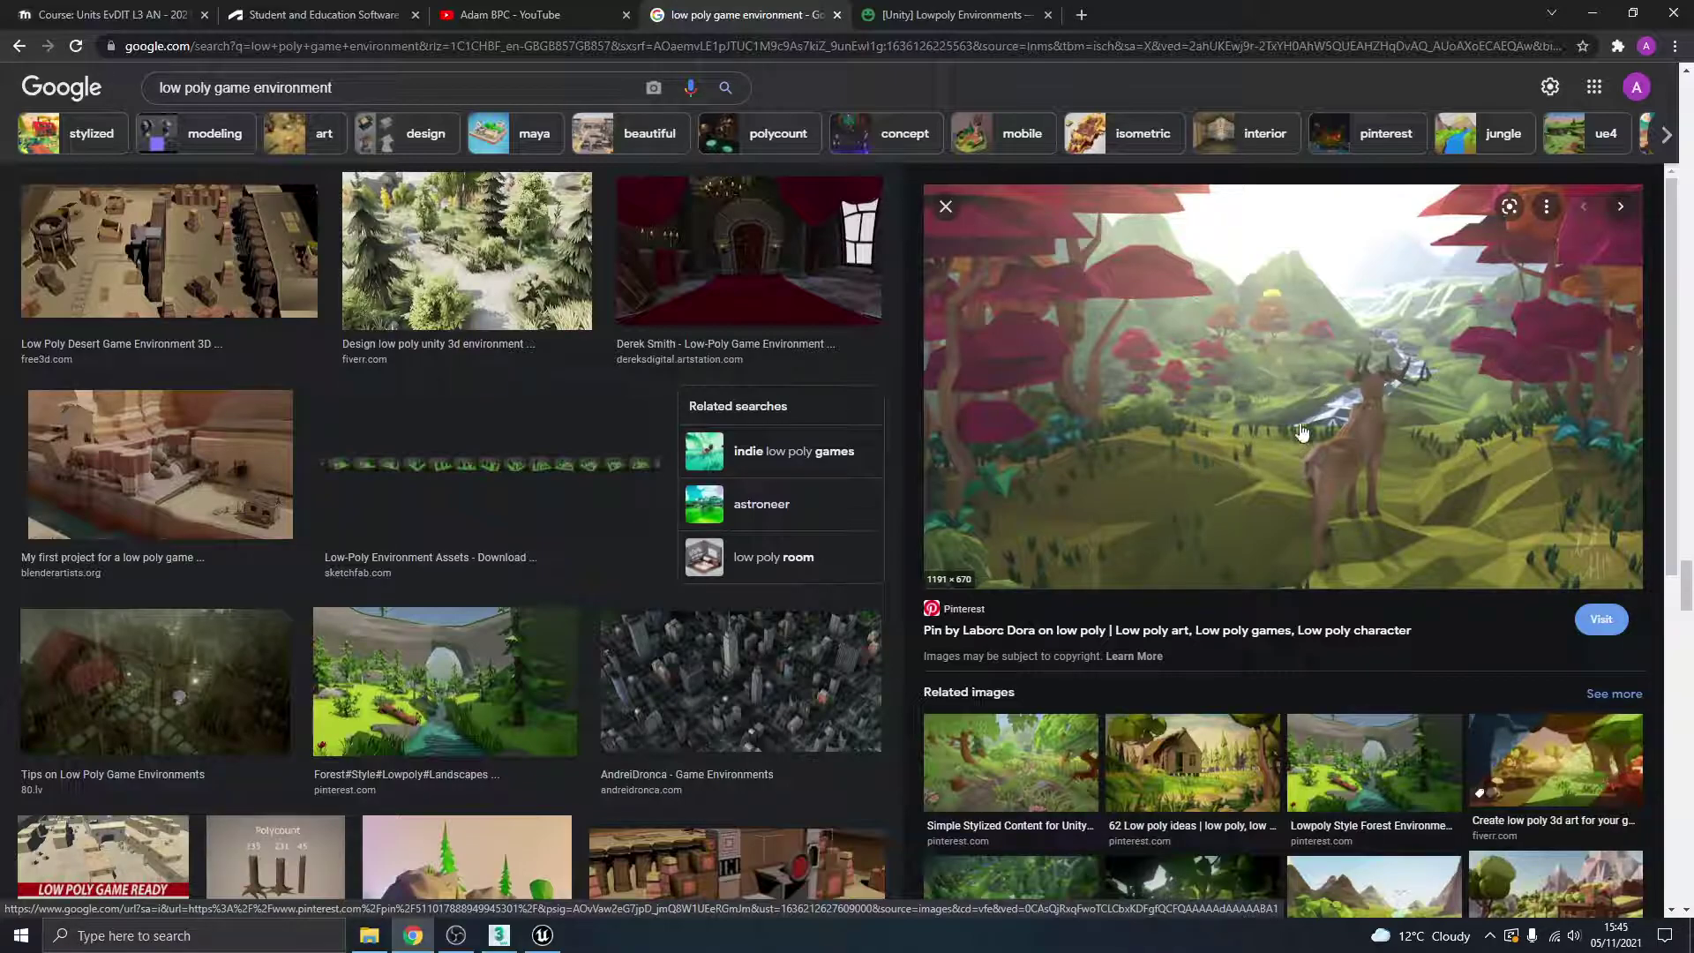
Step: Return to the Unreal level and pull the camera back from the terrain
click(490, 938)
click(543, 935)
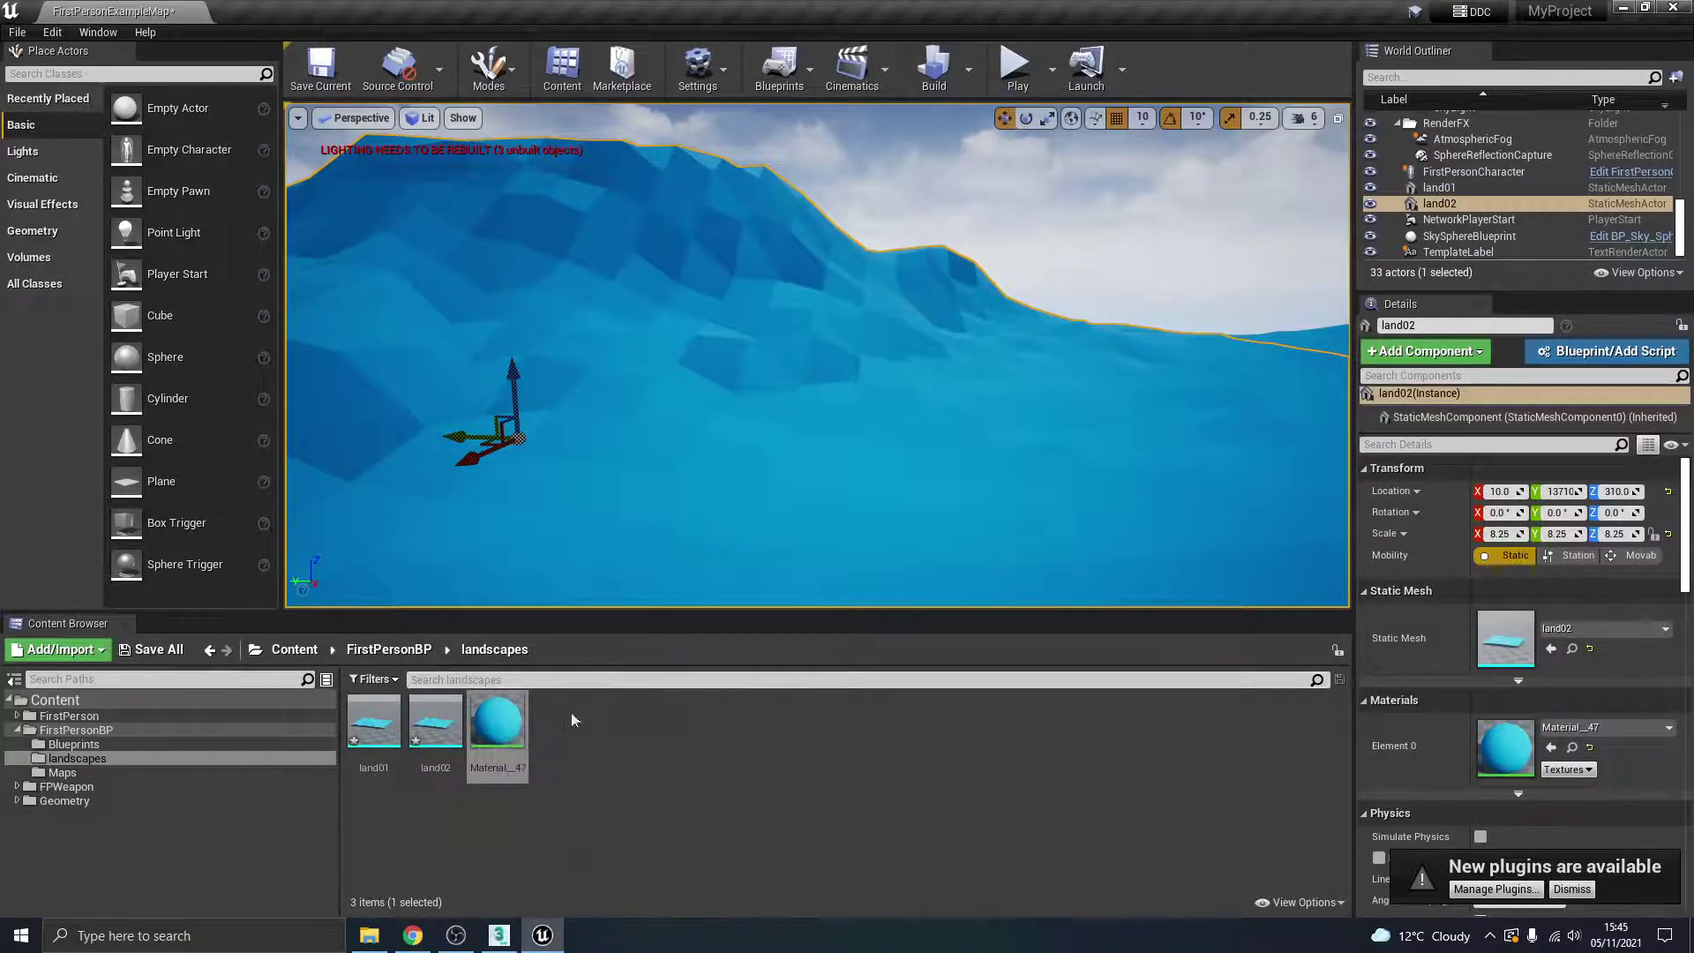
right_drag(726, 500, 657, 548)
Step: Reopen Material_47, nudge its Constant node, and close the editor applying the changes
double_click(497, 719)
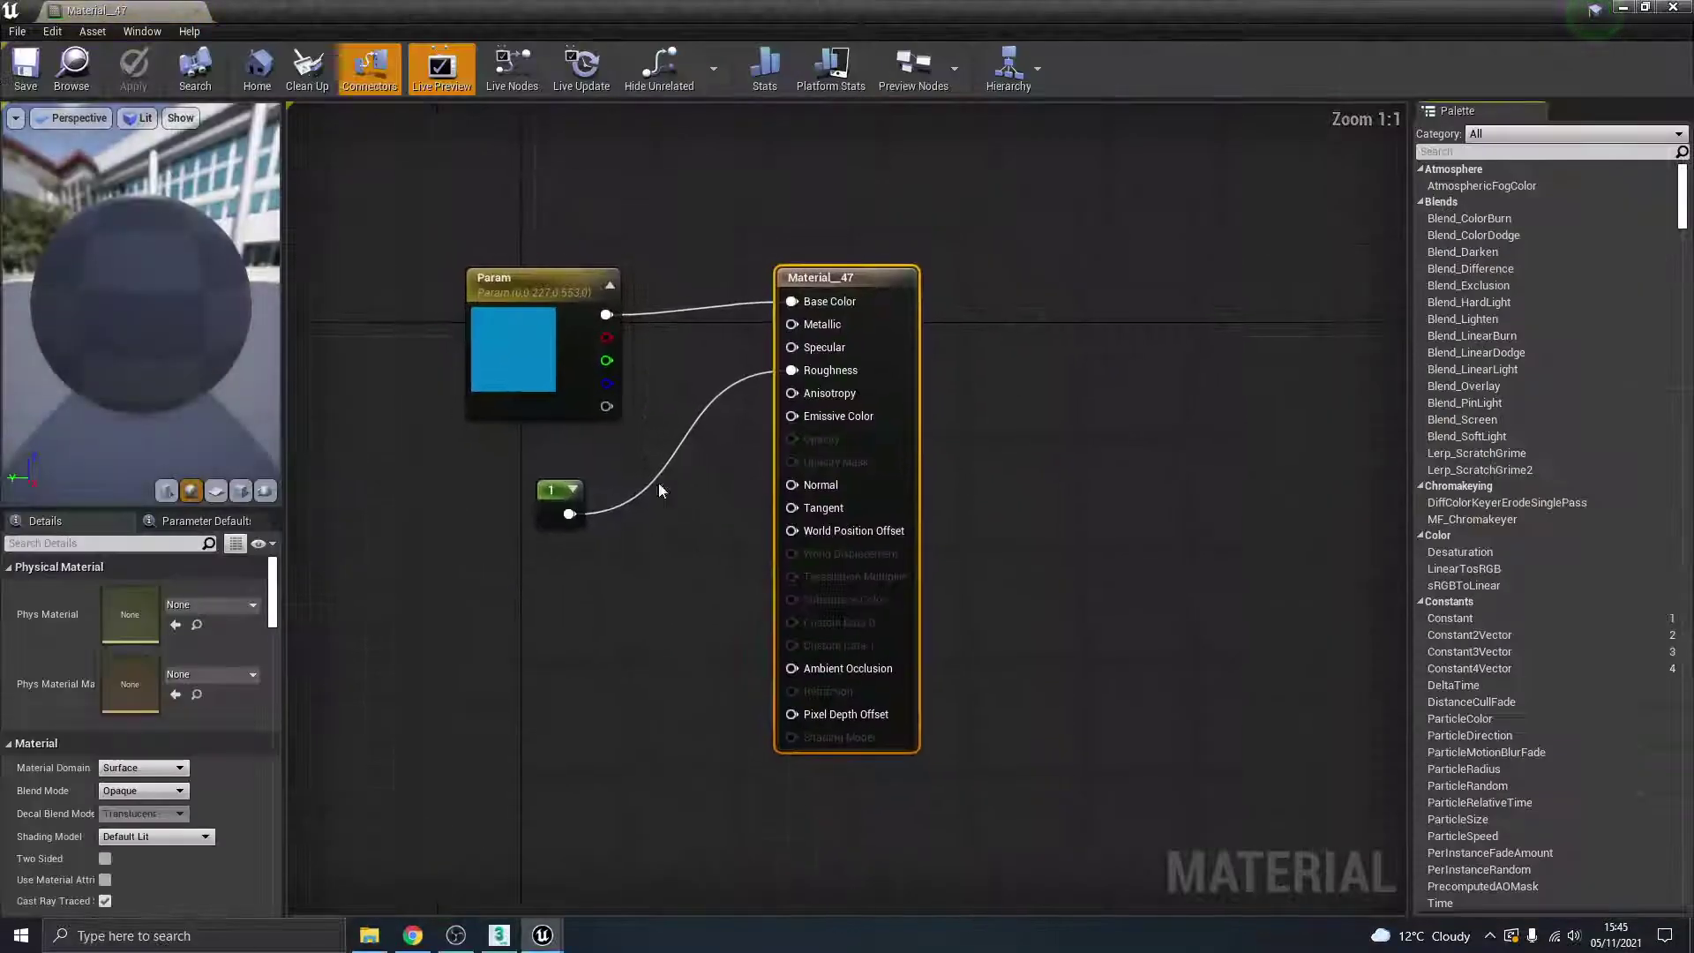
drag(558, 492, 573, 504)
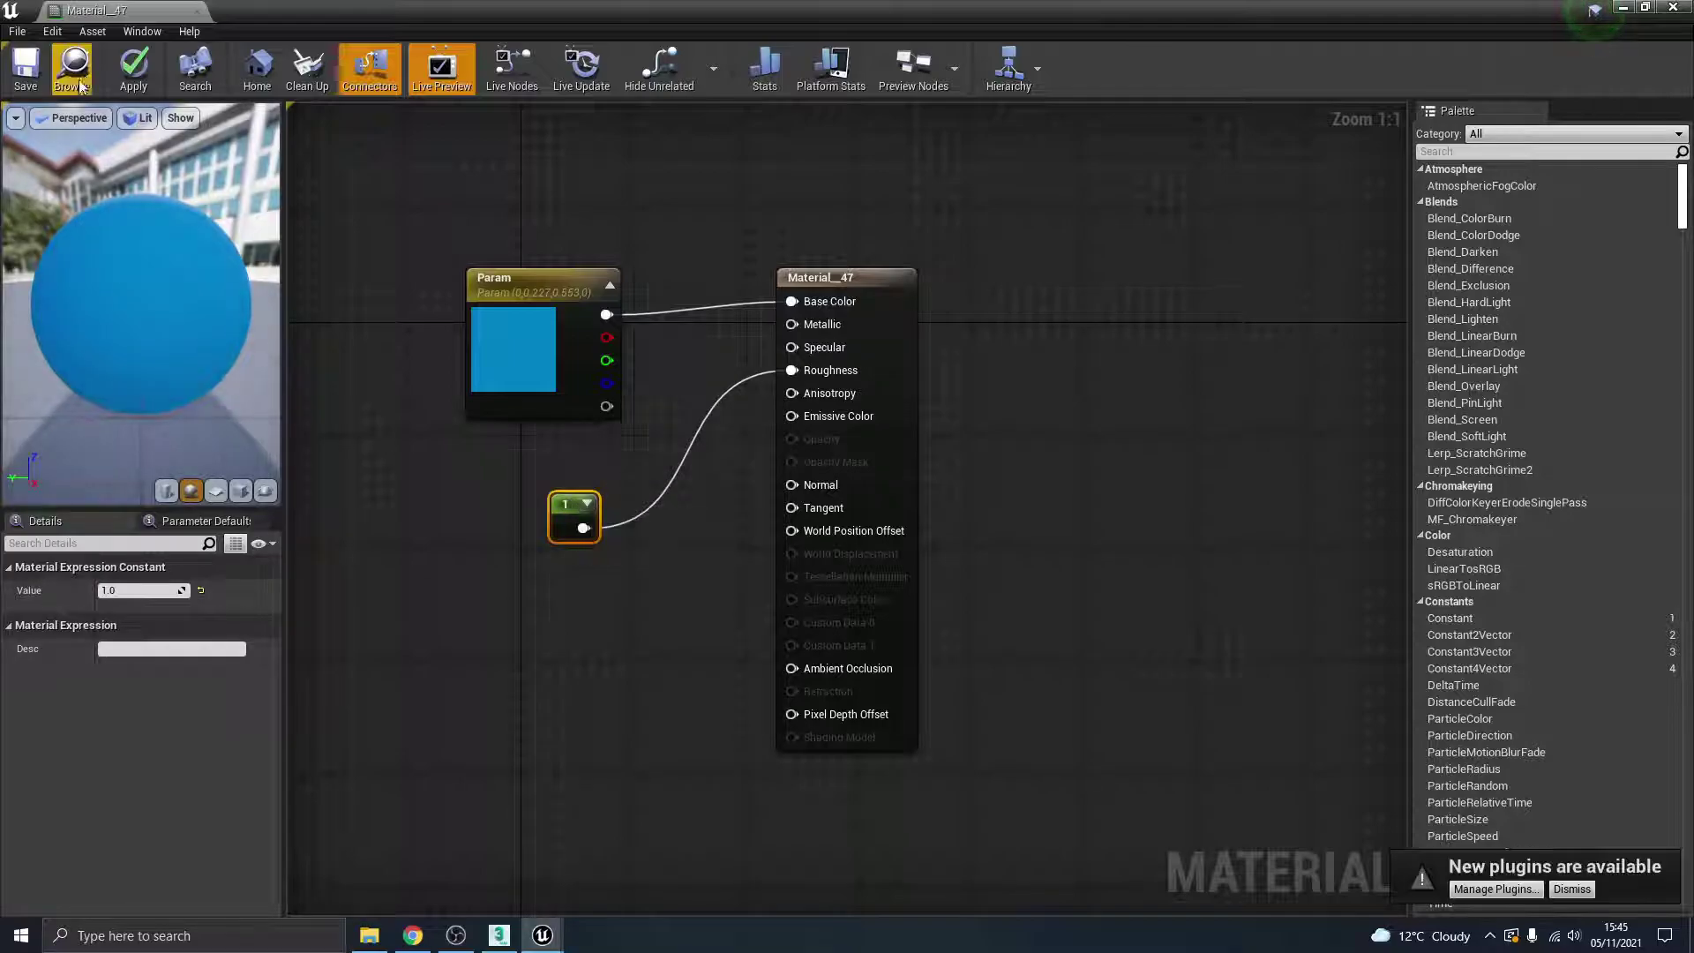
click(197, 10)
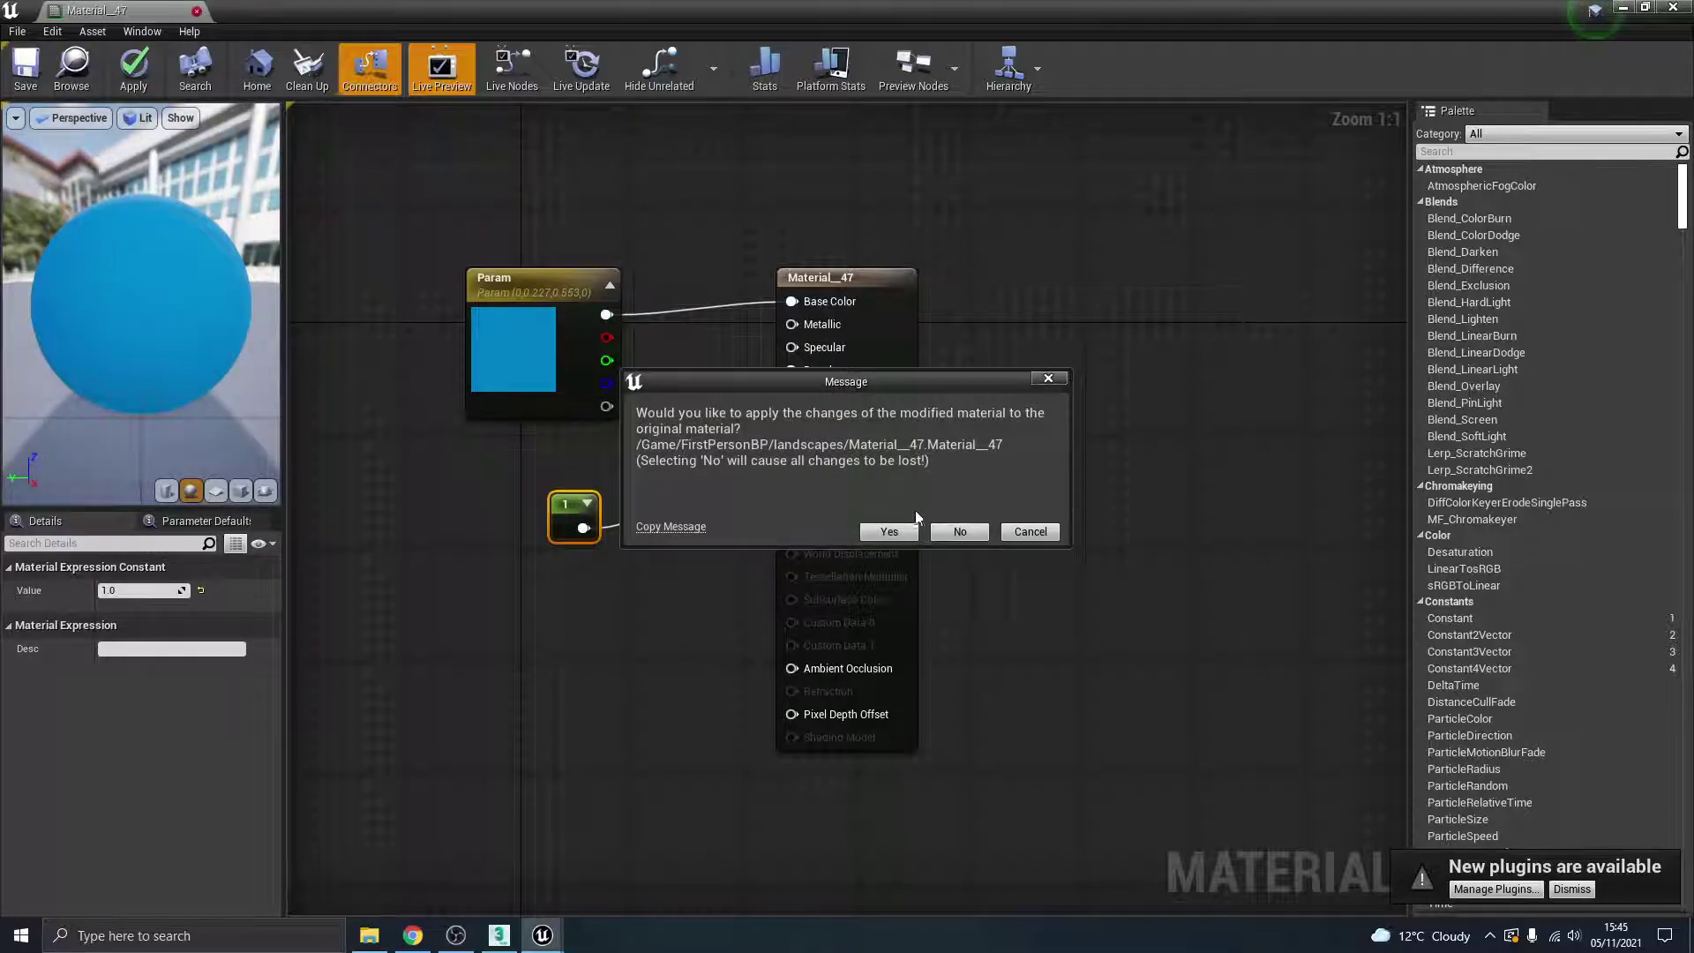
click(1045, 381)
click(198, 11)
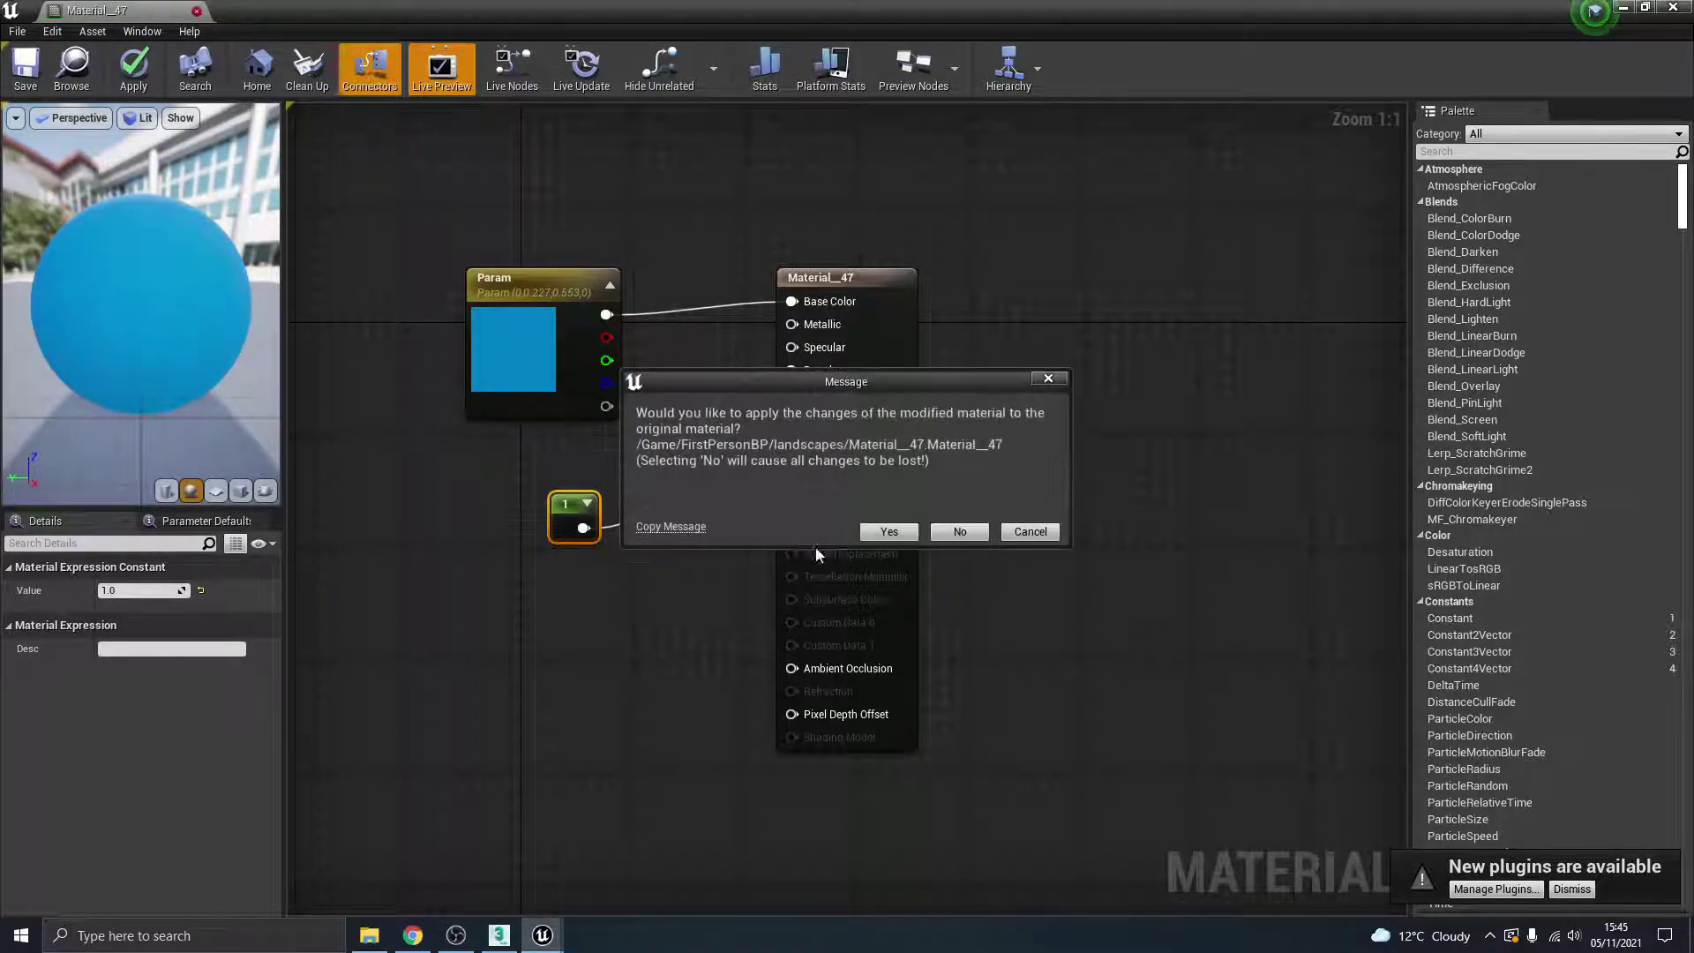
click(888, 531)
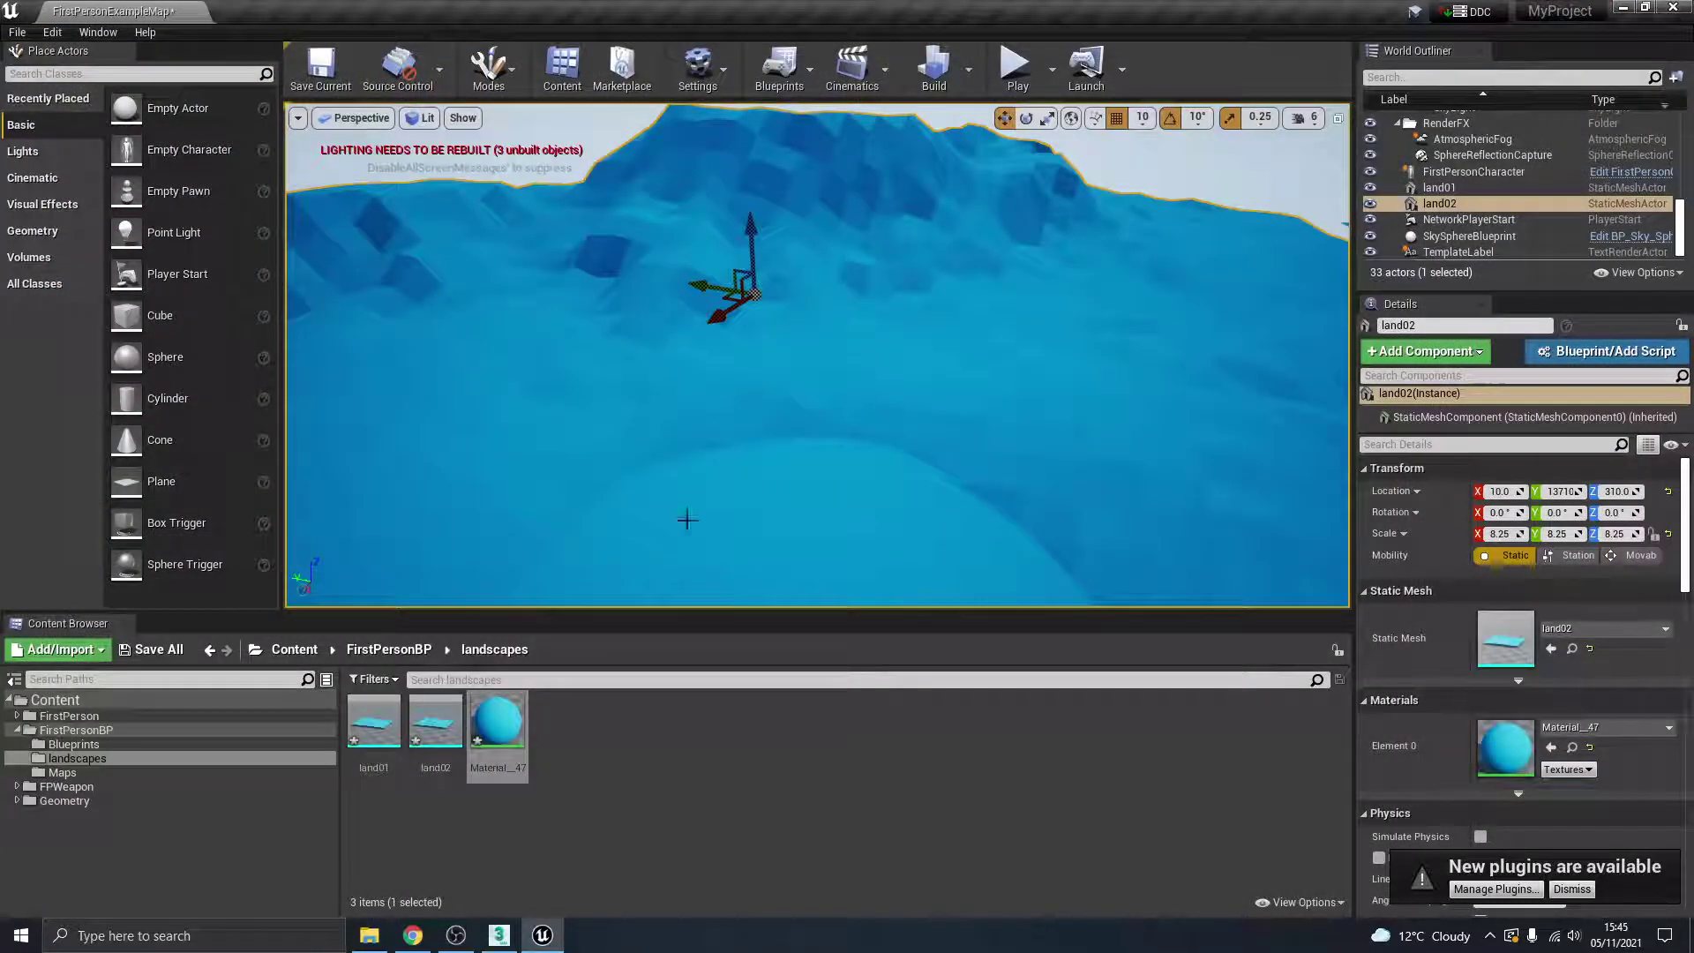
right_drag(684, 518, 799, 479)
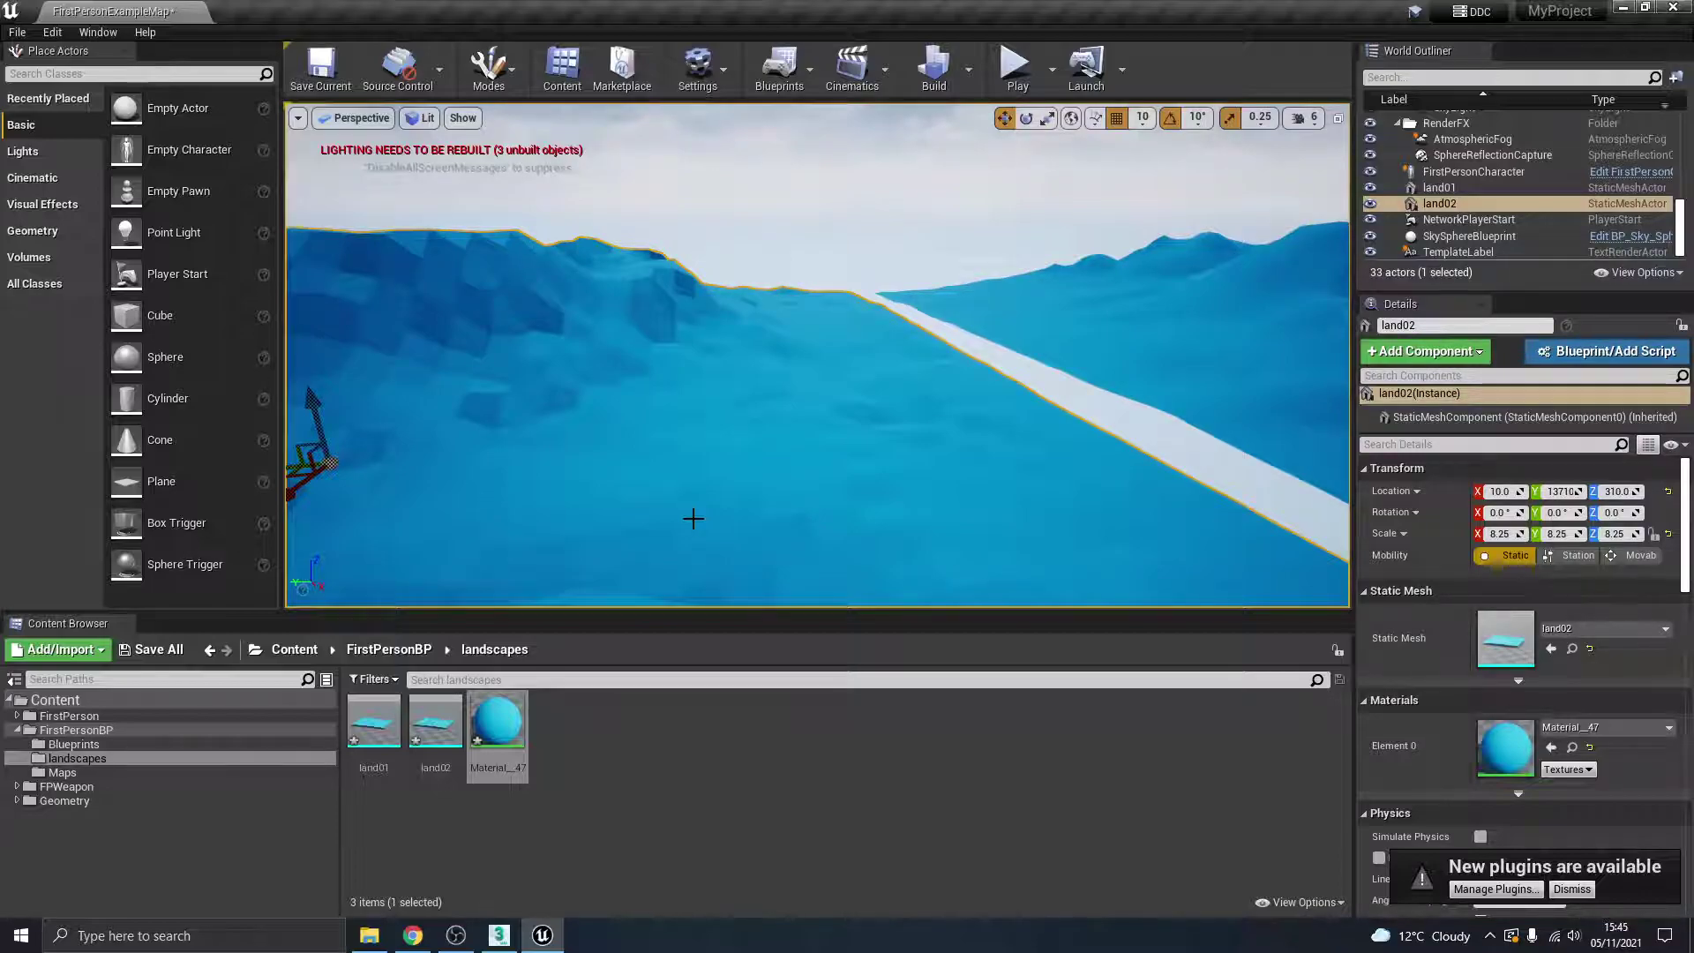
mouse_move(829, 334)
right_down()
mouse_move(794, 353)
mouse_move(834, 353)
mouse_move(803, 357)
mouse_move(820, 358)
right_up()
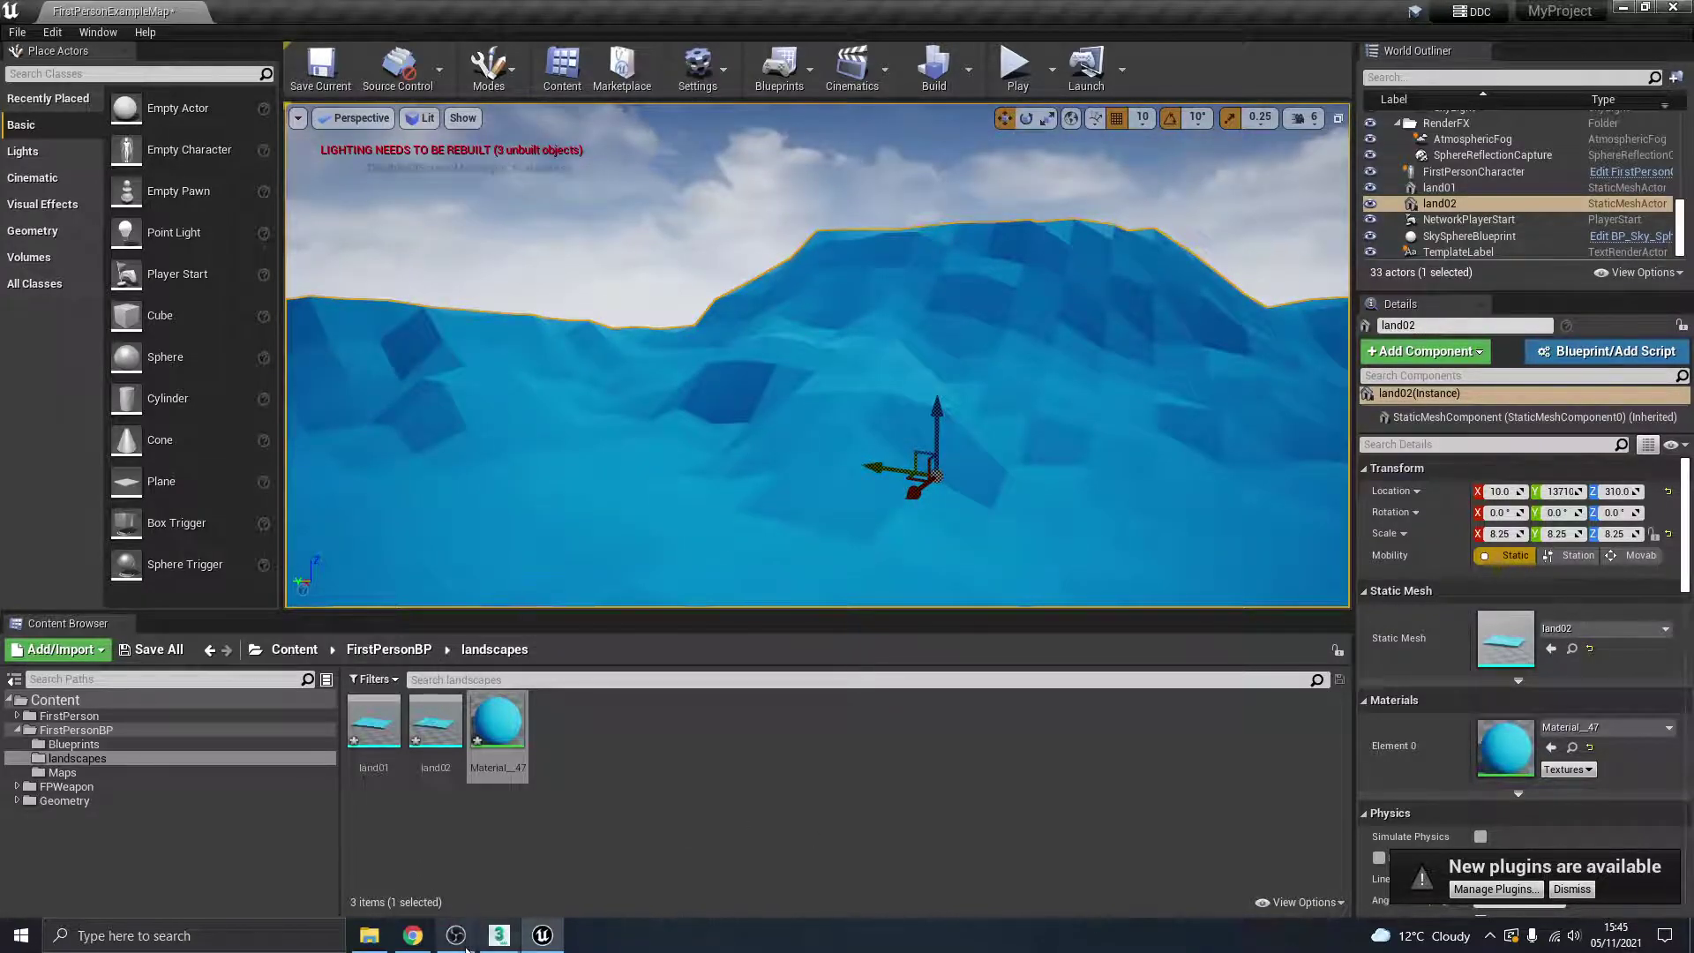